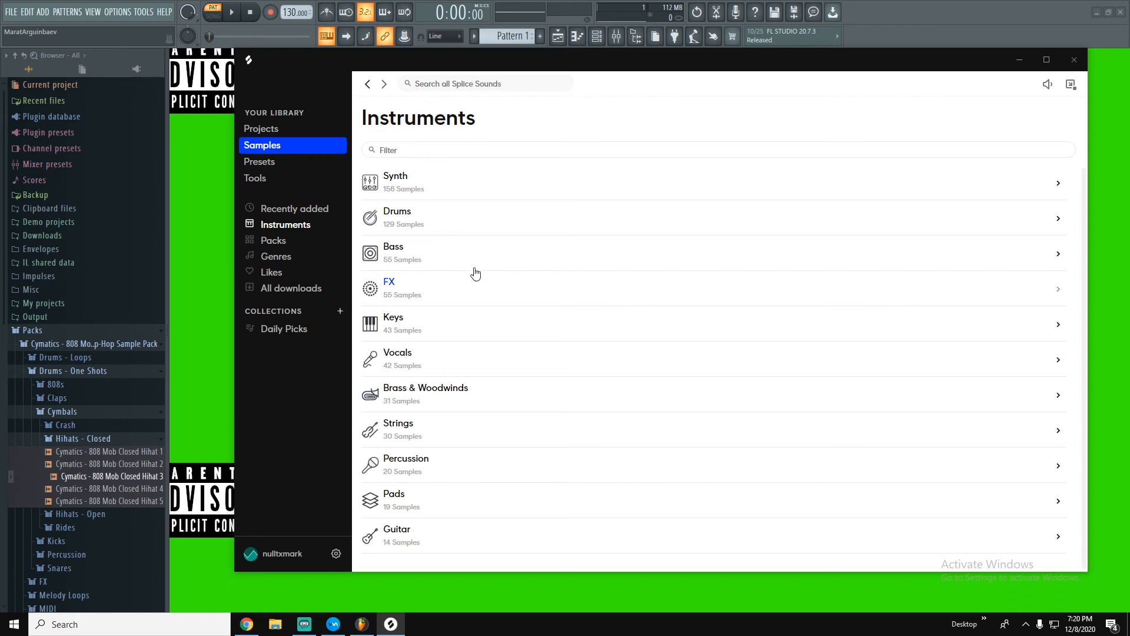
Open the Brass & Woodwinds samples among the library instruments and filter them to loops.
{"action": "left_click_drag", "start_coordinate": [542, 62], "coordinate": [550, 68]}
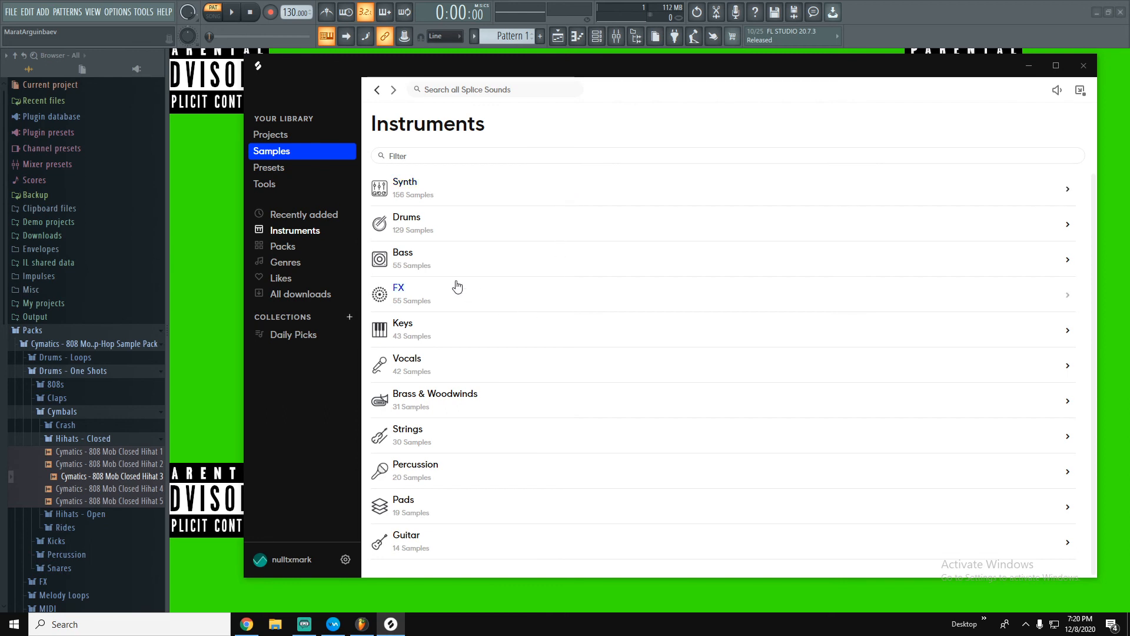
{"action": "left_click", "coordinate": [285, 246]}
{"action": "left_click", "coordinate": [291, 234]}
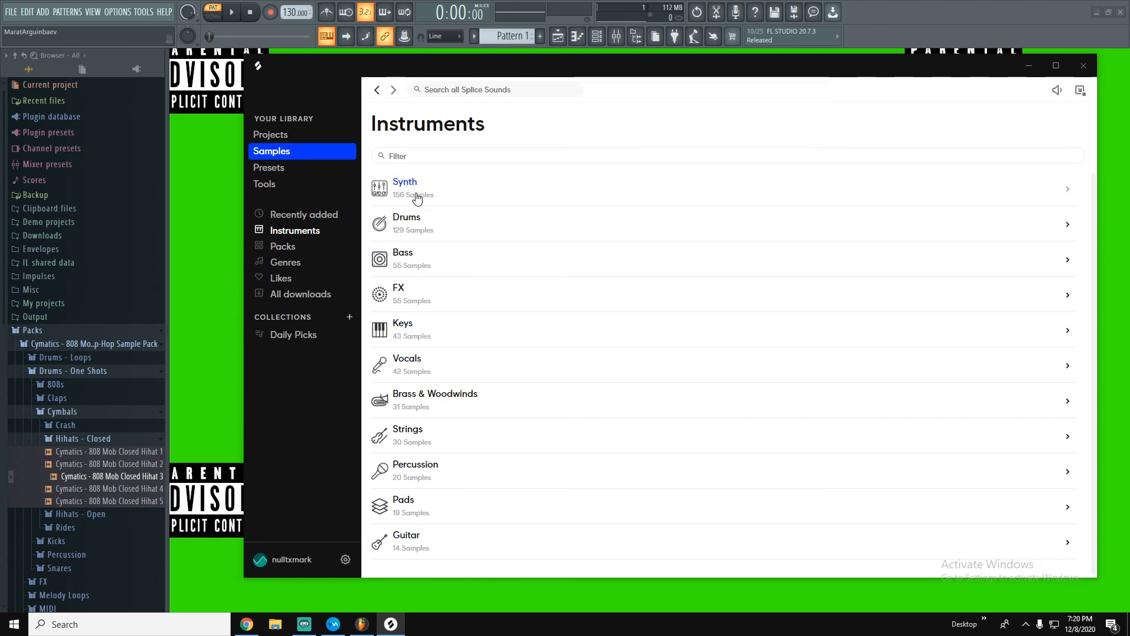
{"action": "left_click", "coordinate": [442, 398]}
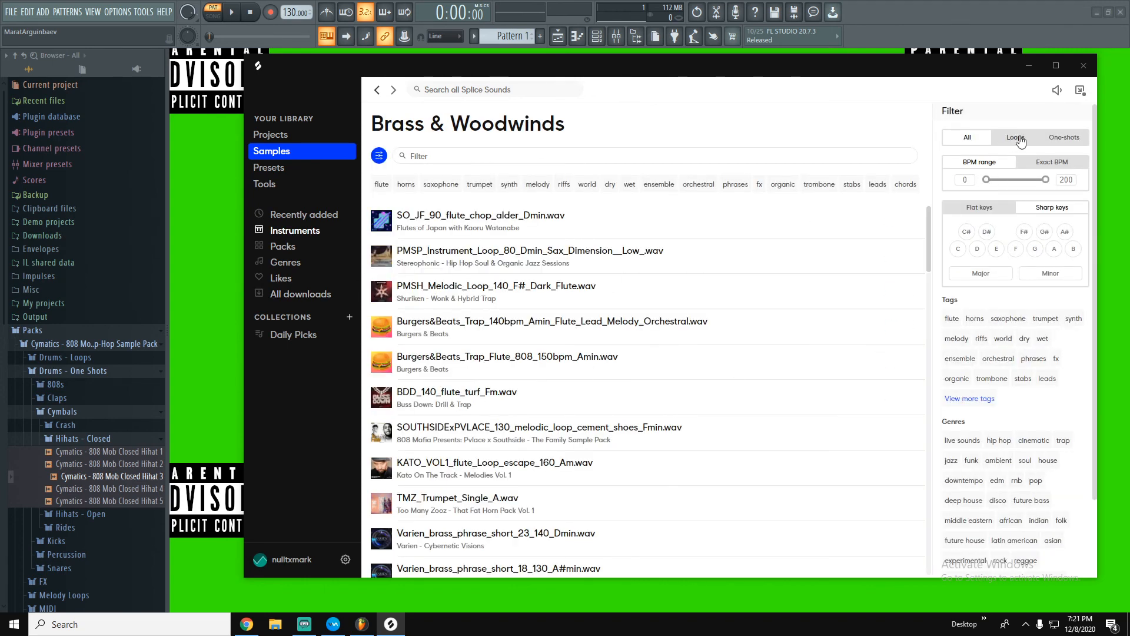
{"action": "left_click", "coordinate": [1021, 140]}
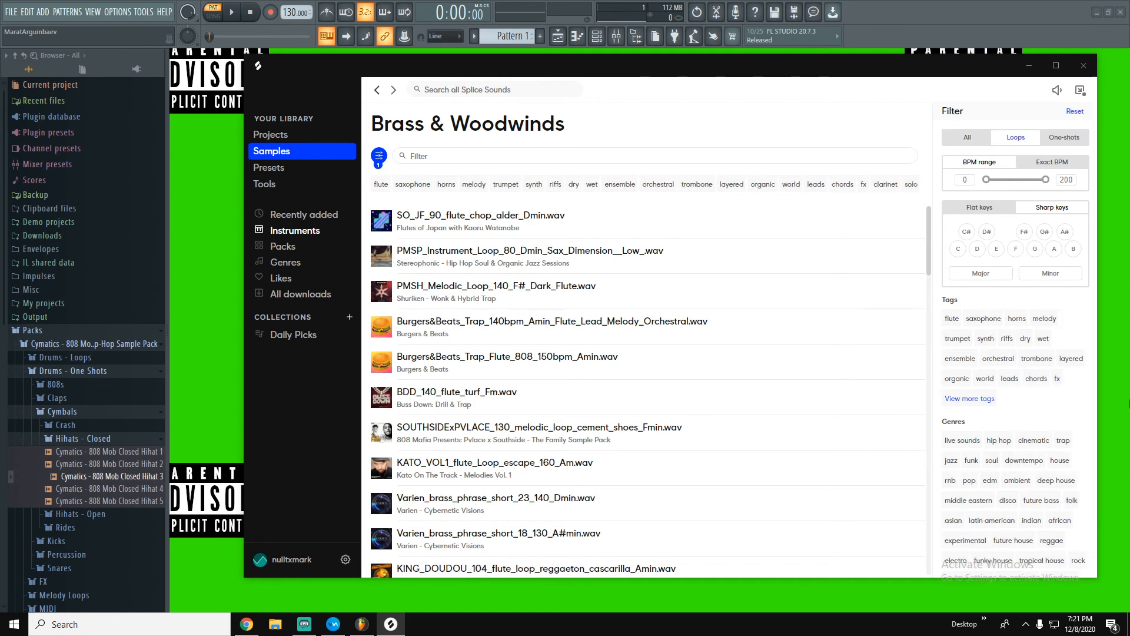
Browse the Brass & Woodwinds loops and the similar sounds, and preview SO_ZT_140_melodic_loop_ney_qanun_lacquer_Gm.wav.
{"action": "scroll", "coordinate": [533, 298], "scroll_direction": "down", "scroll_amount": 5}
{"action": "scroll", "coordinate": [532, 298], "scroll_direction": "down", "scroll_amount": 10}
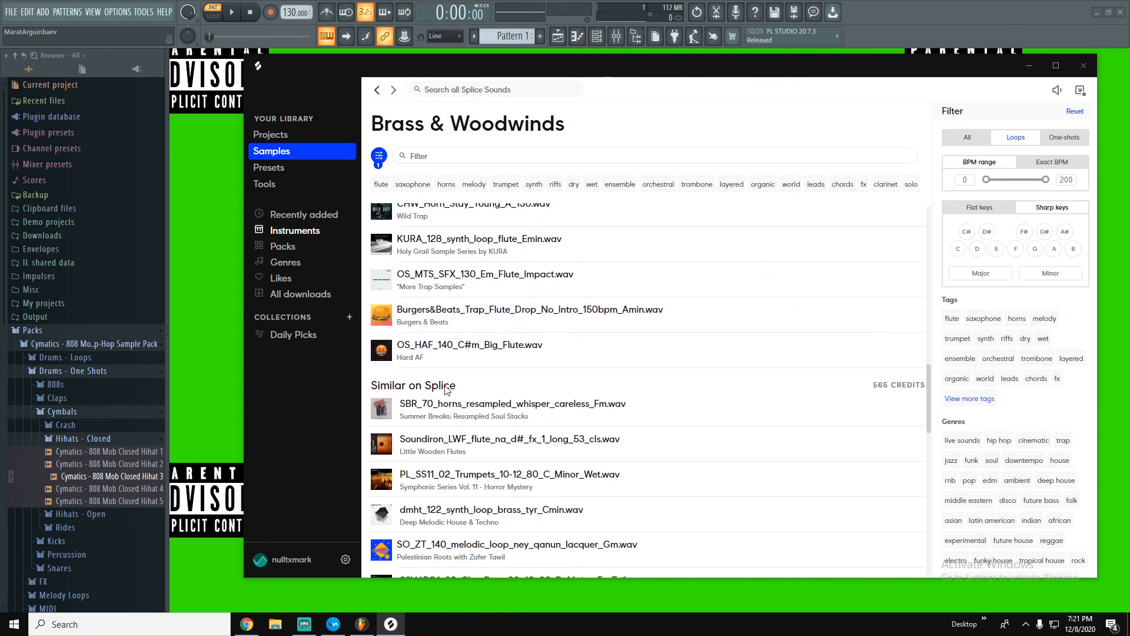
{"action": "scroll", "coordinate": [553, 274], "scroll_direction": "up", "scroll_amount": 4}
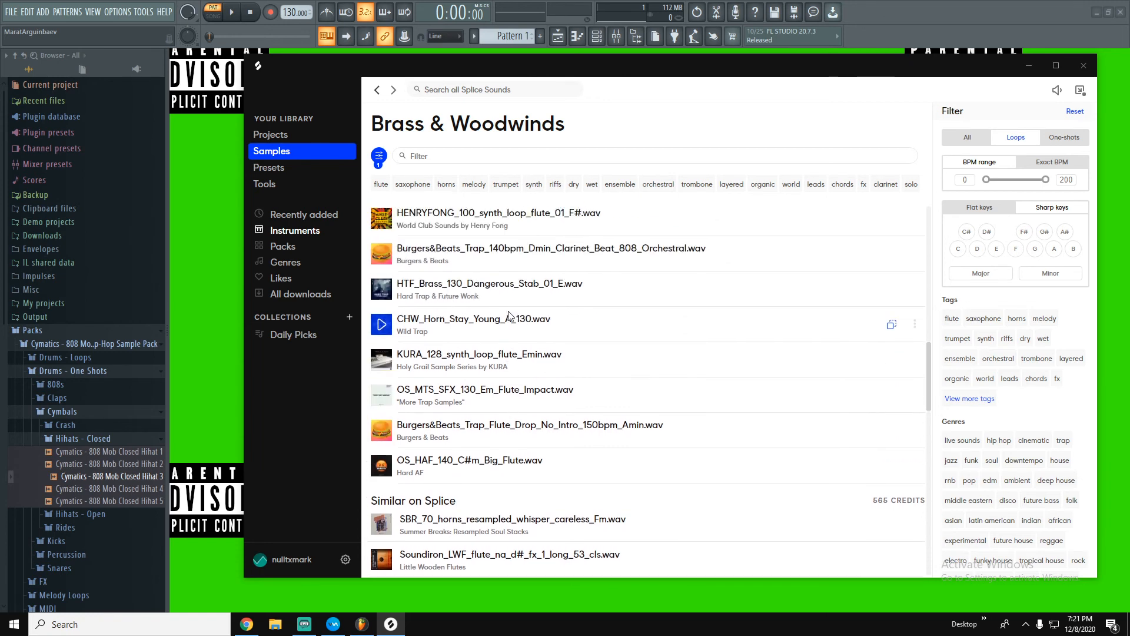
{"action": "scroll", "coordinate": [553, 274], "scroll_direction": "down", "scroll_amount": 1}
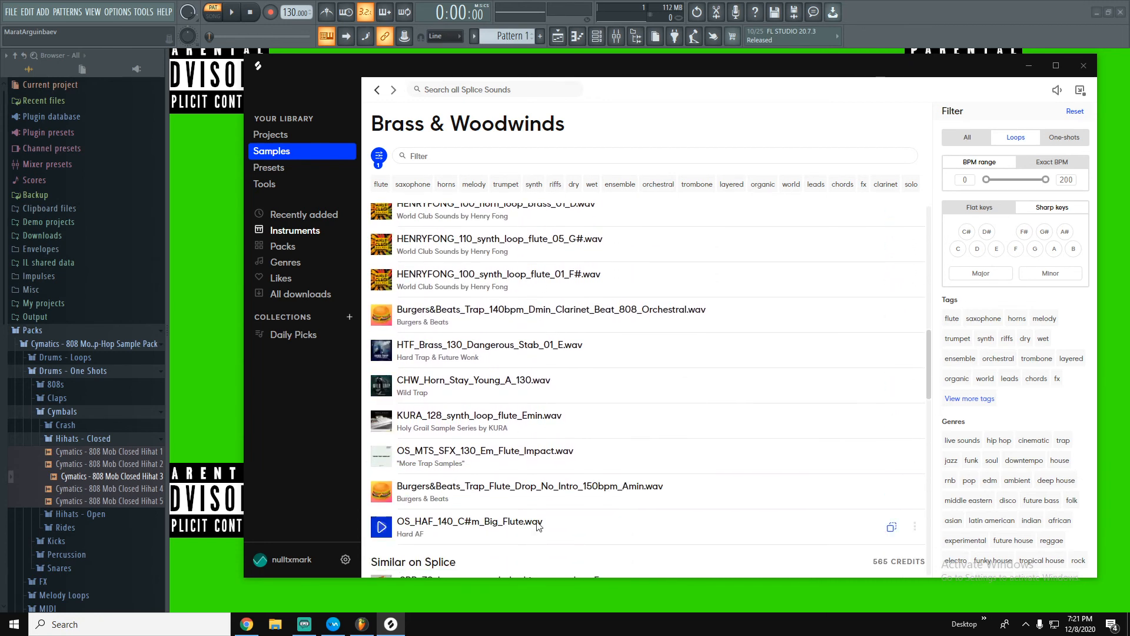
{"action": "scroll", "coordinate": [581, 277], "scroll_direction": "down", "scroll_amount": 3}
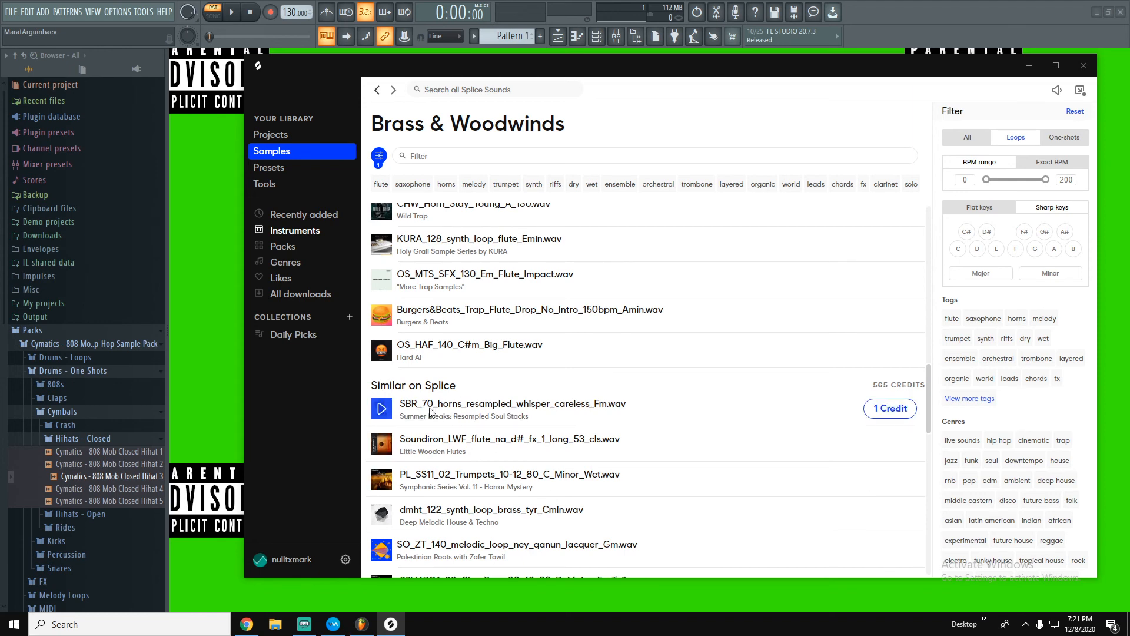
{"action": "scroll", "coordinate": [430, 415], "scroll_direction": "down", "scroll_amount": 1}
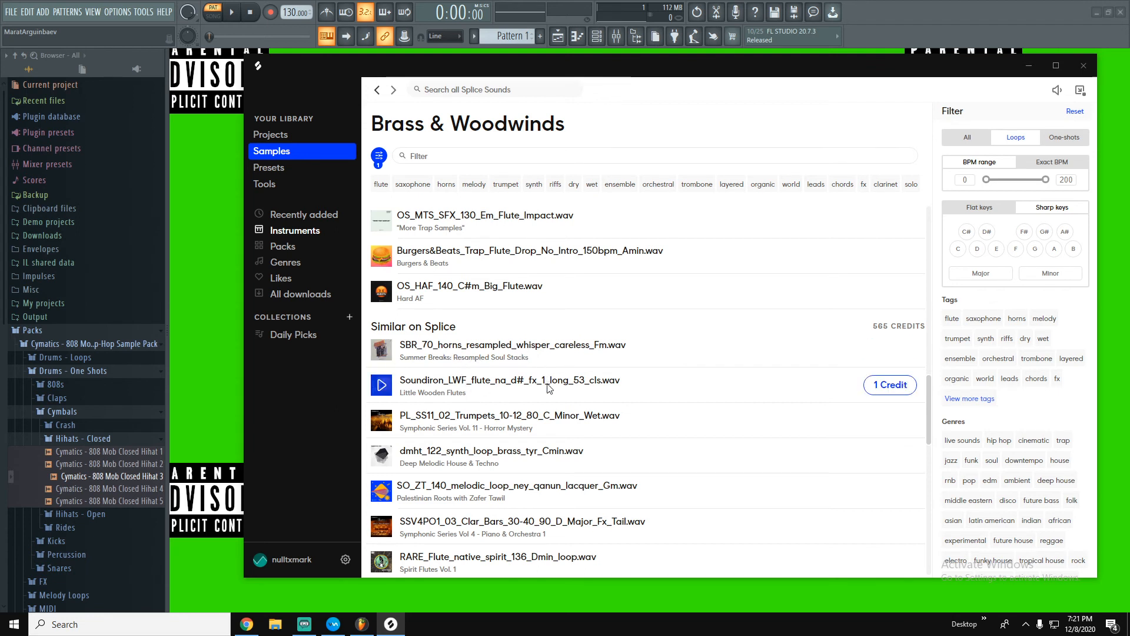
{"action": "scroll", "coordinate": [423, 428], "scroll_direction": "down", "scroll_amount": 1}
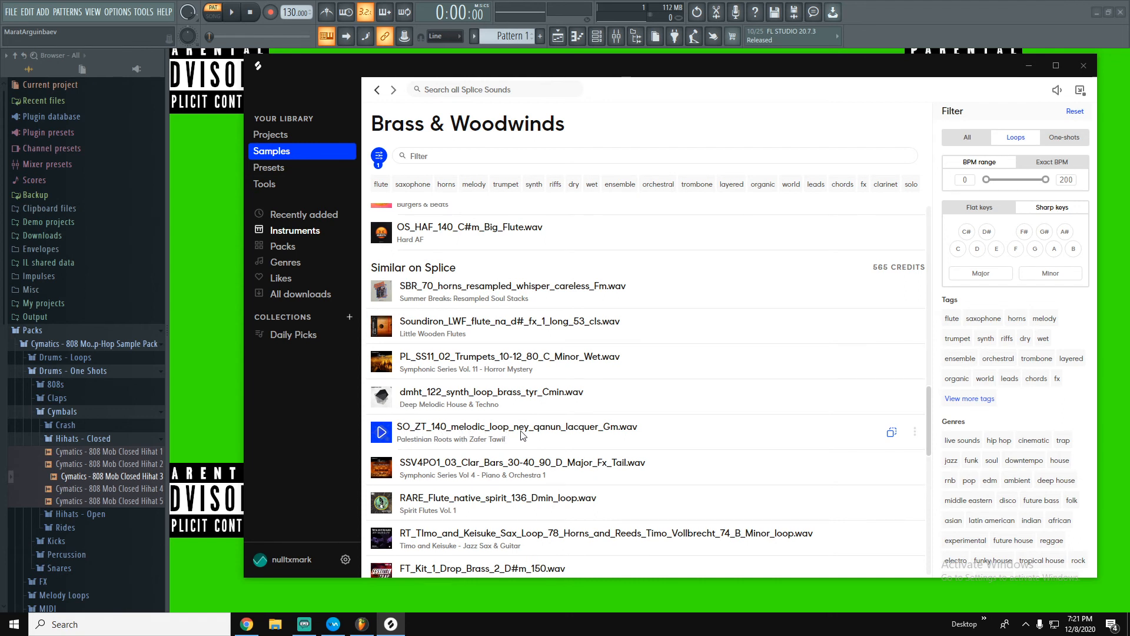
{"action": "left_click", "coordinate": [382, 436]}
Place the SO_ZT_140 melodic loop at the start of Track 1 in the FL Studio playlist and set the tempo to 140 BPM.
{"action": "scroll", "coordinate": [382, 434], "scroll_direction": "down", "scroll_amount": 1}
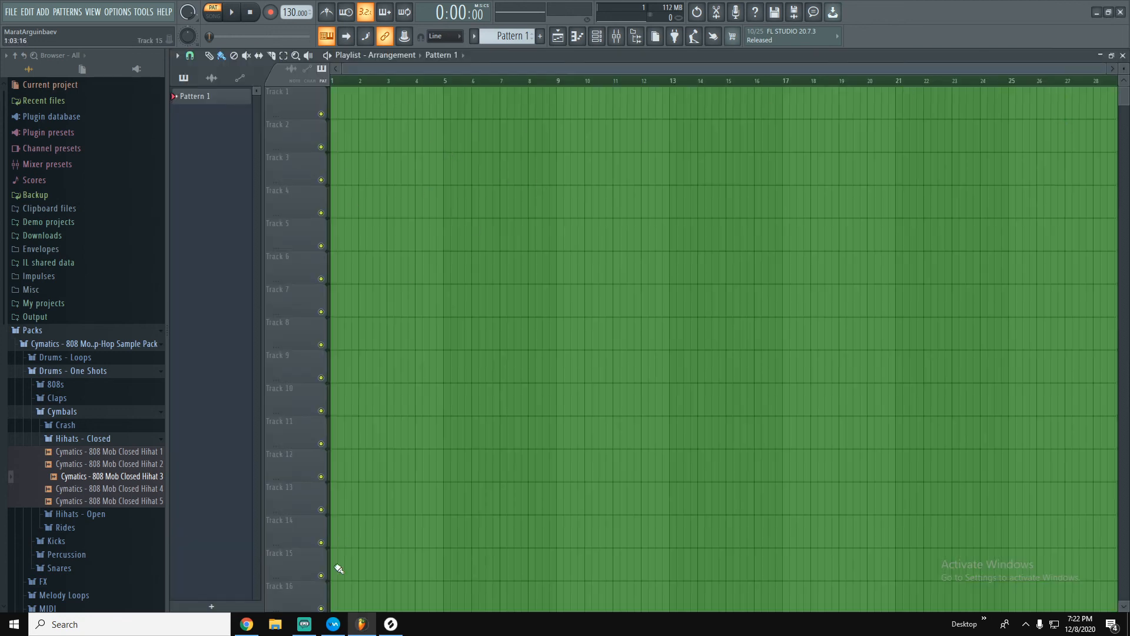
{"action": "left_click", "coordinate": [390, 624]}
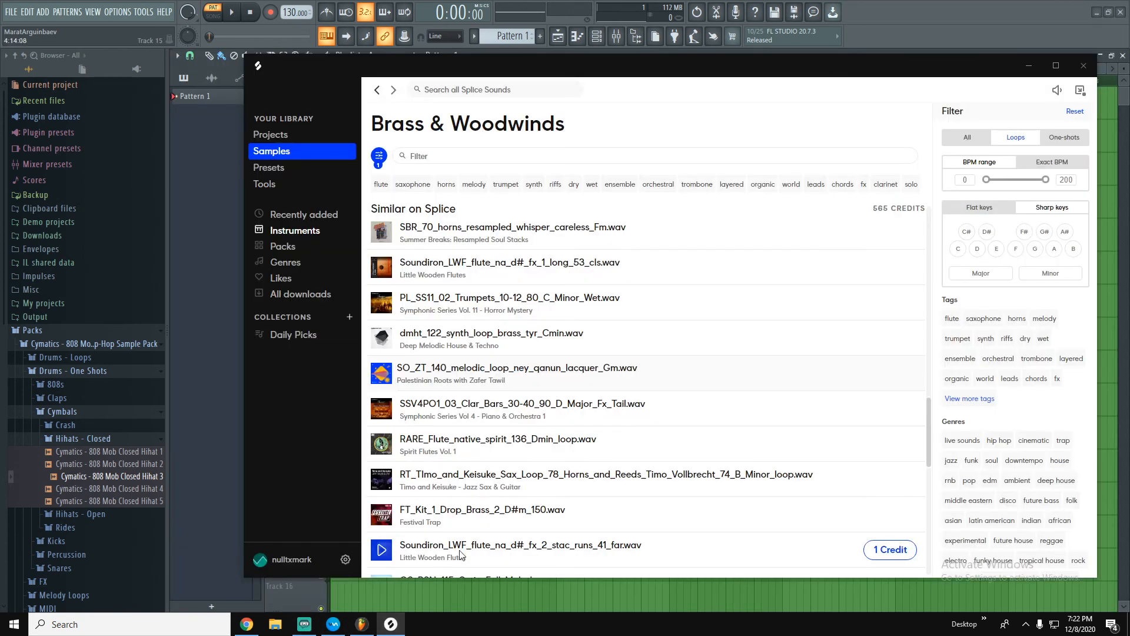
{"action": "left_click_drag", "start_coordinate": [892, 374], "coordinate": [349, 101]}
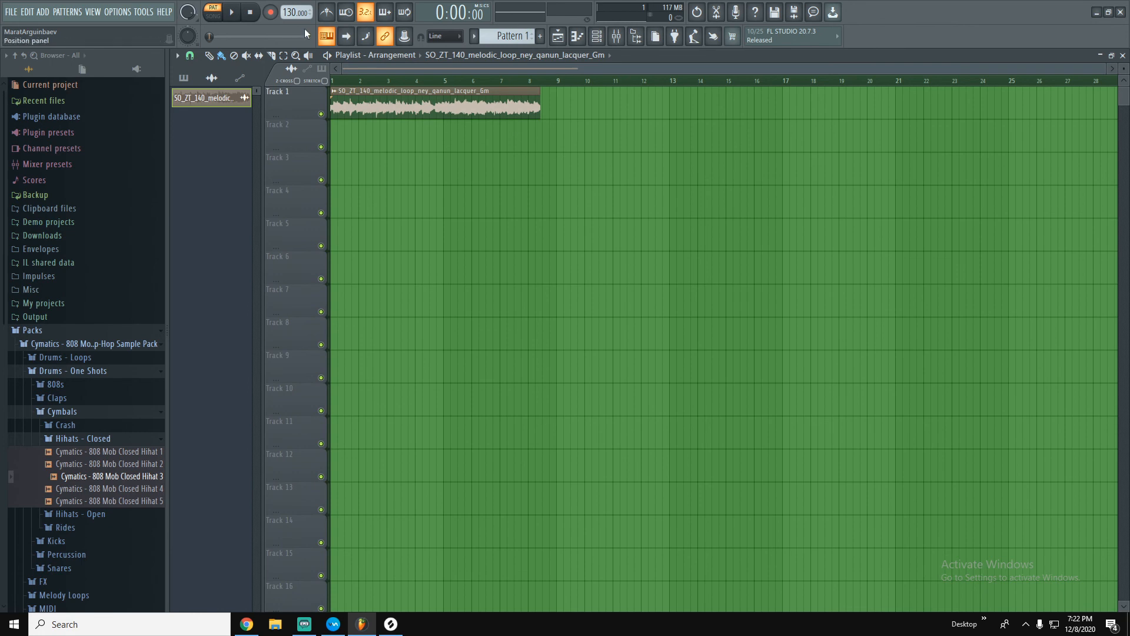
{"action": "right_click", "coordinate": [292, 12]}
{"action": "left_click", "coordinate": [439, 95]}
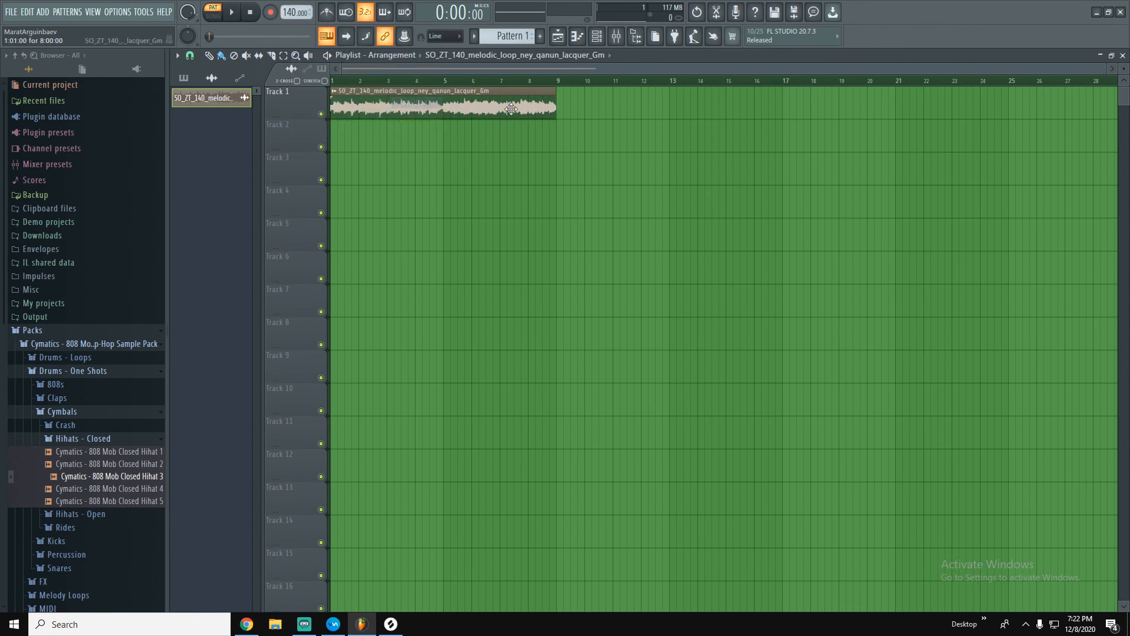
Route the melodic loop's channel to mixer track 5 and bring the mixer into view beside the channel settings.
{"action": "double_click", "coordinate": [426, 92]}
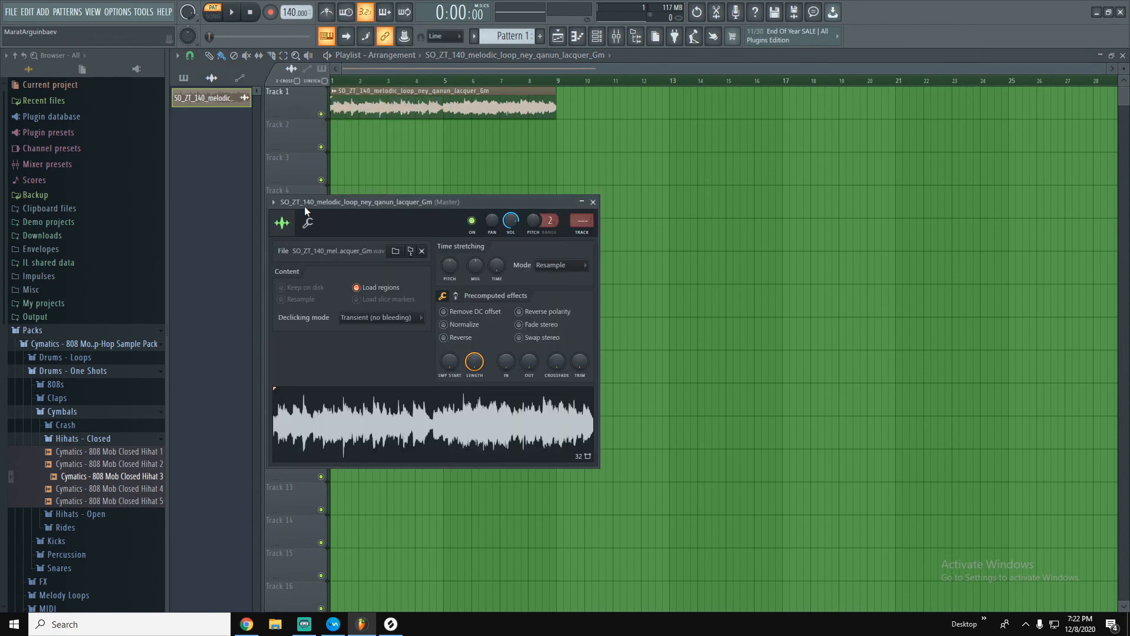
{"action": "left_click", "coordinate": [273, 202]}
{"action": "left_click", "coordinate": [435, 242]}
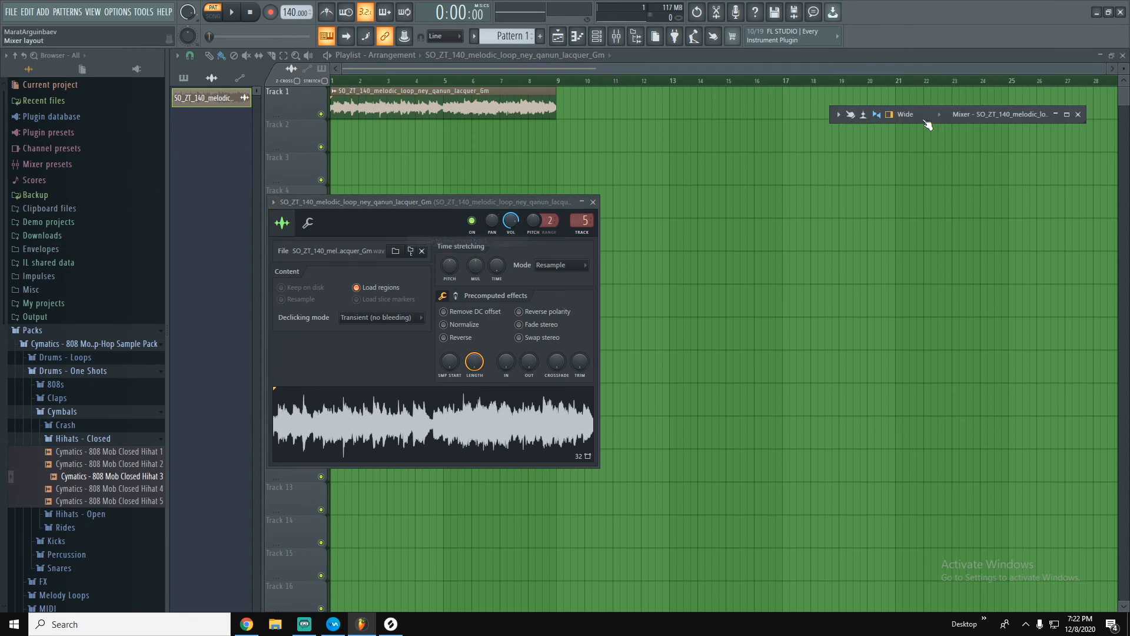
{"action": "double_click", "coordinate": [1001, 113]}
{"action": "left_click", "coordinate": [1112, 54]}
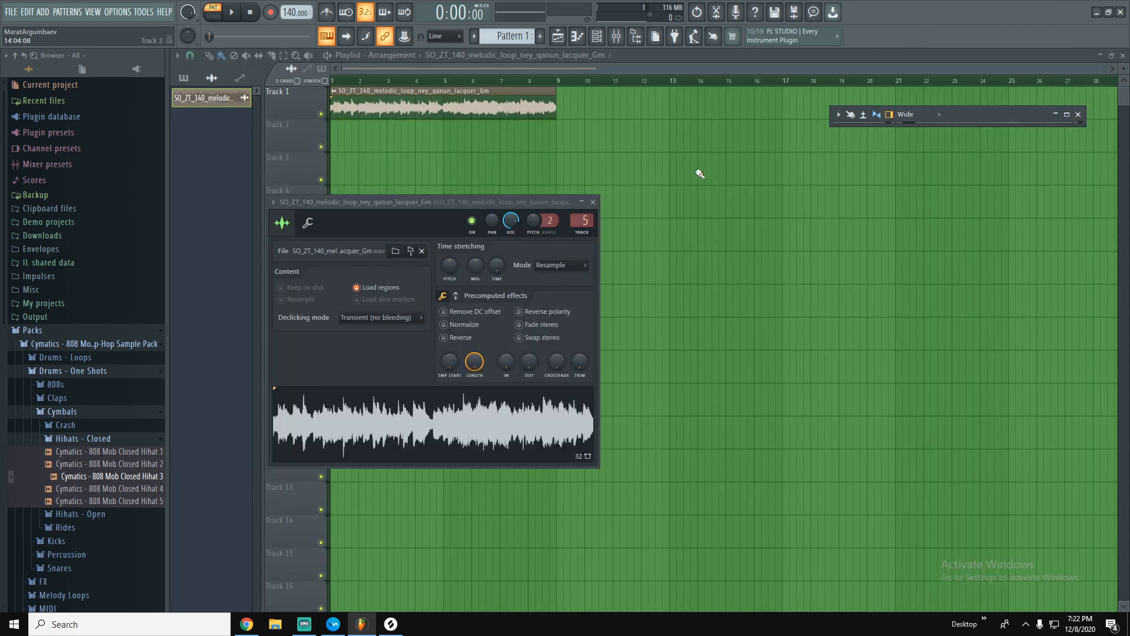
{"action": "left_click_drag", "start_coordinate": [440, 202], "coordinate": [505, 171]}
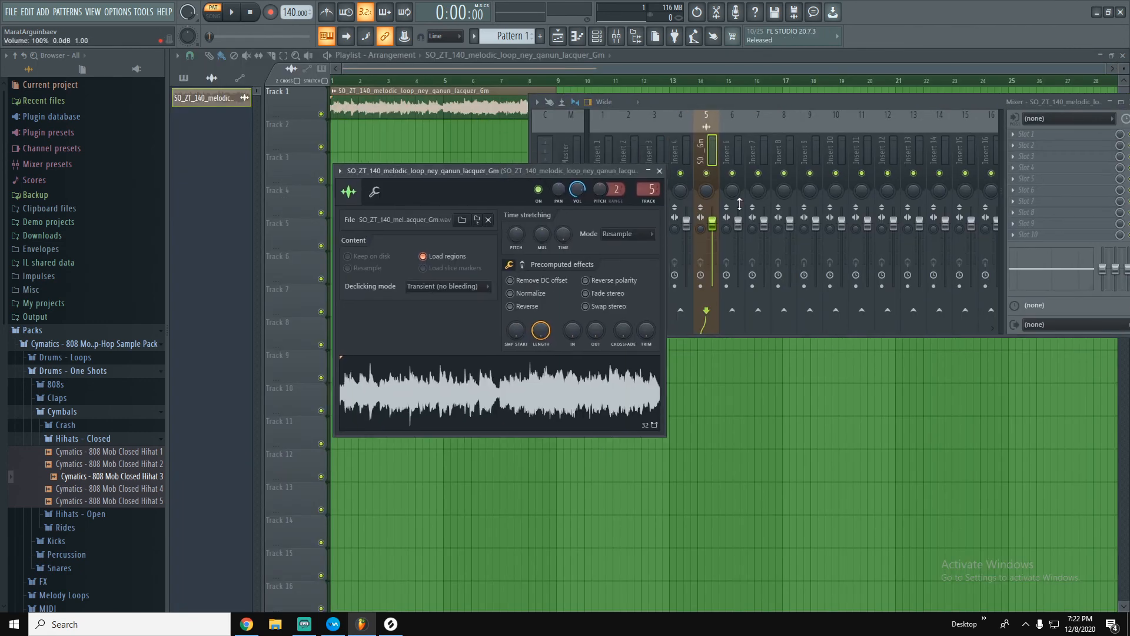
{"action": "left_click_drag", "start_coordinate": [713, 222], "coordinate": [713, 253]}
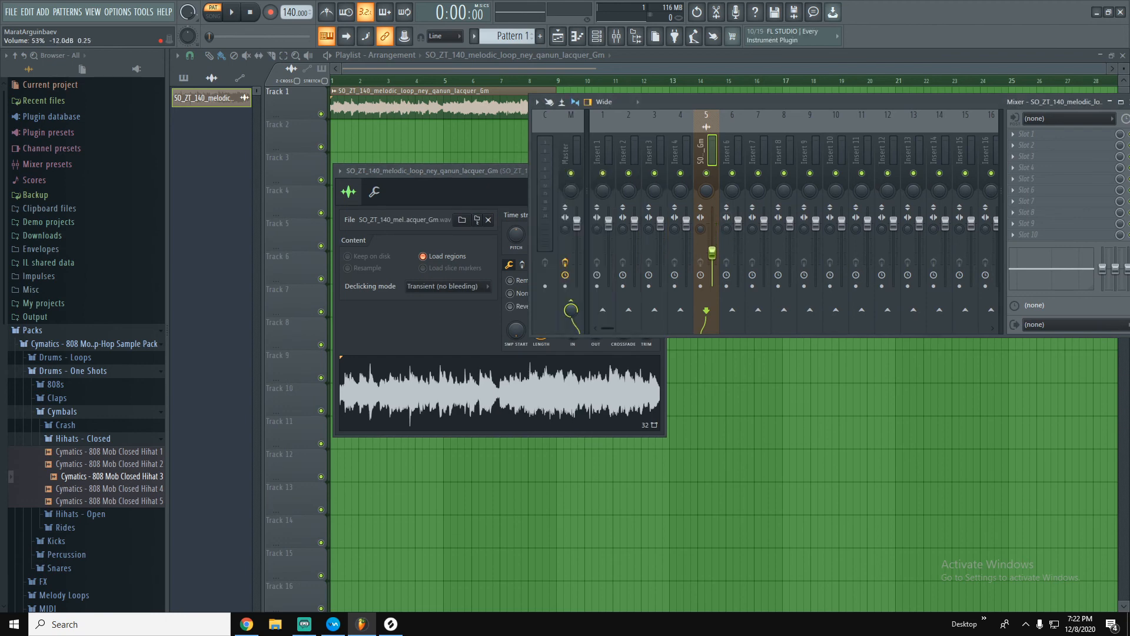
{"action": "right_click", "coordinate": [713, 256]}
{"action": "left_click", "coordinate": [725, 261]}
Lower the melodic loop's channel volume to 38% and play back the arrangement to check its level.
{"action": "left_click", "coordinate": [490, 172]}
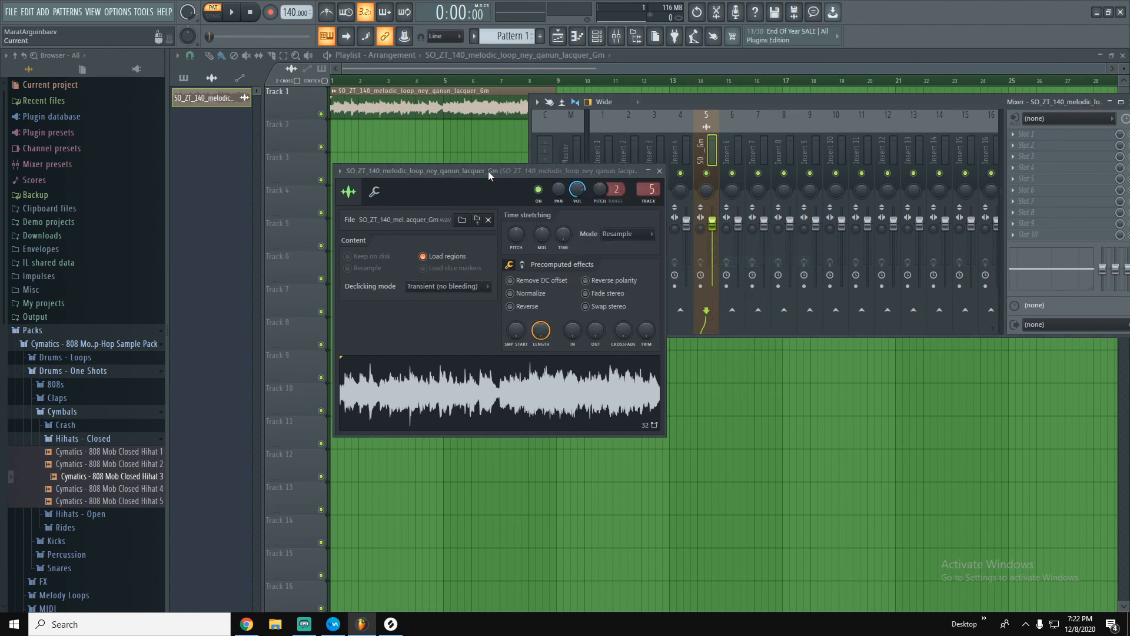
{"action": "left_click_drag", "start_coordinate": [577, 190], "coordinate": [577, 208]}
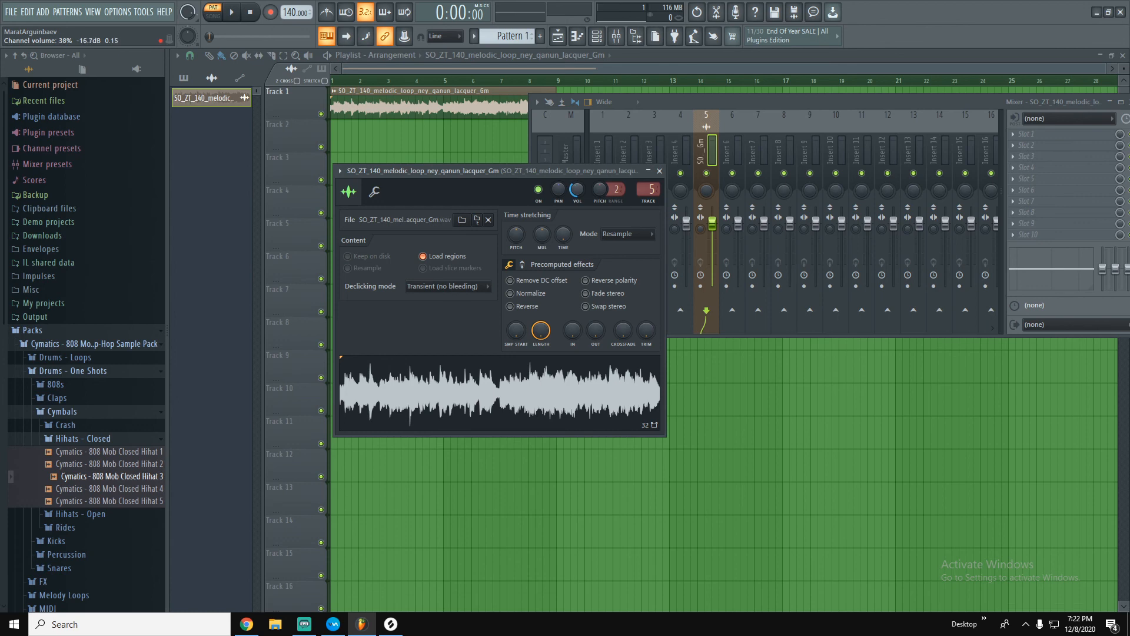
{"action": "left_click", "coordinate": [471, 128]}
{"action": "key", "text": "space"}
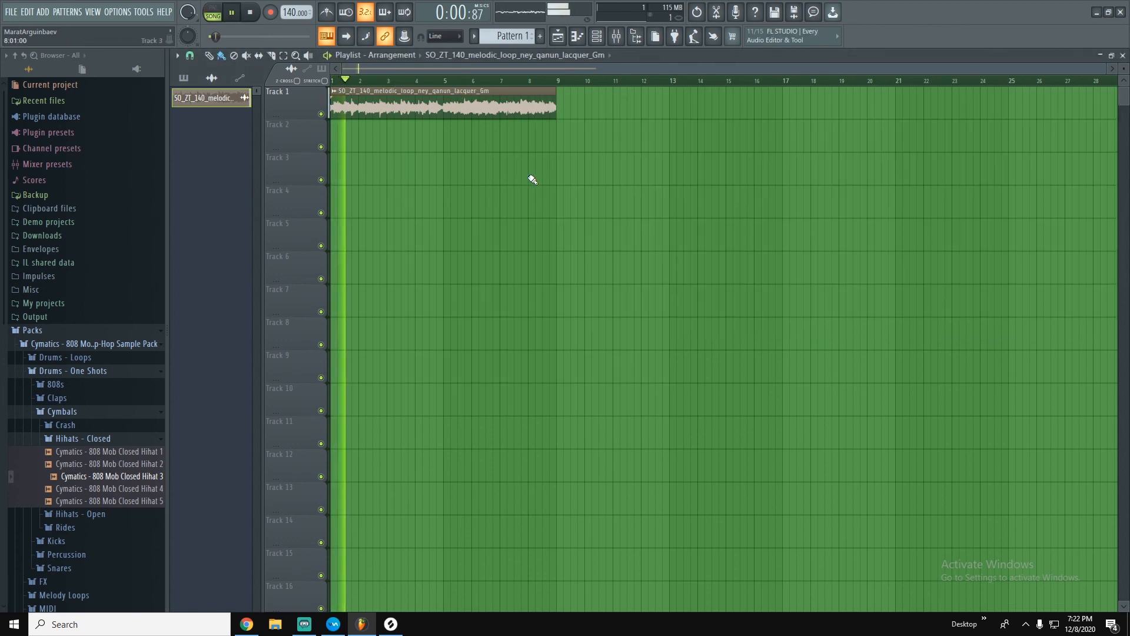
{"action": "key", "text": "space"}
{"action": "left_click", "coordinate": [623, 39]}
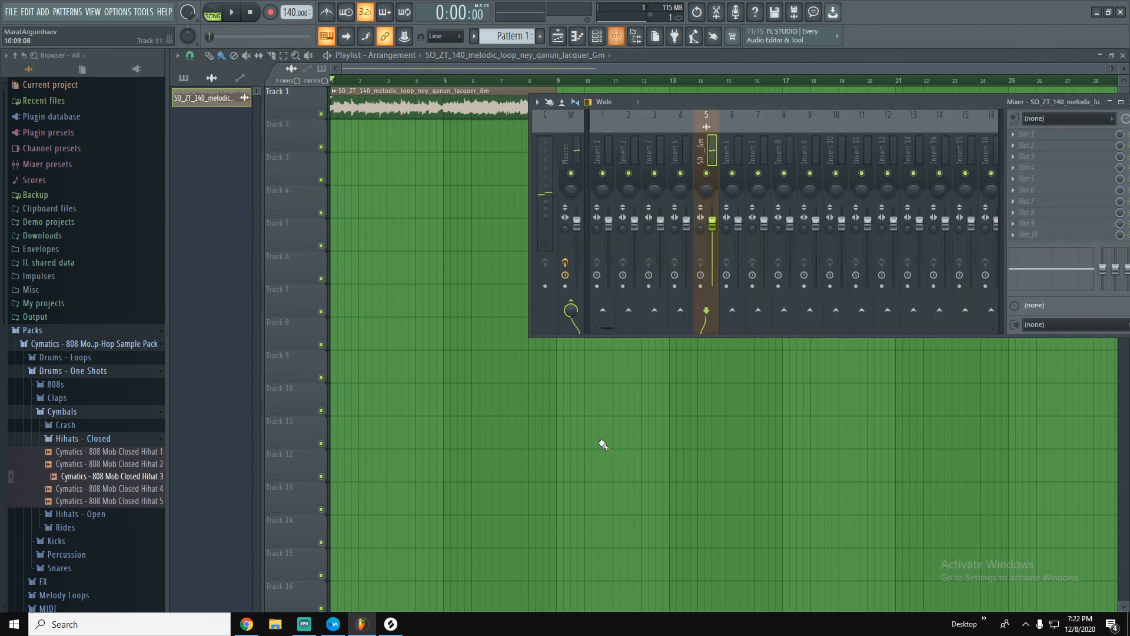
Switch to Splice, filter the Brass & Woodwinds loops to the key of G minor and audition similar loops.
{"action": "left_click", "coordinate": [391, 624]}
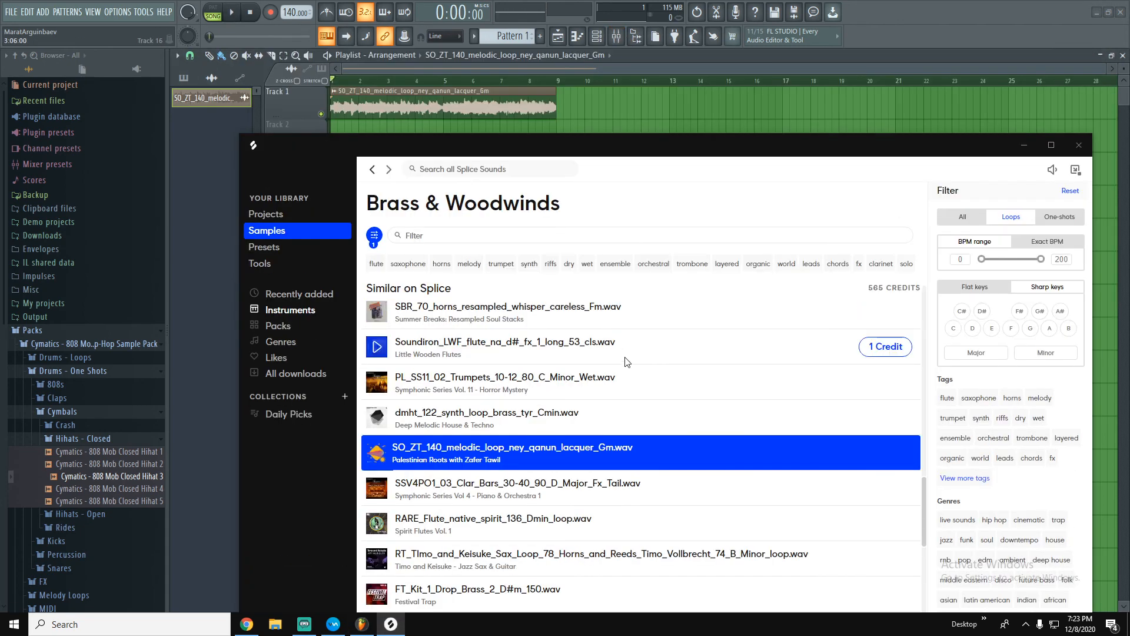
{"action": "scroll", "coordinate": [626, 362], "scroll_direction": "down", "scroll_amount": 3}
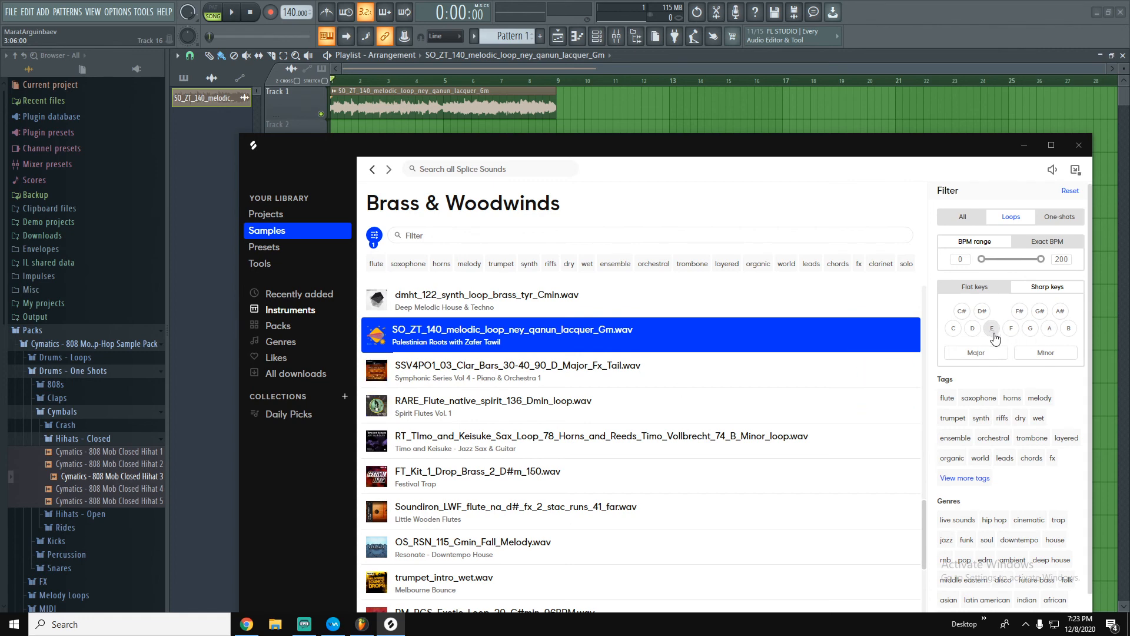
{"action": "left_click", "coordinate": [1031, 328]}
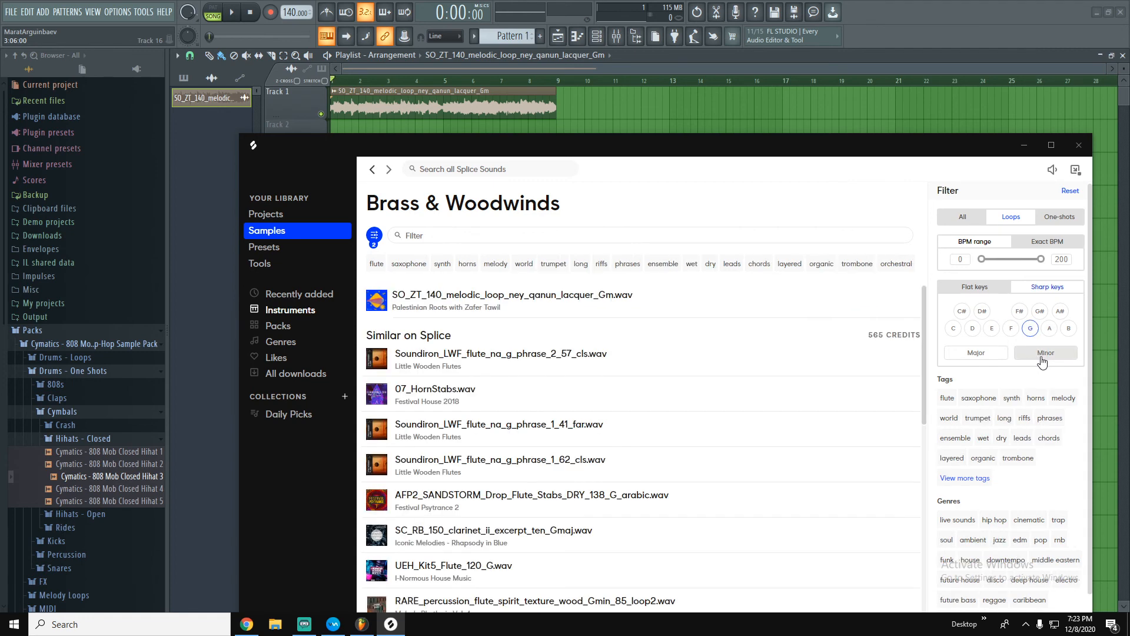
{"action": "left_click", "coordinate": [1036, 355]}
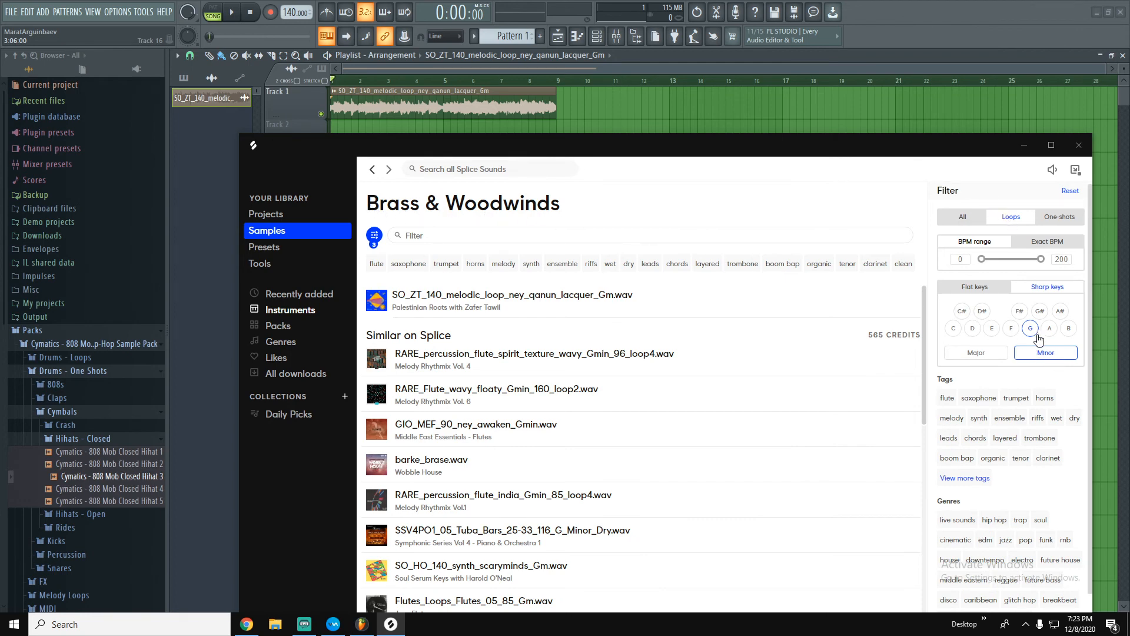
{"action": "scroll", "coordinate": [613, 383], "scroll_direction": "down", "scroll_amount": 3}
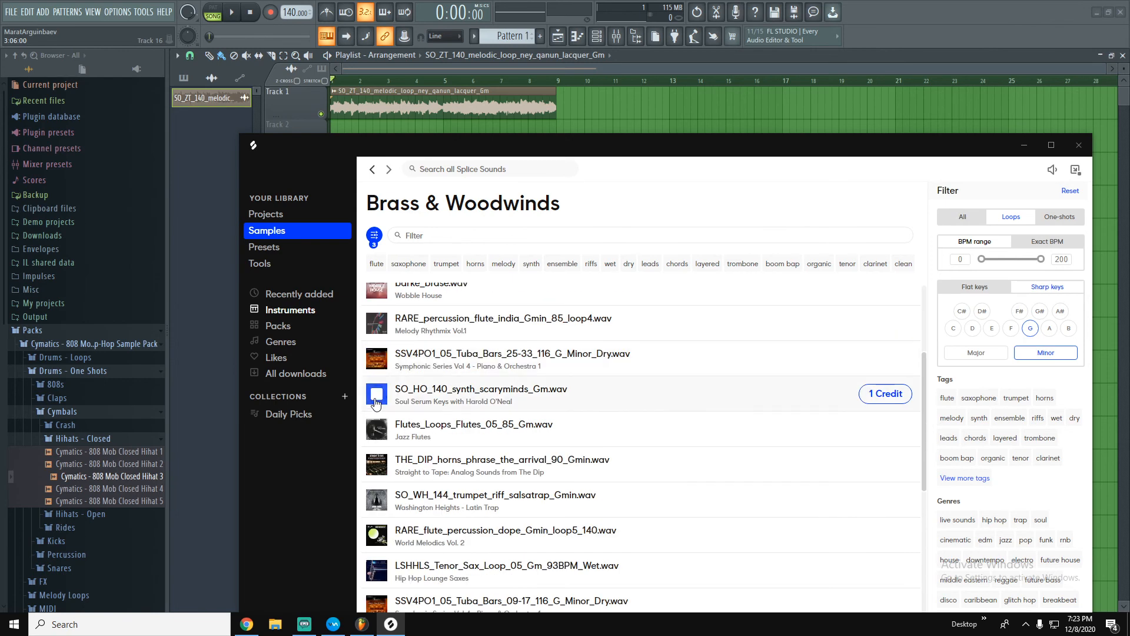
{"action": "left_click", "coordinate": [375, 434]}
Open the Strings instrument samples and filter them to loops in G minor.
{"action": "left_click", "coordinate": [293, 310]}
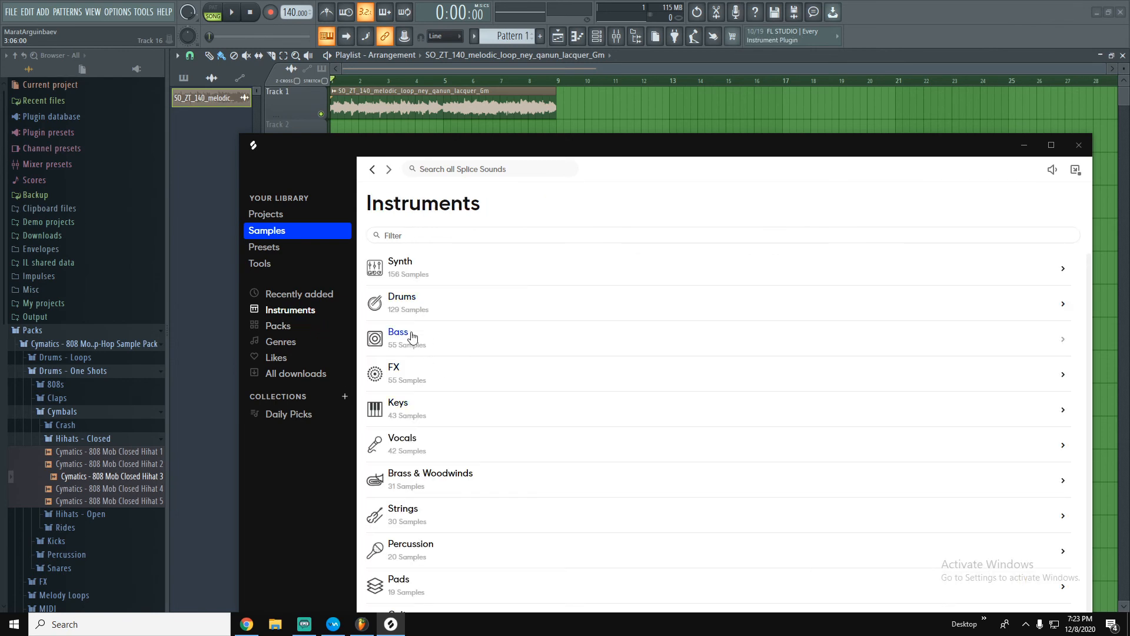
{"action": "left_click", "coordinate": [397, 521]}
{"action": "left_click", "coordinate": [1011, 217]}
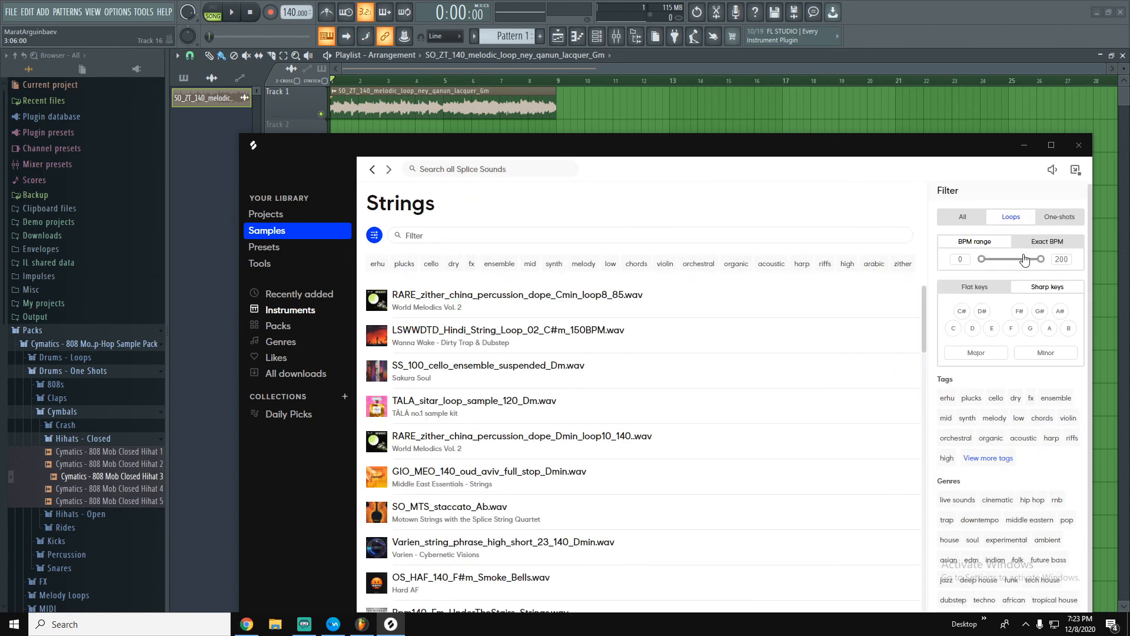
{"action": "left_click", "coordinate": [1030, 327]}
{"action": "left_click", "coordinate": [1041, 355]}
Audition the similar string loops and get OS_HAF_135_Gm_Villian_Strings.wav for 1 credit.
{"action": "scroll", "coordinate": [377, 333], "scroll_direction": "down", "scroll_amount": 3}
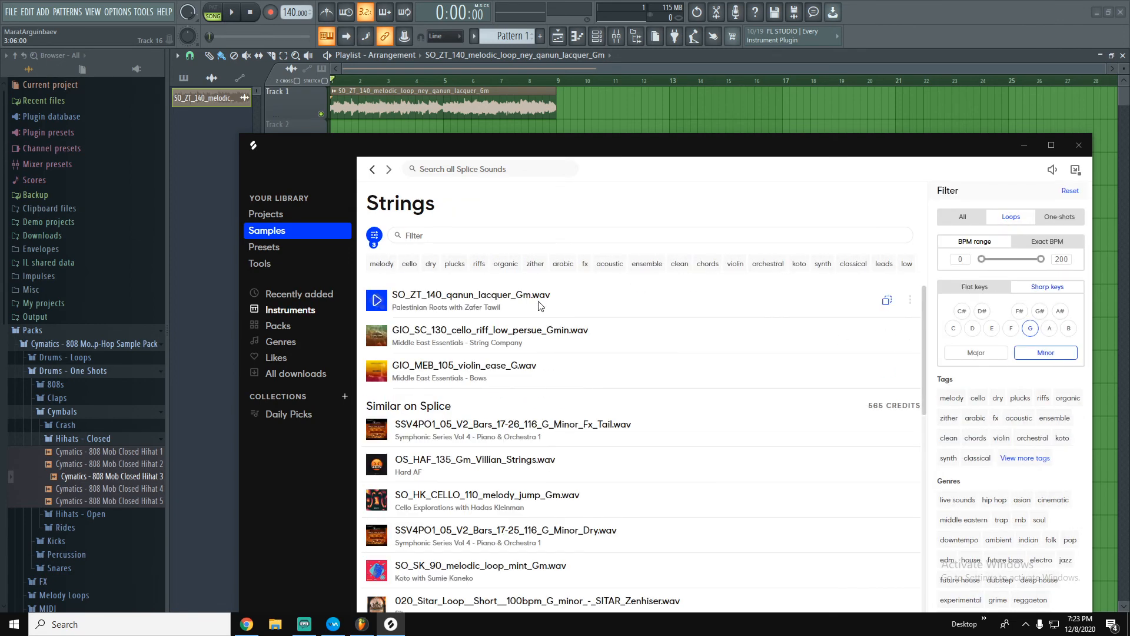
{"action": "left_click", "coordinate": [376, 346]}
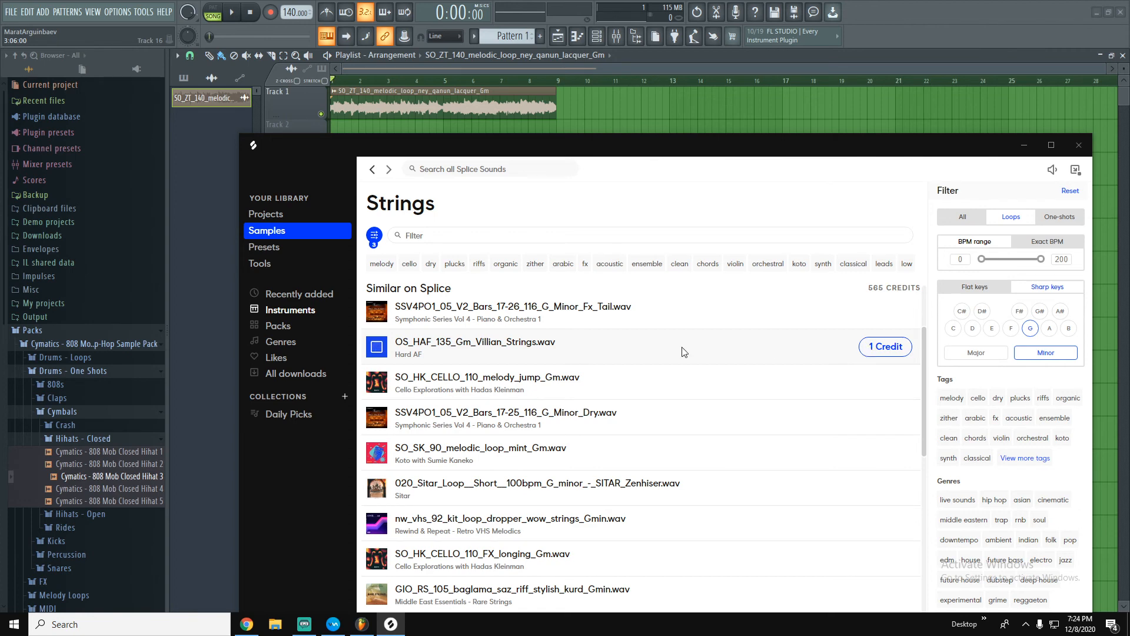
{"action": "left_click", "coordinate": [379, 387]}
{"action": "left_click", "coordinate": [377, 347]}
{"action": "left_click", "coordinate": [887, 352]}
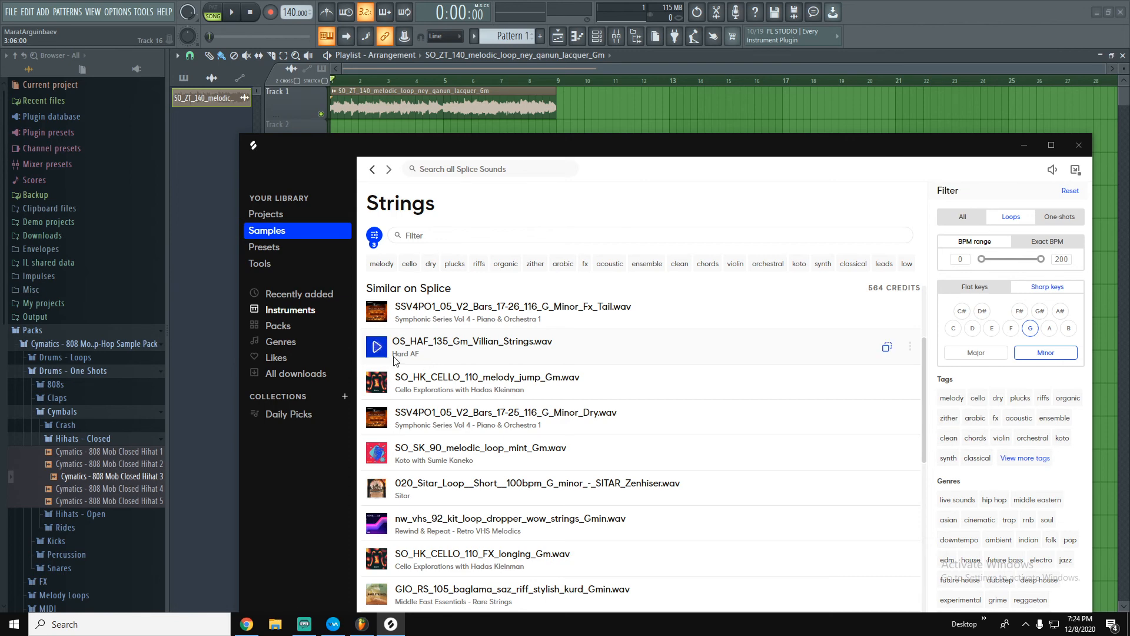
Place OS_HAF_135_Gm_Villian_Strings at the start of Track 2 in the FL Studio playlist and fit it to the project tempo.
{"action": "left_click_drag", "start_coordinate": [885, 347], "coordinate": [339, 134]}
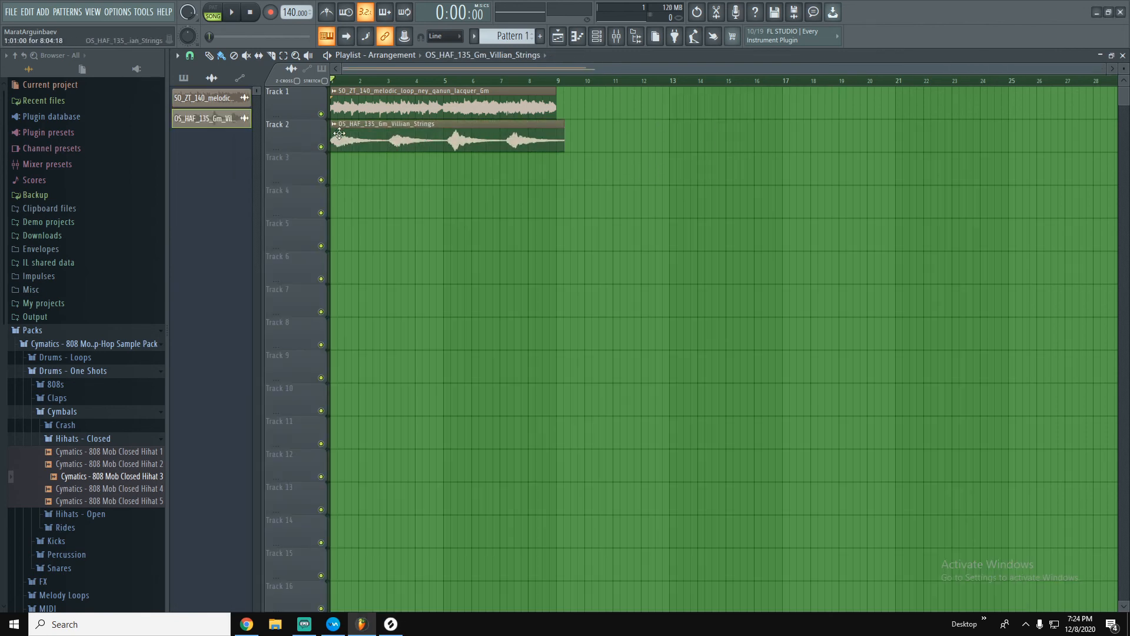
{"action": "left_click", "coordinate": [334, 126]}
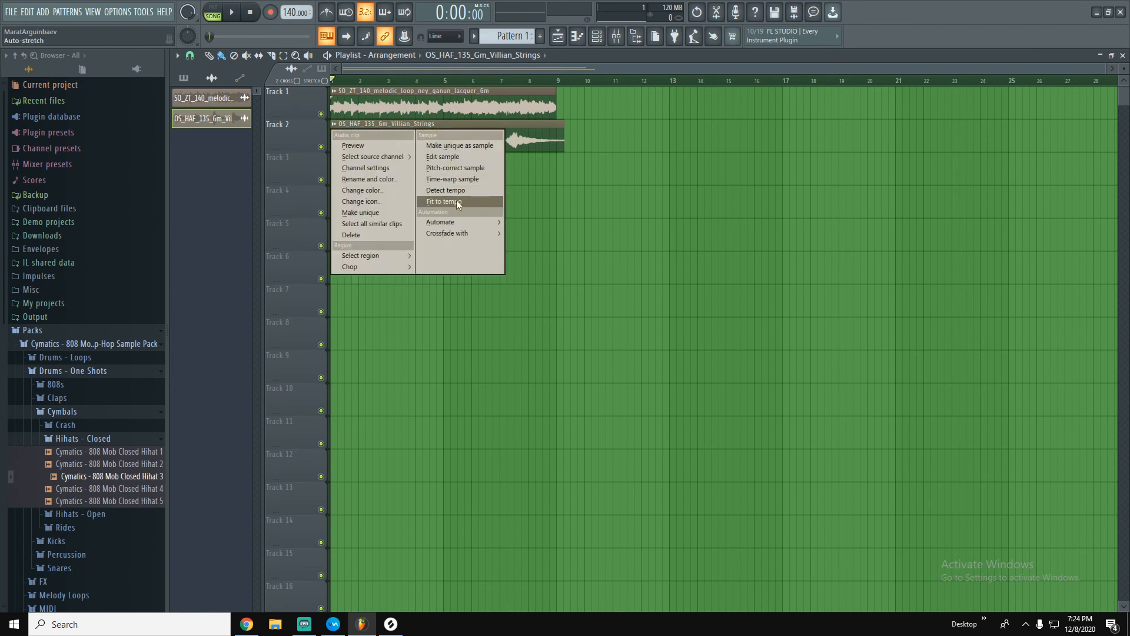
{"action": "left_click", "coordinate": [459, 202]}
{"action": "left_click", "coordinate": [587, 317]}
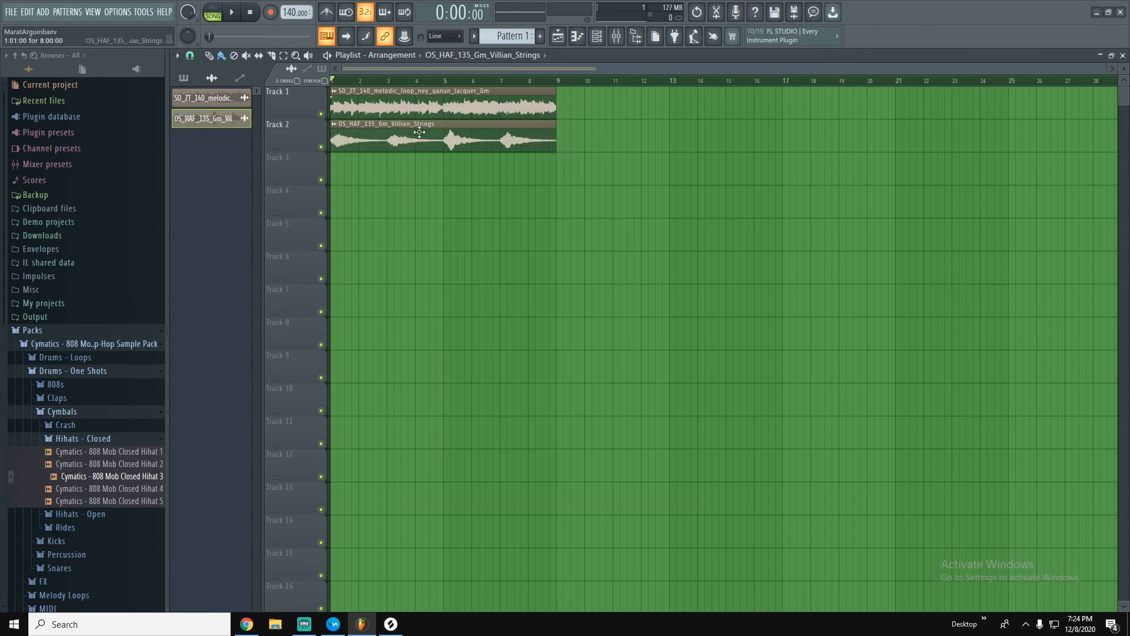
Route the Villian Strings channel to free mixer track 6.
{"action": "double_click", "coordinate": [345, 131]}
{"action": "left_click", "coordinate": [289, 217]}
{"action": "left_click", "coordinate": [465, 255]}
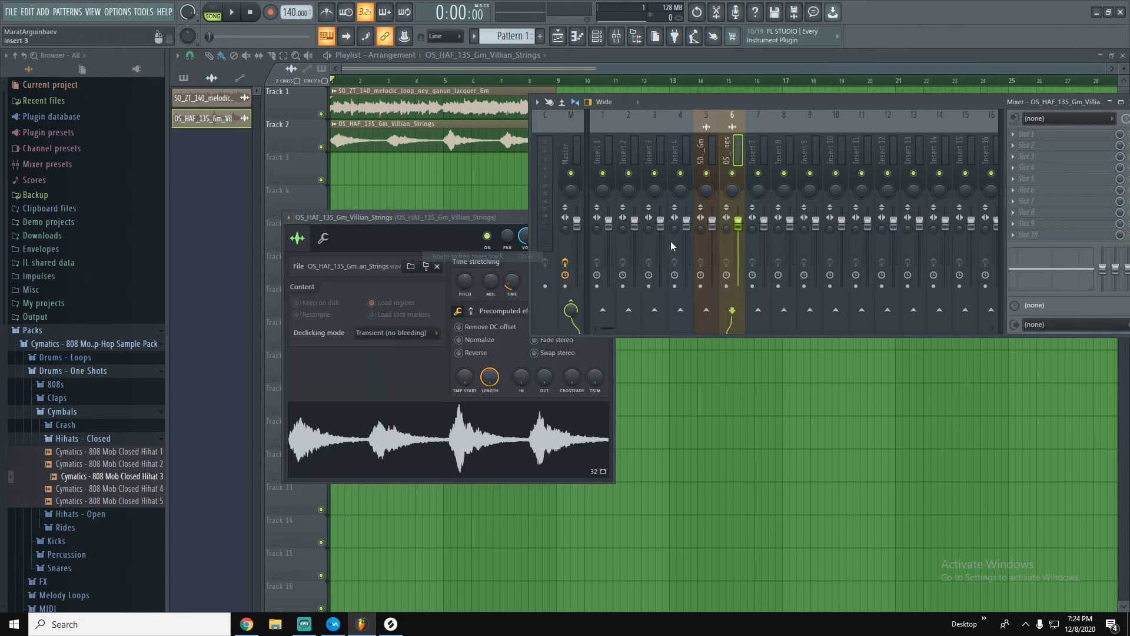
{"action": "left_click", "coordinate": [418, 218]}
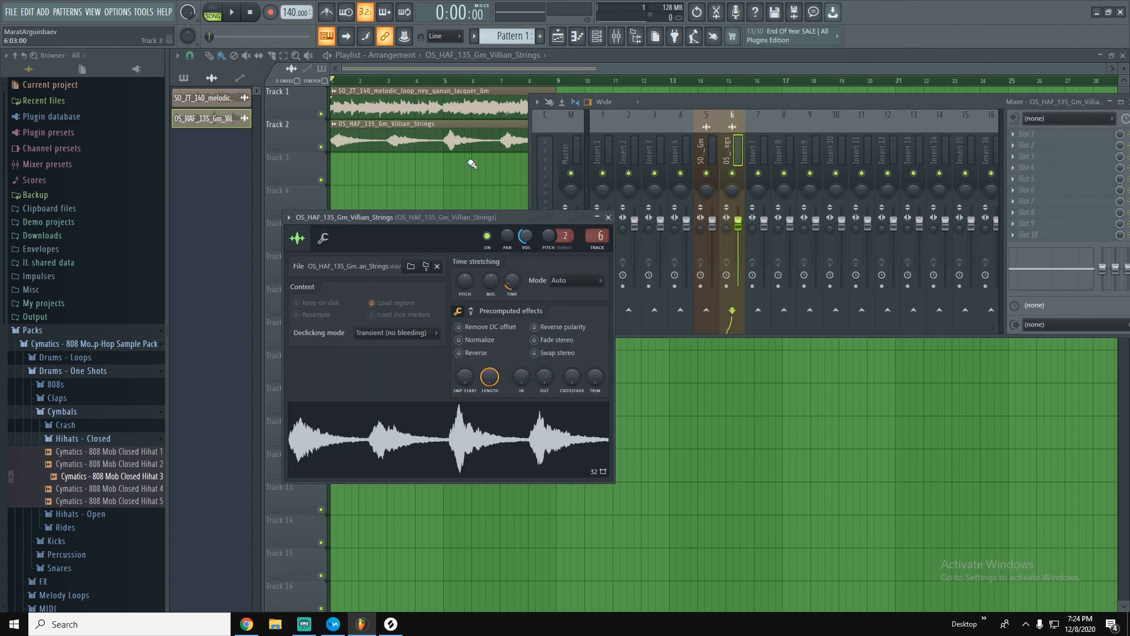
Play back the arrangement and lower the strings channel's volume to 41%.
{"action": "left_click", "coordinate": [377, 84]}
{"action": "left_click", "coordinate": [234, 12]}
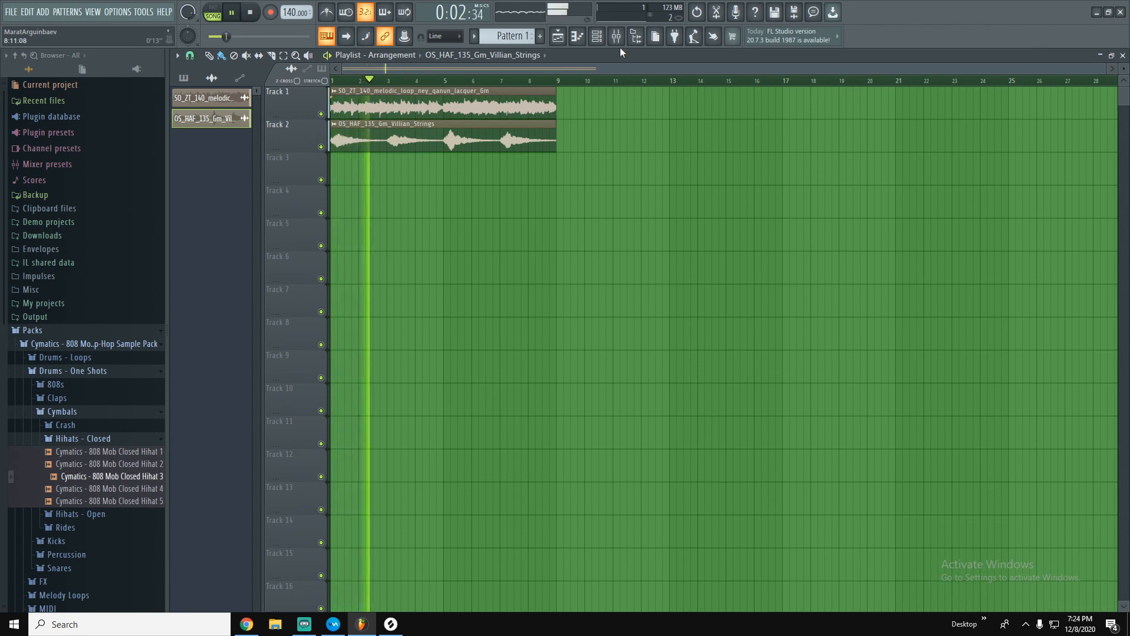
{"action": "double_click", "coordinate": [450, 124]}
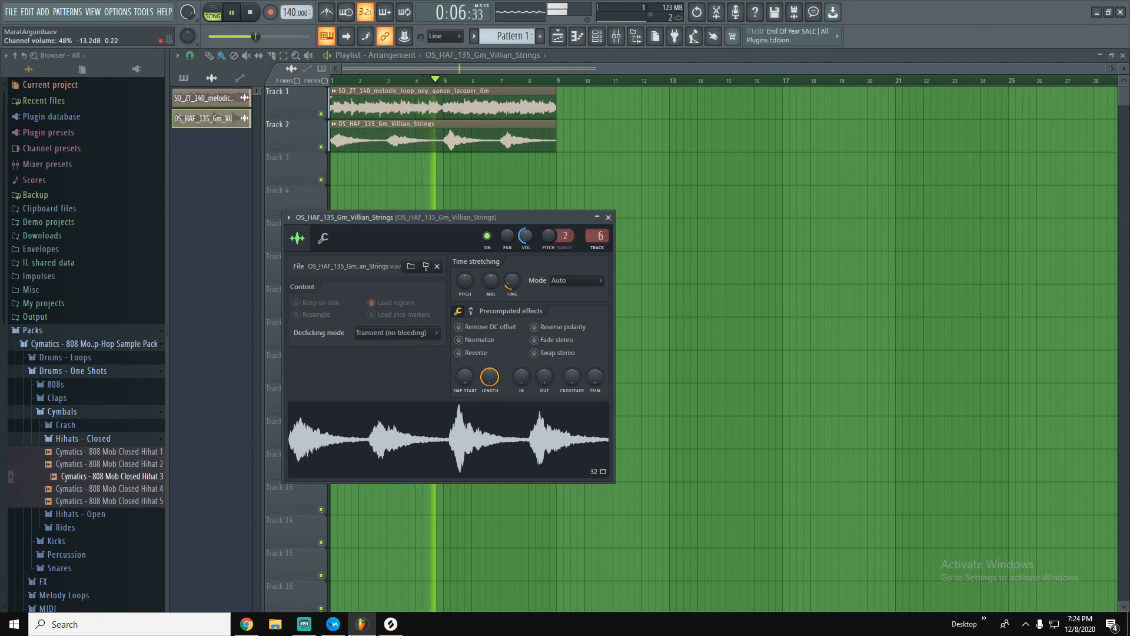
{"action": "left_click_drag", "start_coordinate": [525, 237], "coordinate": [526, 240]}
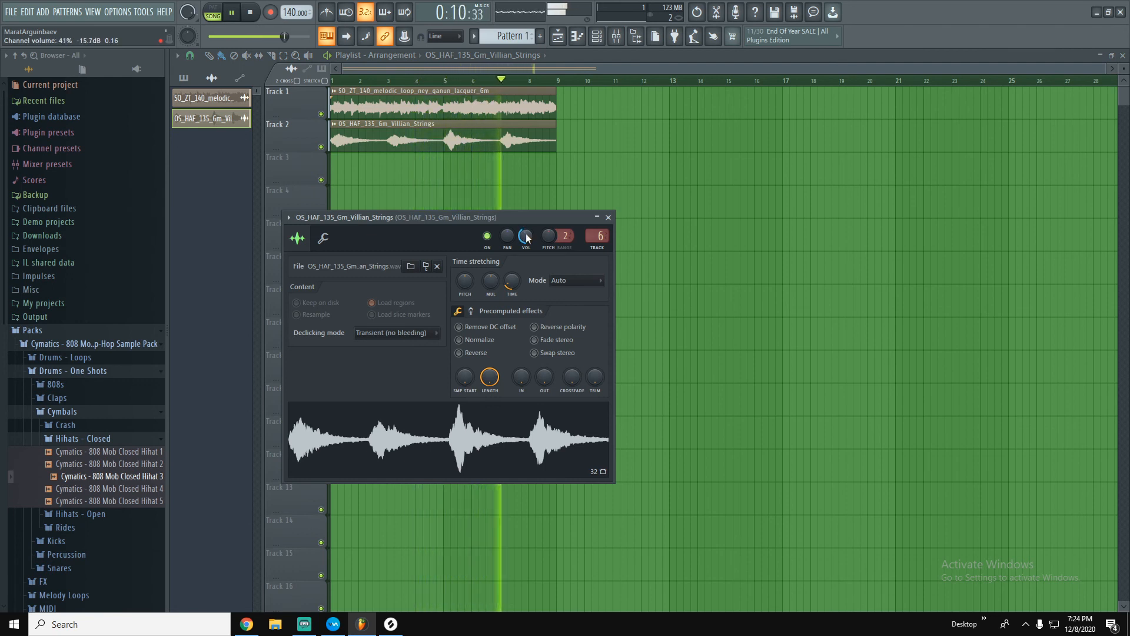
{"action": "key", "text": "space"}
{"action": "left_click", "coordinate": [609, 218]}
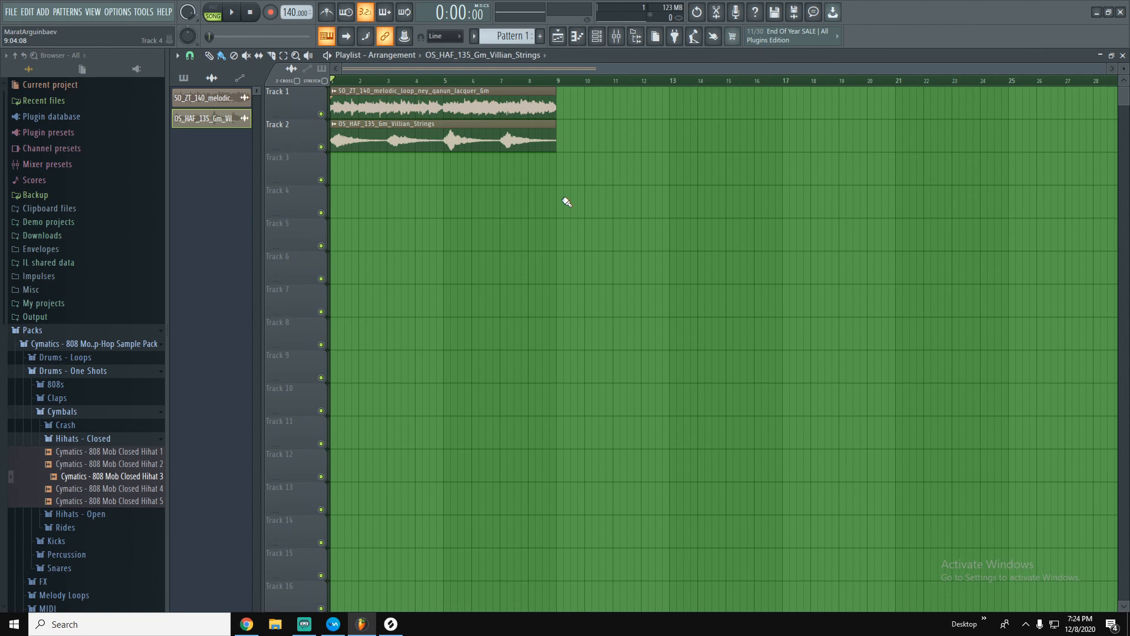
Switch to Splice, open the Drums instrument samples and filter them to loops.
{"action": "left_click", "coordinate": [390, 624]}
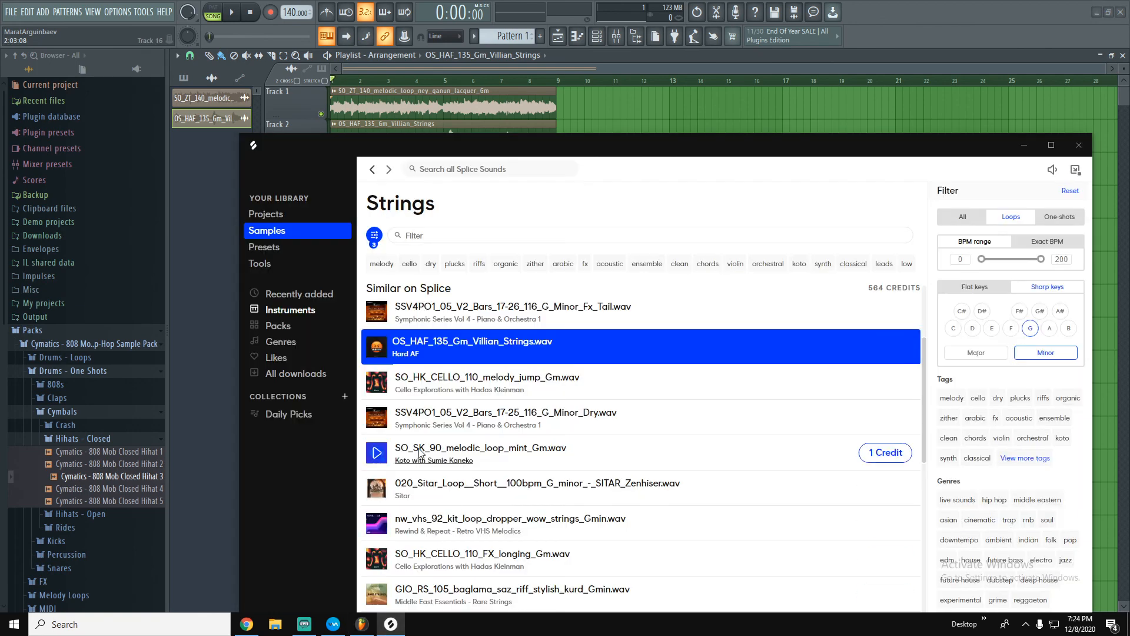
{"action": "left_click", "coordinate": [290, 312]}
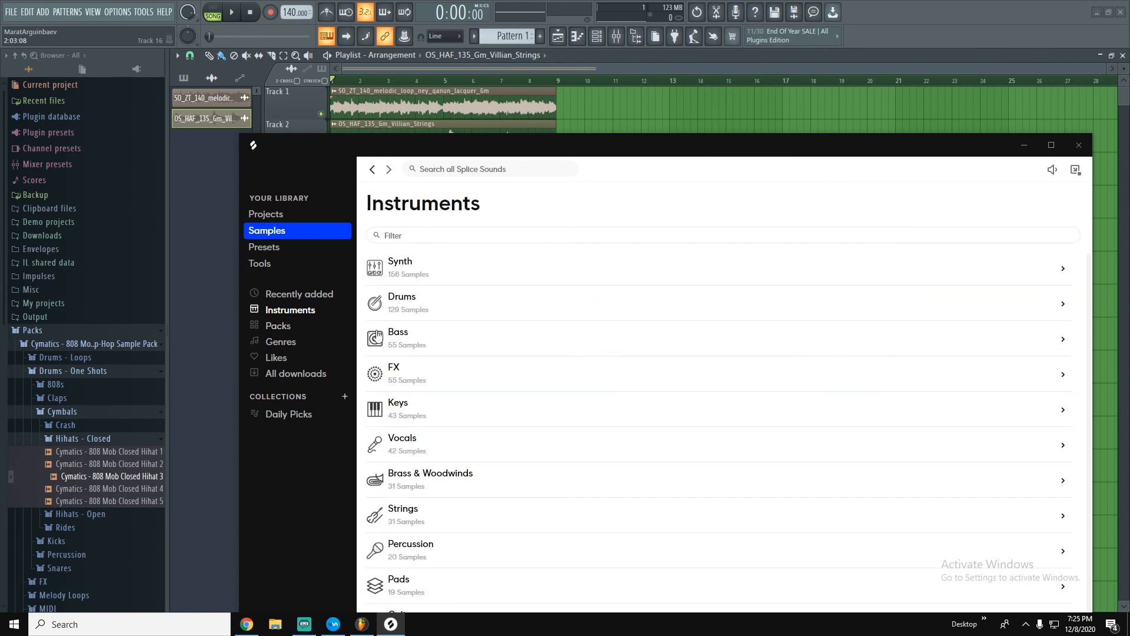
{"action": "left_click", "coordinate": [416, 304]}
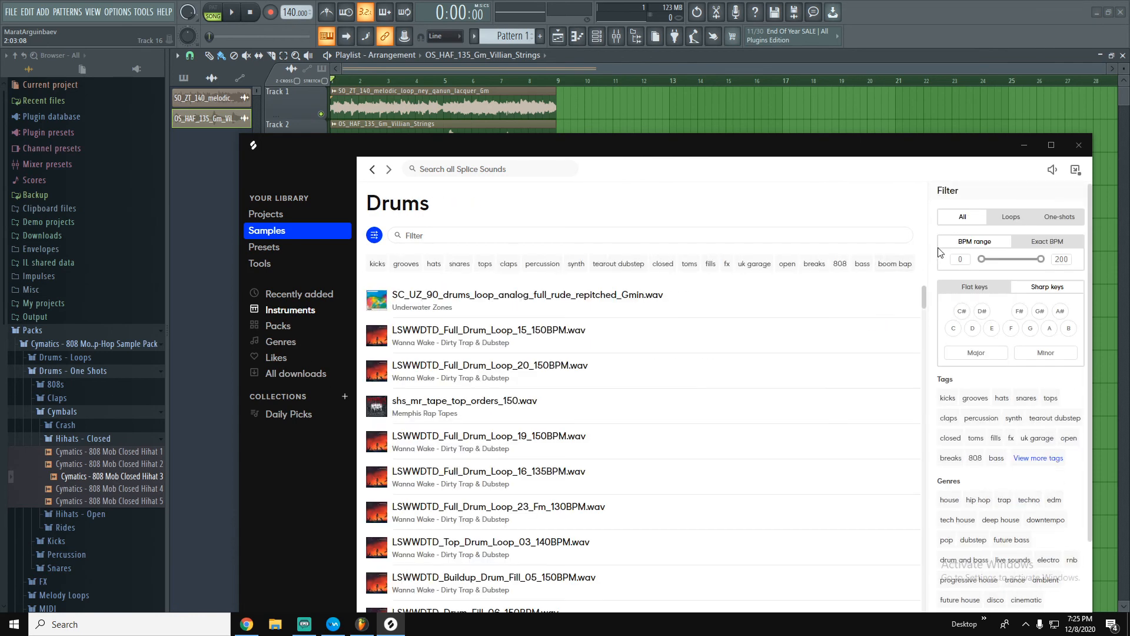
{"action": "left_click", "coordinate": [1009, 218]}
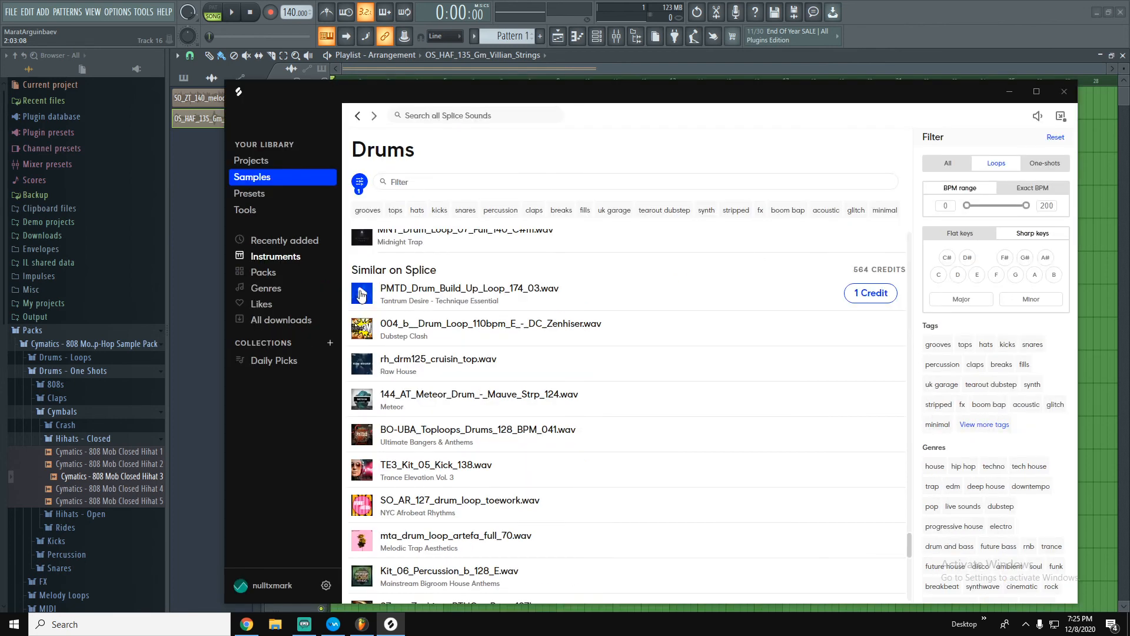
Audition the similar drum loops on Splice one after another through DRUMS_023_FULL_124.wav.
{"action": "left_click", "coordinate": [362, 329]}
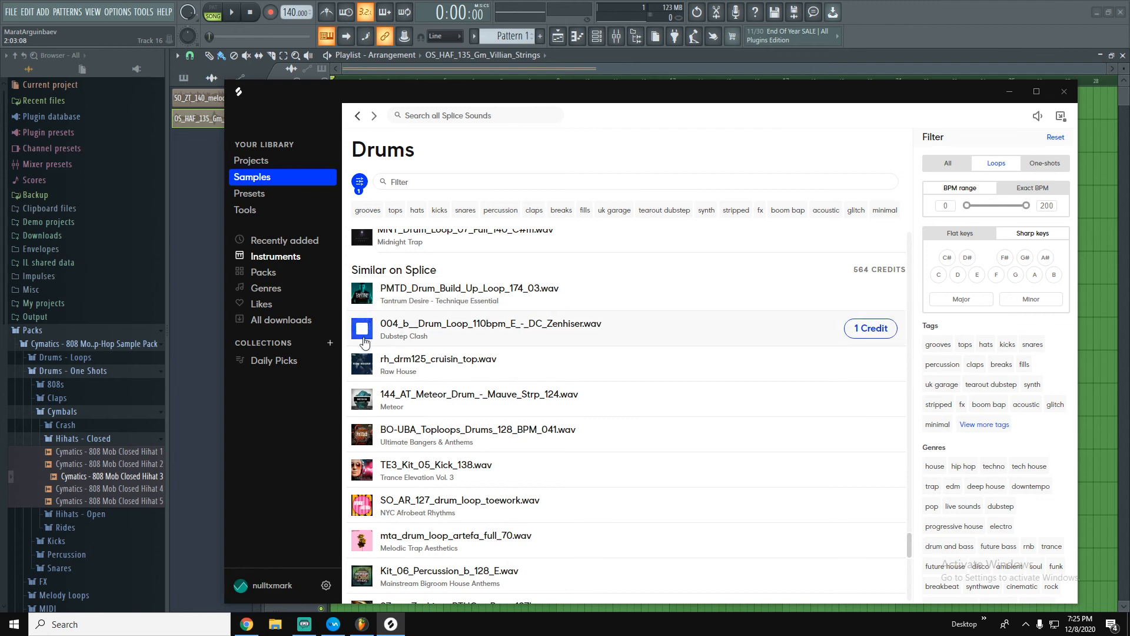
{"action": "scroll", "coordinate": [363, 309], "scroll_direction": "down", "scroll_amount": 1}
{"action": "left_click", "coordinate": [362, 306]}
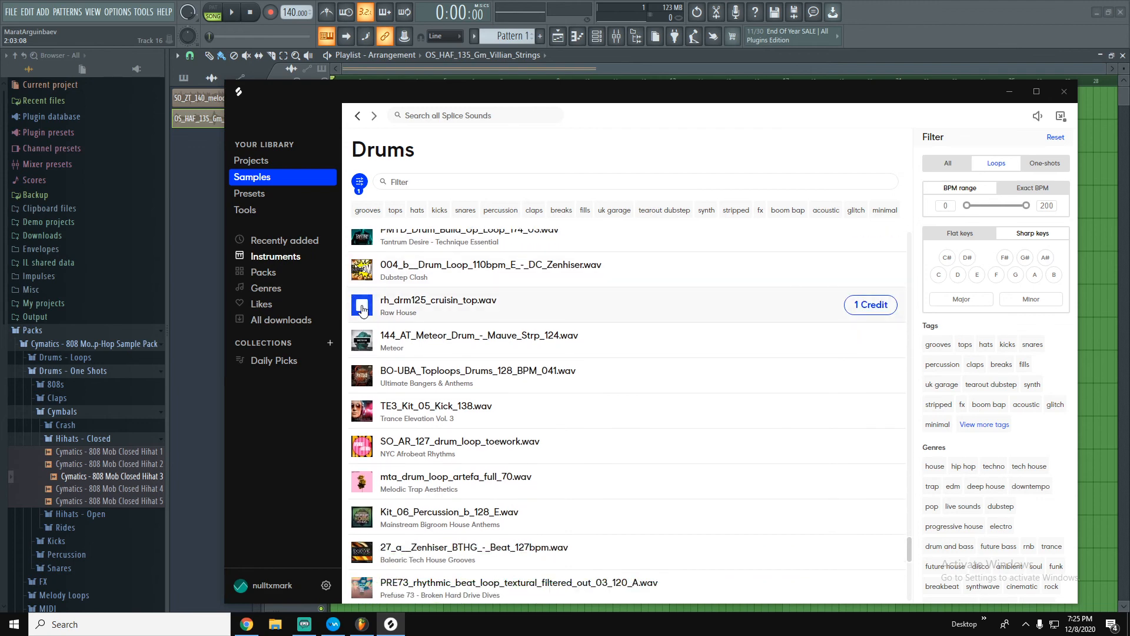
{"action": "scroll", "coordinate": [362, 347], "scroll_direction": "down", "scroll_amount": 1}
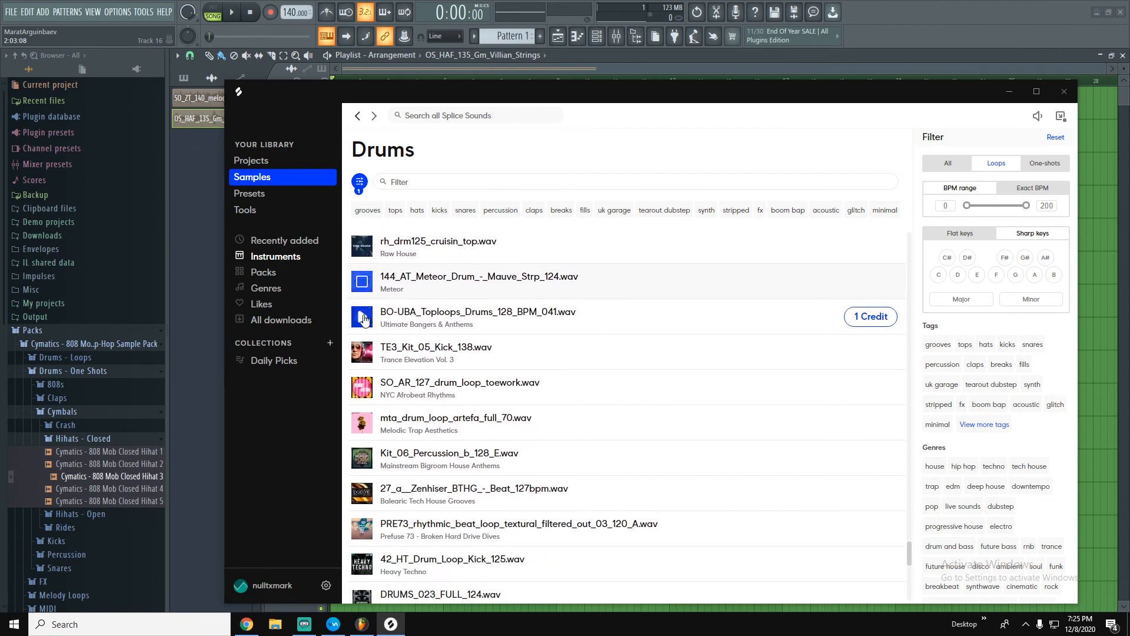
{"action": "left_click", "coordinate": [362, 356]}
{"action": "scroll", "coordinate": [363, 354], "scroll_direction": "down", "scroll_amount": 1}
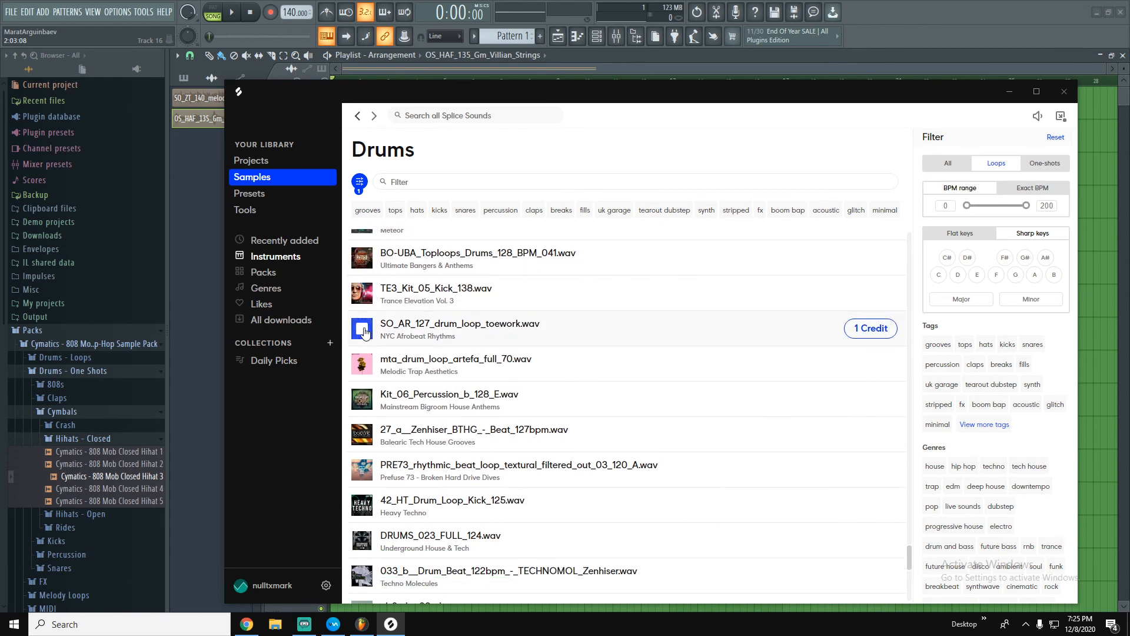
{"action": "left_click", "coordinate": [363, 368]}
{"action": "scroll", "coordinate": [364, 354], "scroll_direction": "down", "scroll_amount": 1}
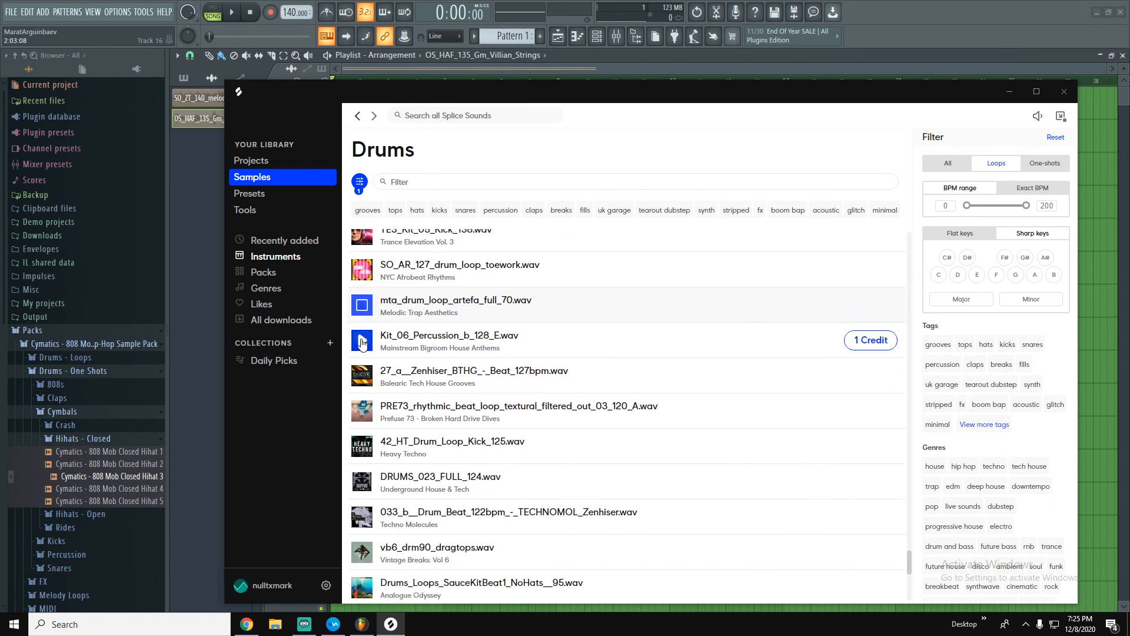
{"action": "key", "text": "XF86AudioRaiseVolume"}
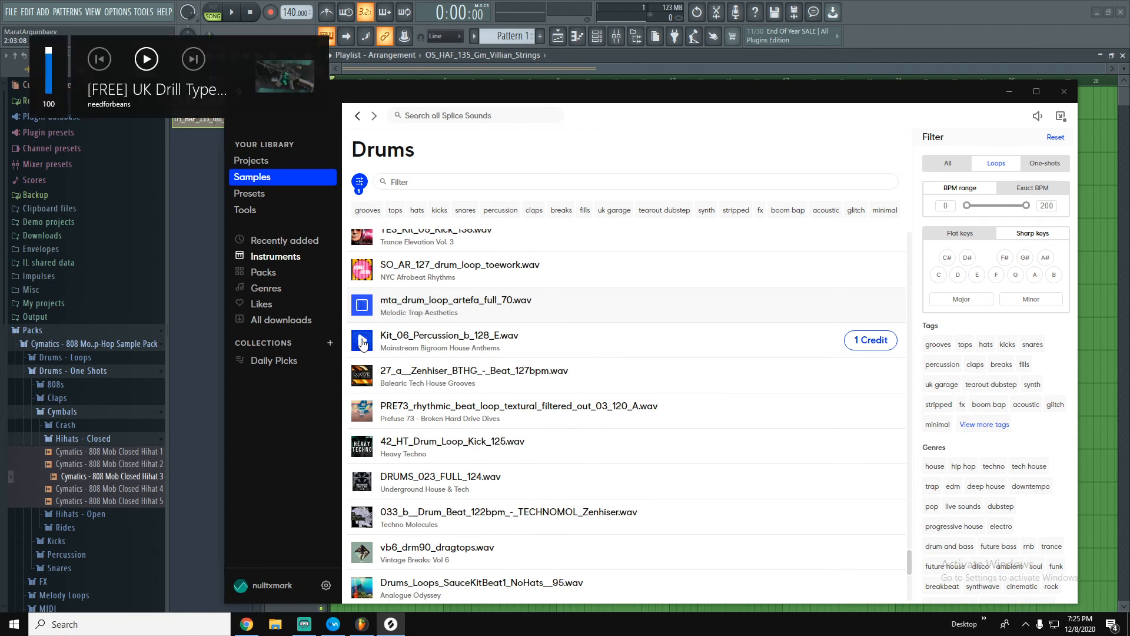
{"action": "left_click", "coordinate": [363, 341]}
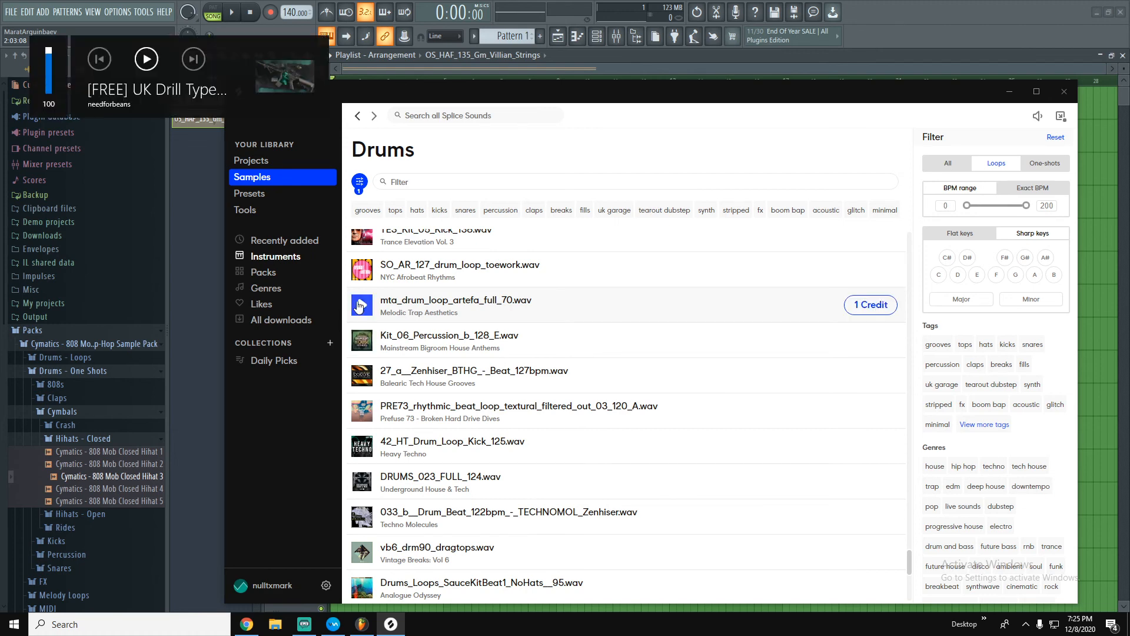
{"action": "left_click", "coordinate": [363, 377]}
{"action": "scroll", "coordinate": [361, 389], "scroll_direction": "down", "scroll_amount": 2}
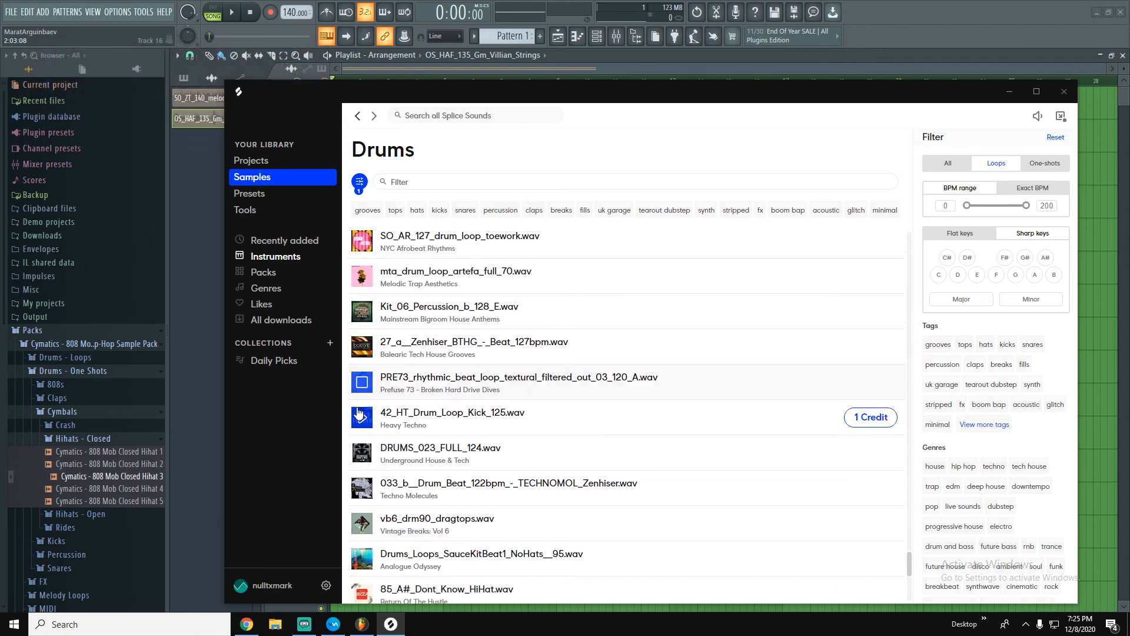
{"action": "left_click", "coordinate": [363, 422]}
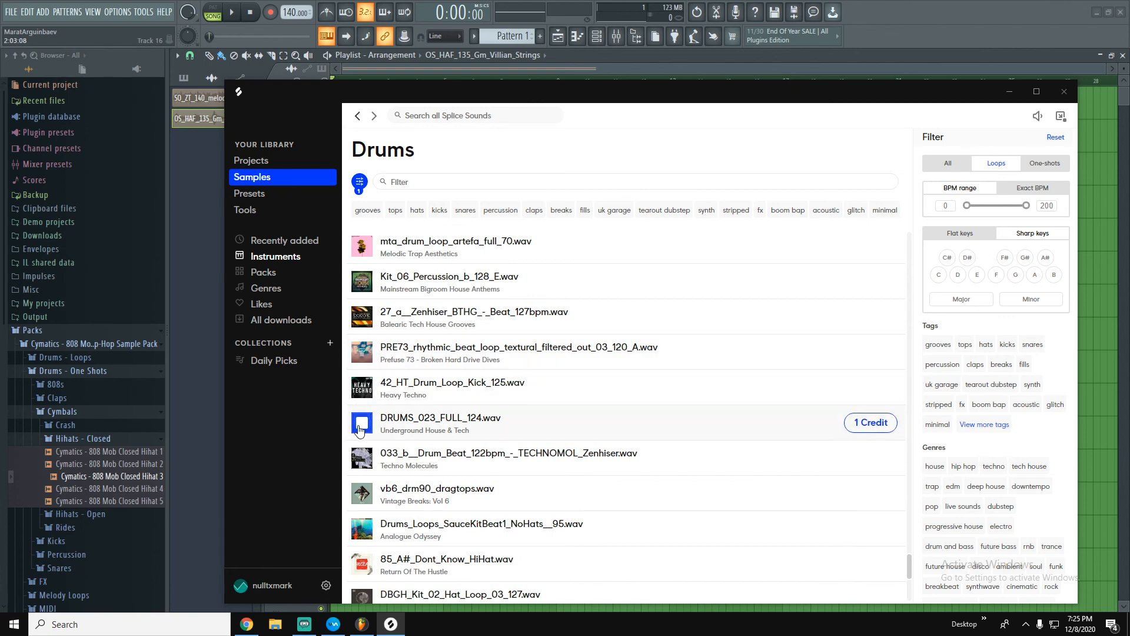
Get DRUMS_023_FULL_124.wav for 1 credit and place it at the start of Track 3 in the FL Studio playlist.
{"action": "scroll", "coordinate": [362, 422], "scroll_direction": "down", "scroll_amount": 2}
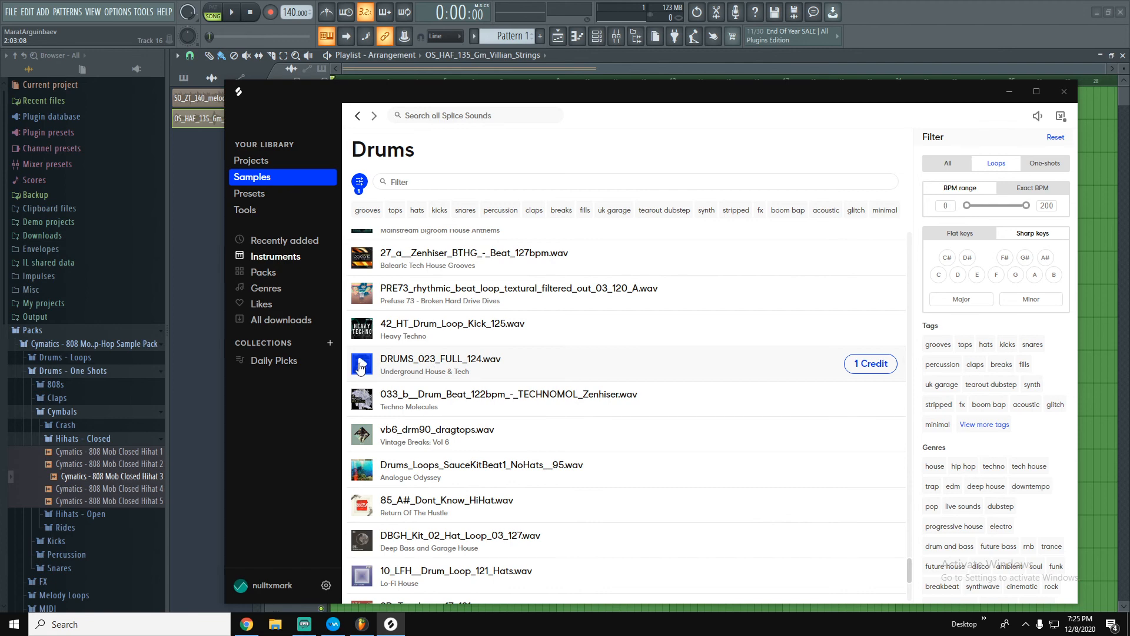
{"action": "left_click", "coordinate": [876, 367]}
{"action": "left_click_drag", "start_coordinate": [870, 373], "coordinate": [344, 167]}
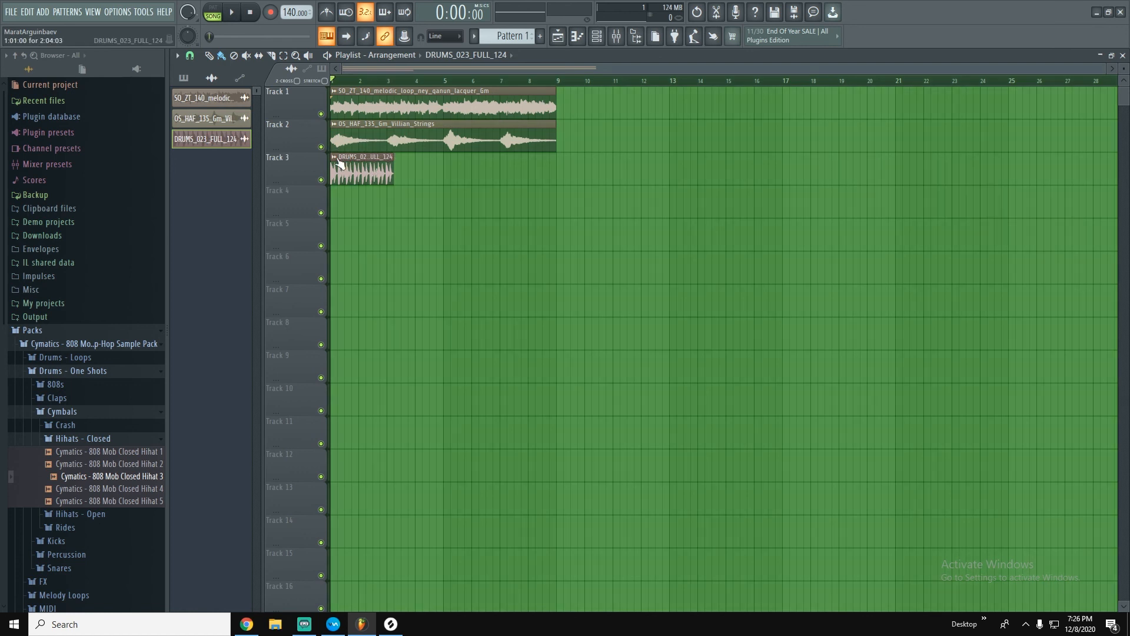
Fit the drum loop clip to the project tempo using the estimated source tempo of 124 BPM.
{"action": "left_click", "coordinate": [339, 160]}
{"action": "left_click", "coordinate": [440, 233]}
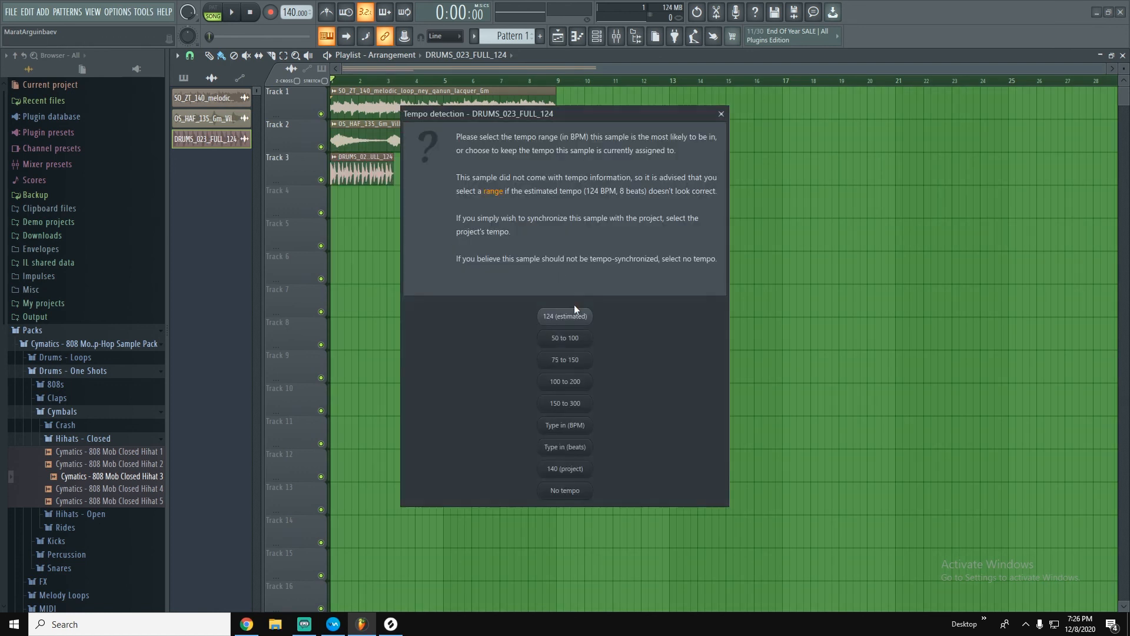
{"action": "left_click", "coordinate": [565, 317]}
Add three more drum loop clips at bars 3, 5 and 7, alternating between Tracks 4 and 3.
{"action": "left_click", "coordinate": [398, 203]}
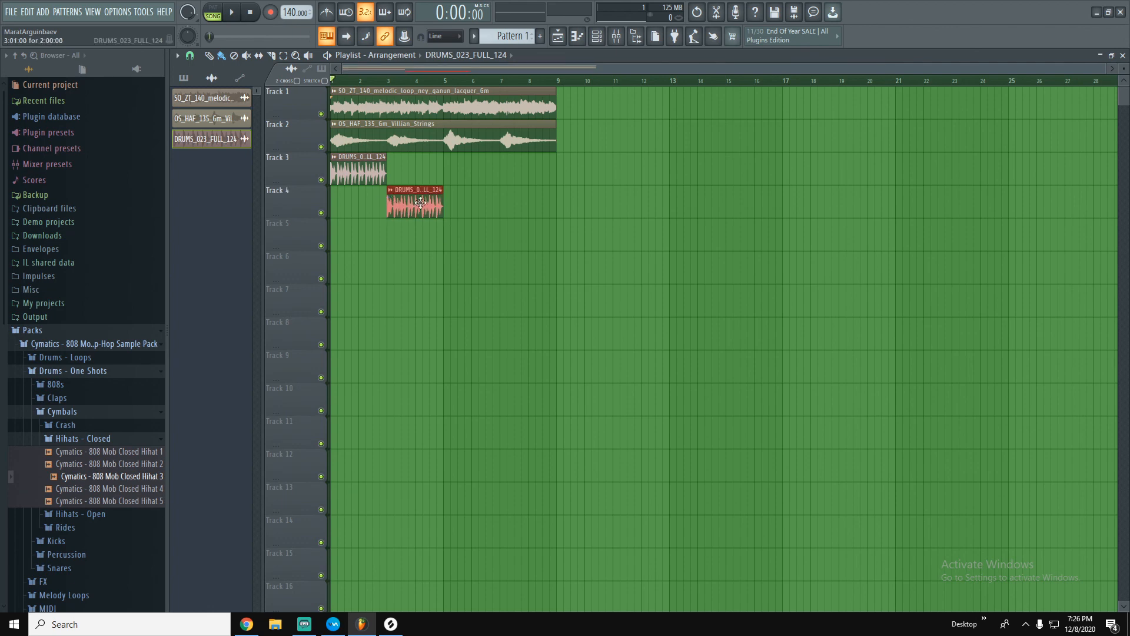
{"action": "left_click", "coordinate": [447, 175]}
{"action": "left_click", "coordinate": [503, 203]}
Route the drum loop channel to free mixer track 7 and lower its channel volume to 51%.
{"action": "double_click", "coordinate": [483, 174]}
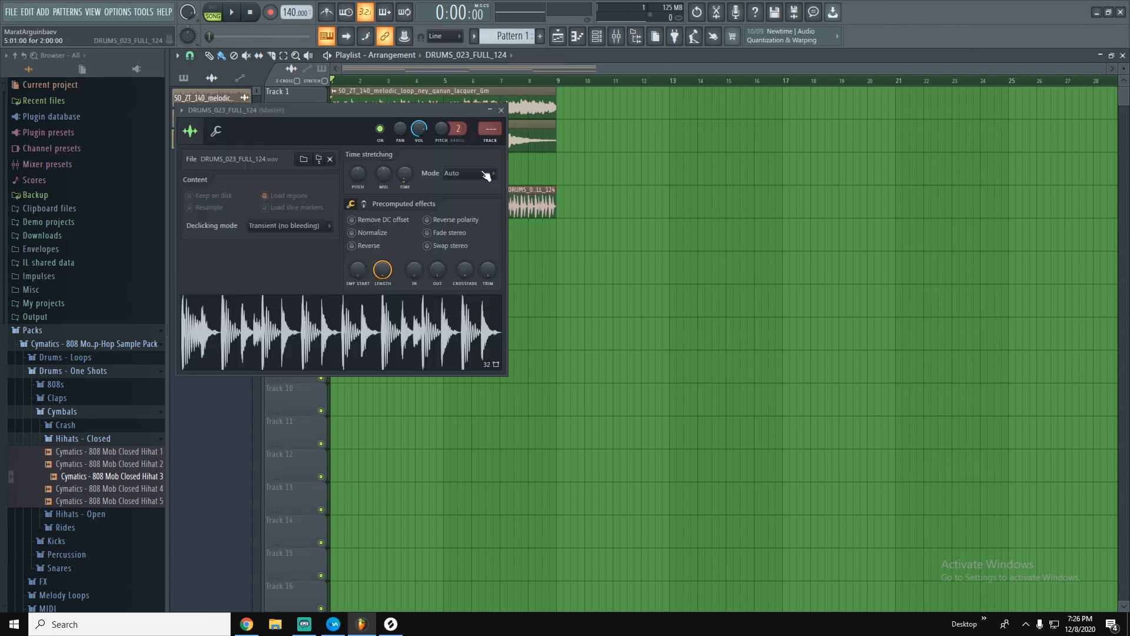
{"action": "left_click", "coordinate": [182, 111]}
{"action": "left_click", "coordinate": [359, 151]}
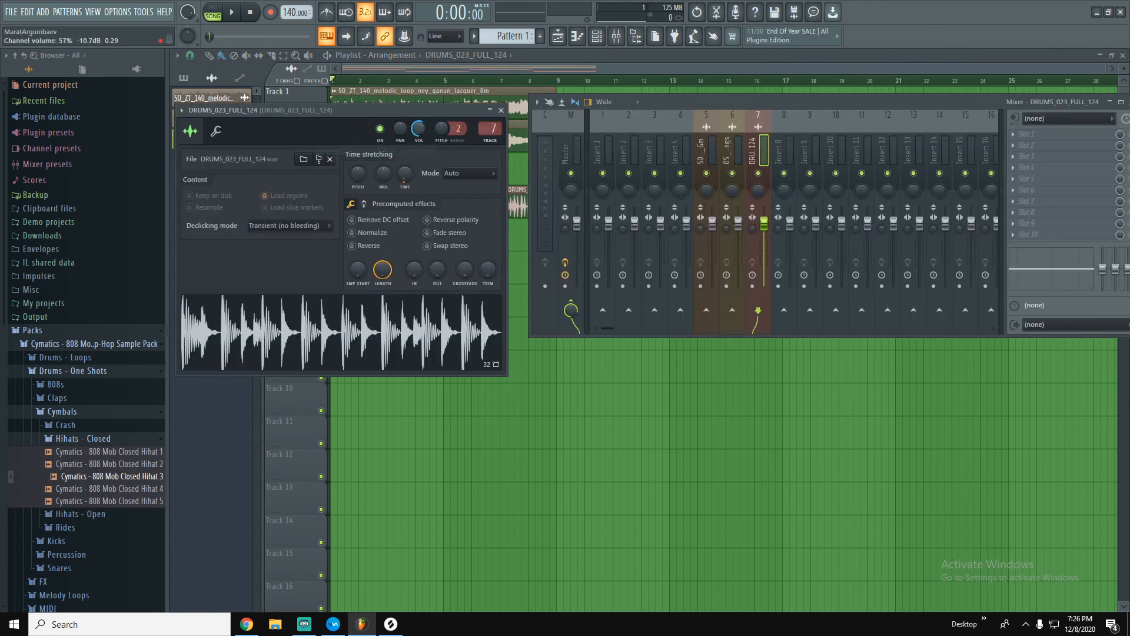
{"action": "left_click", "coordinate": [411, 68]}
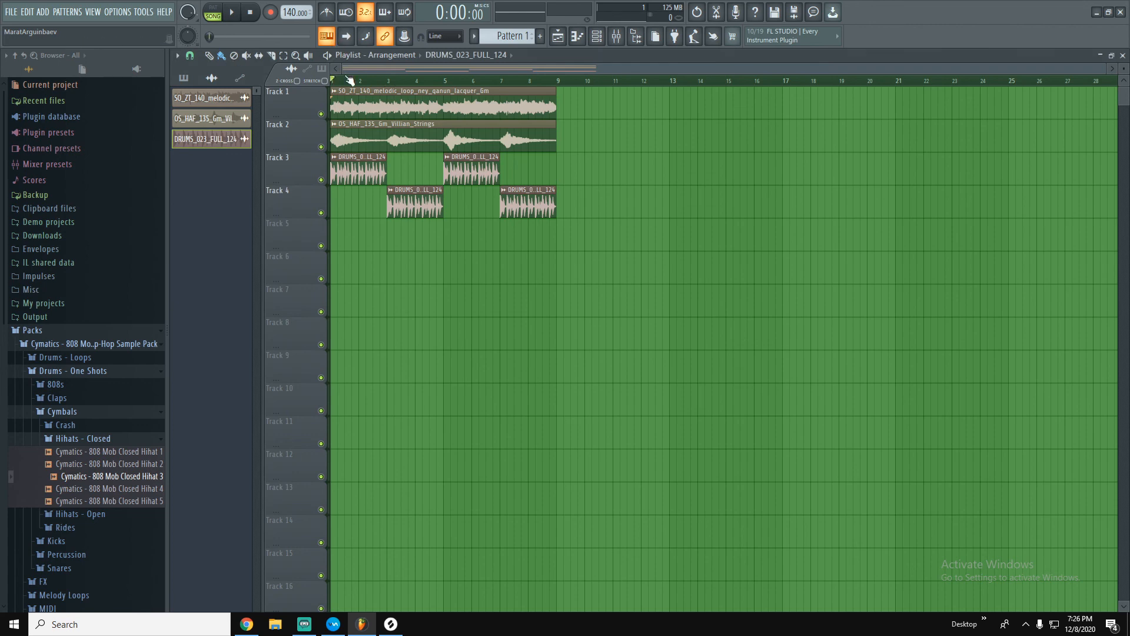
Play back the arrangement to check how the drum loop fits with the melody and strings.
{"action": "key", "text": "space"}
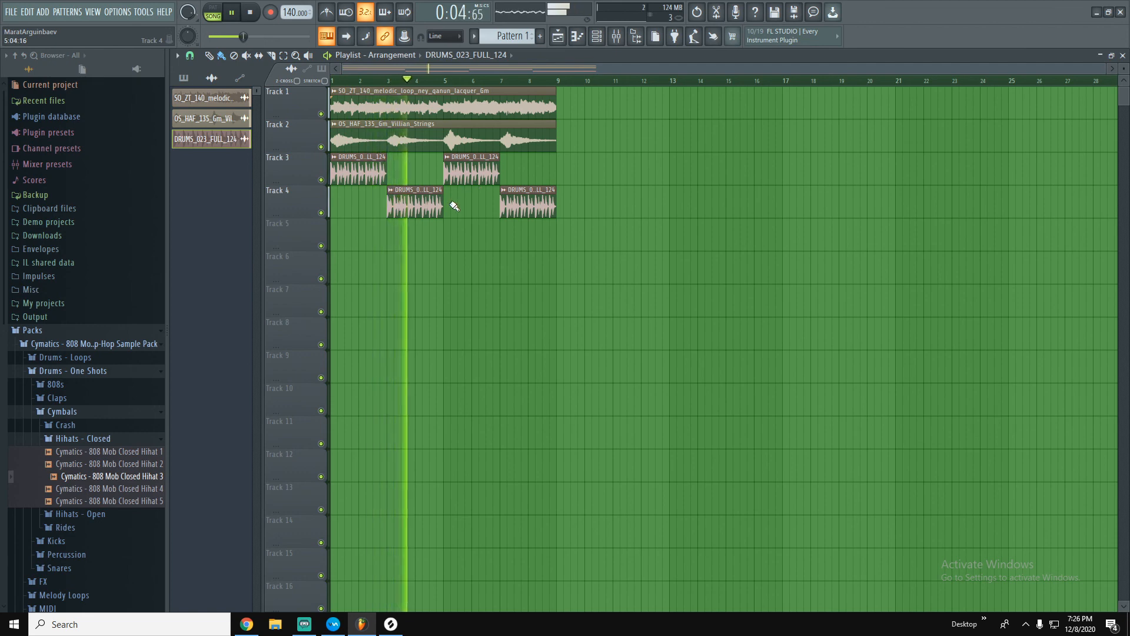
{"action": "key", "text": "space"}
{"action": "left_click", "coordinate": [390, 623]}
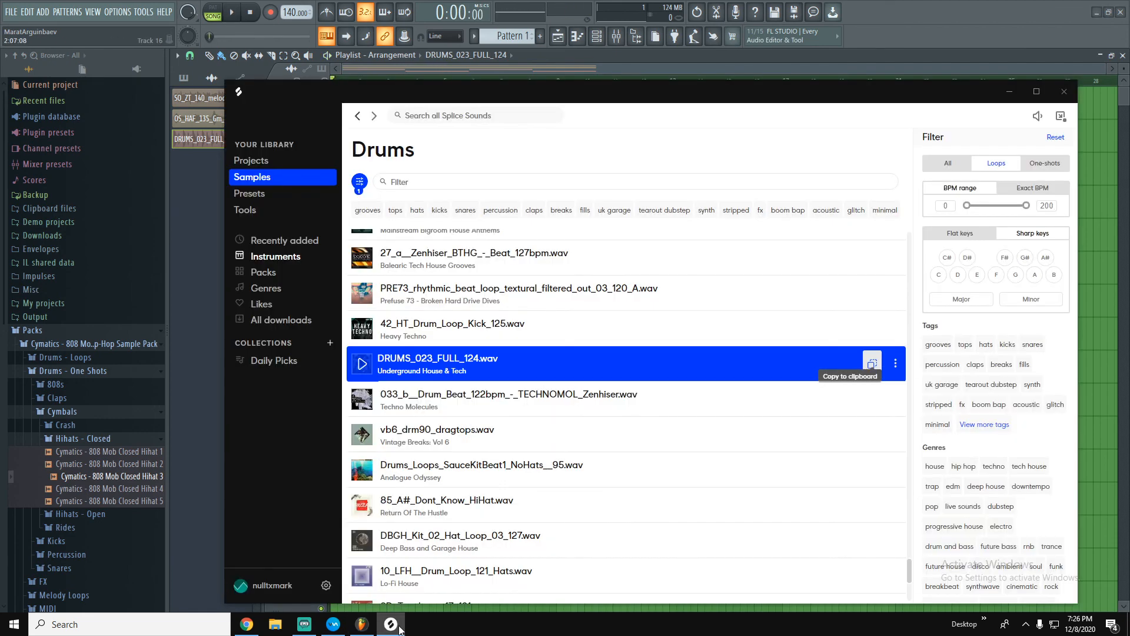
{"action": "key", "text": "alt+Tab"}
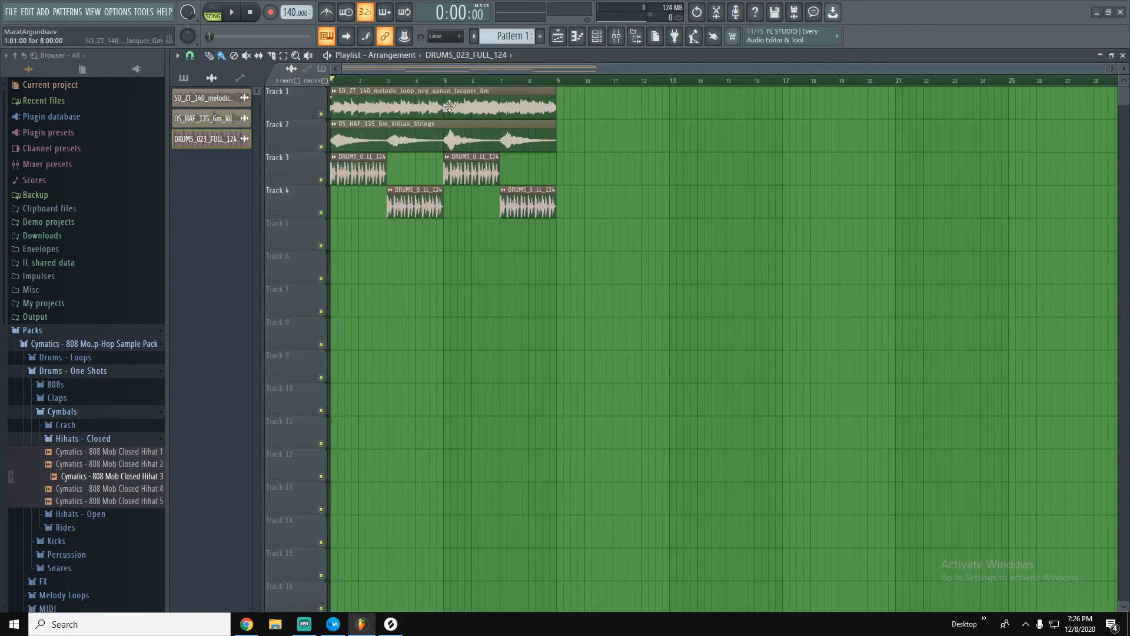
Move the two drum loop clips from Track 4 up to the gaps on Track 3 and mute Track 3.
{"action": "left_click_drag", "start_coordinate": [414, 204], "coordinate": [414, 170]}
{"action": "left_click_drag", "start_coordinate": [538, 203], "coordinate": [538, 171]}
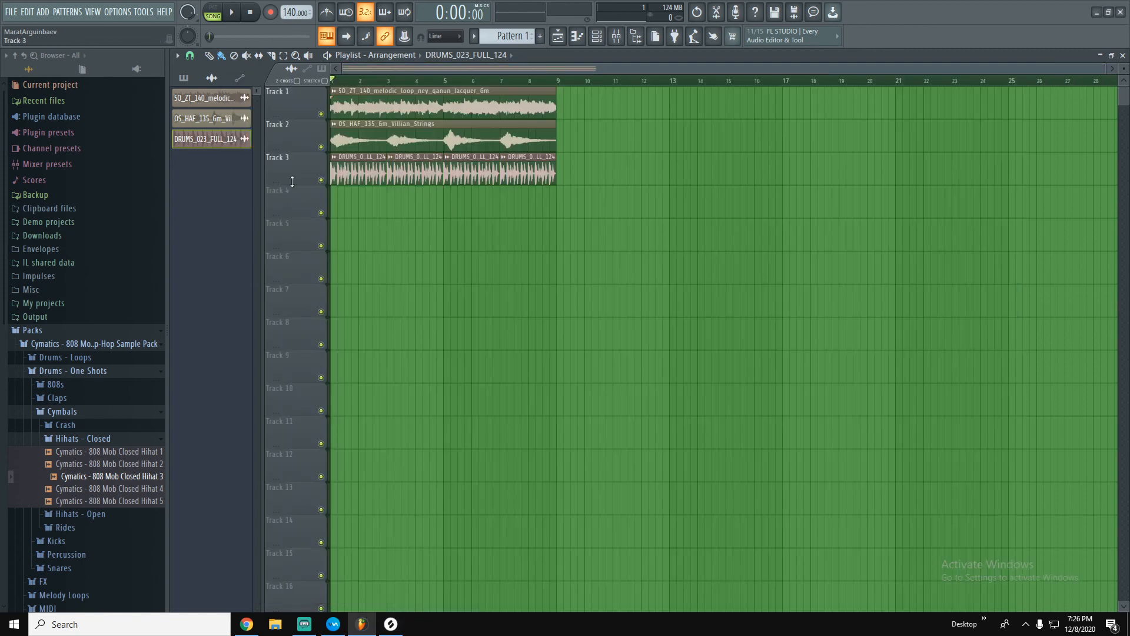
{"action": "left_click", "coordinate": [321, 181]}
Switch to Splice, browse the trap drum loops and add TYNAN_150_drum_loop_solid to Track 4 of the FL Studio playlist at bar 1.
{"action": "left_click", "coordinate": [390, 624]}
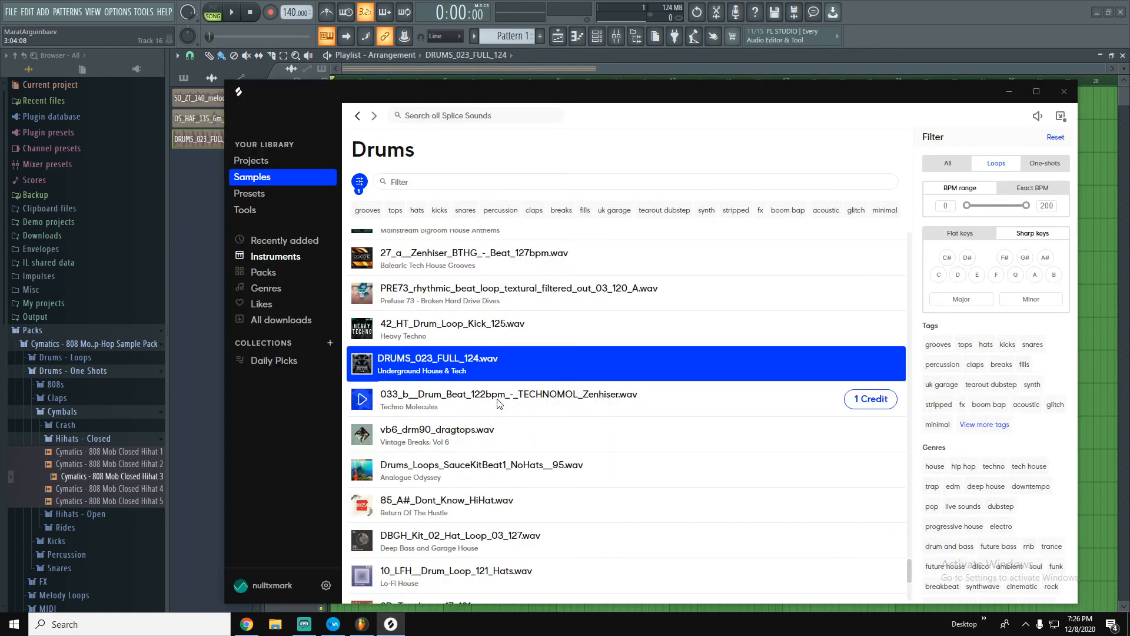
{"action": "scroll", "coordinate": [496, 405], "scroll_direction": "down", "scroll_amount": 2}
{"action": "scroll", "coordinate": [511, 395], "scroll_direction": "up", "scroll_amount": 3}
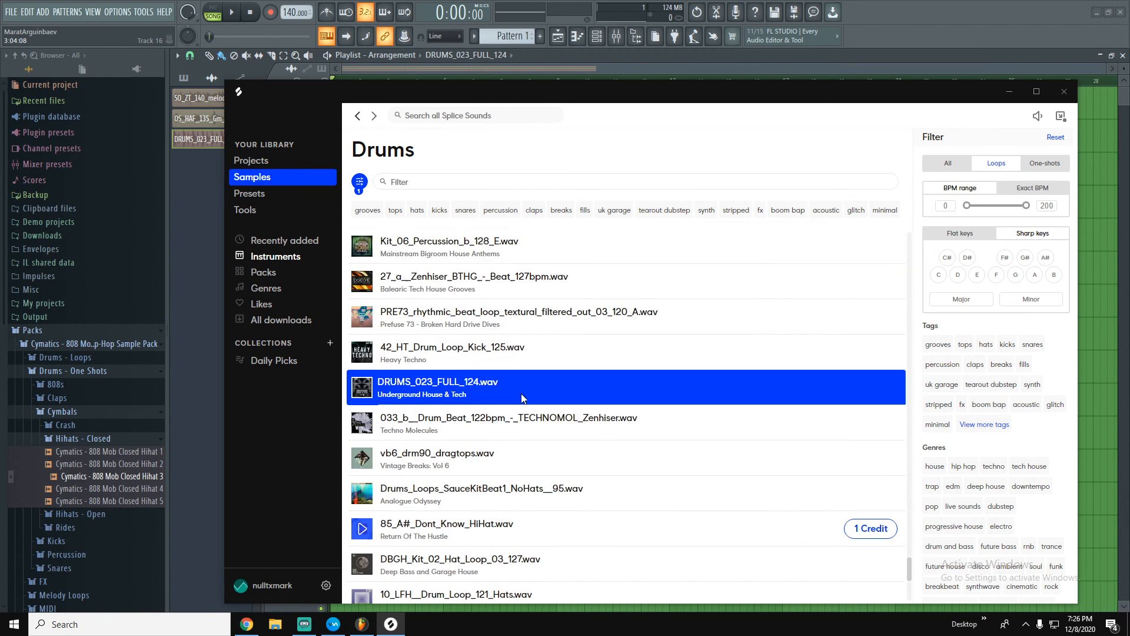
{"action": "scroll", "coordinate": [511, 395], "scroll_direction": "down", "scroll_amount": 3}
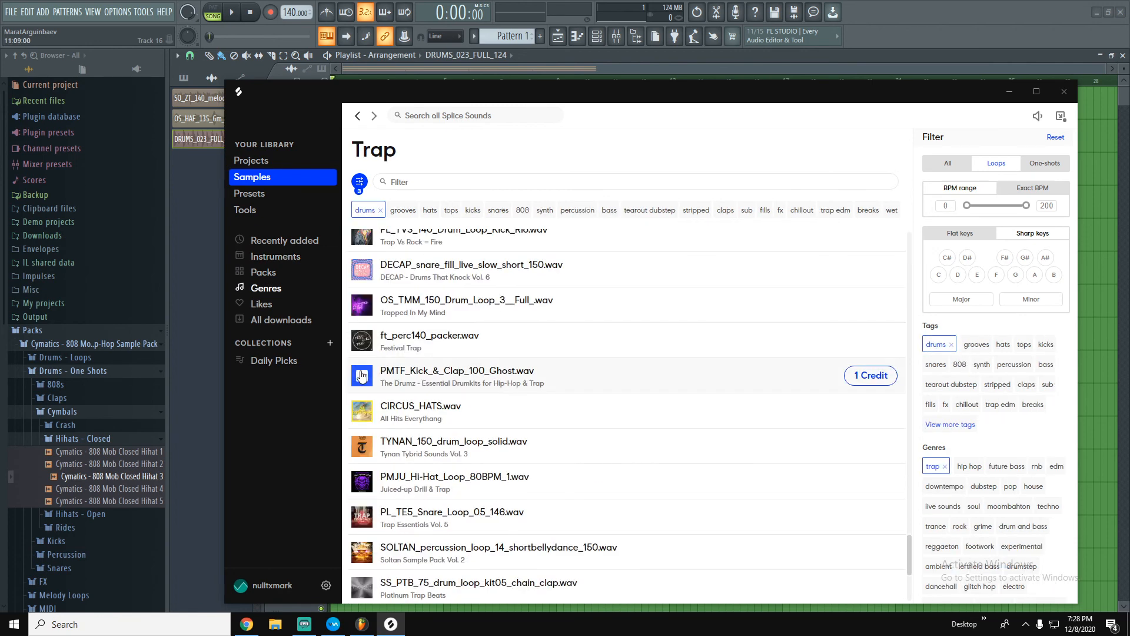
{"action": "scroll", "coordinate": [362, 377], "scroll_direction": "down", "scroll_amount": 1}
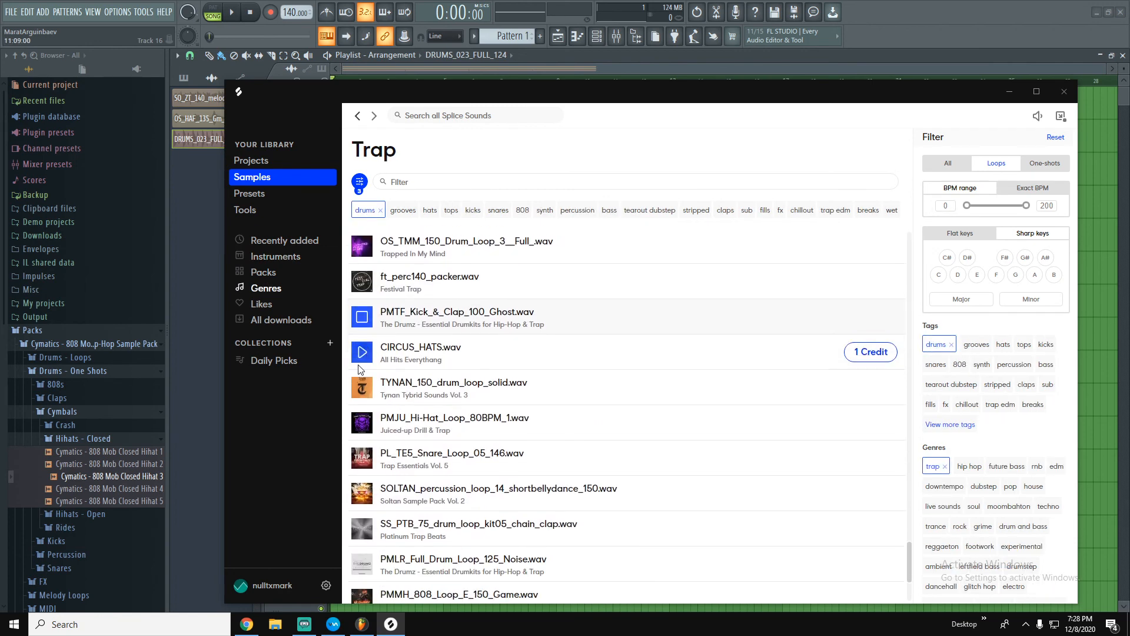
{"action": "scroll", "coordinate": [361, 379], "scroll_direction": "down", "scroll_amount": 1}
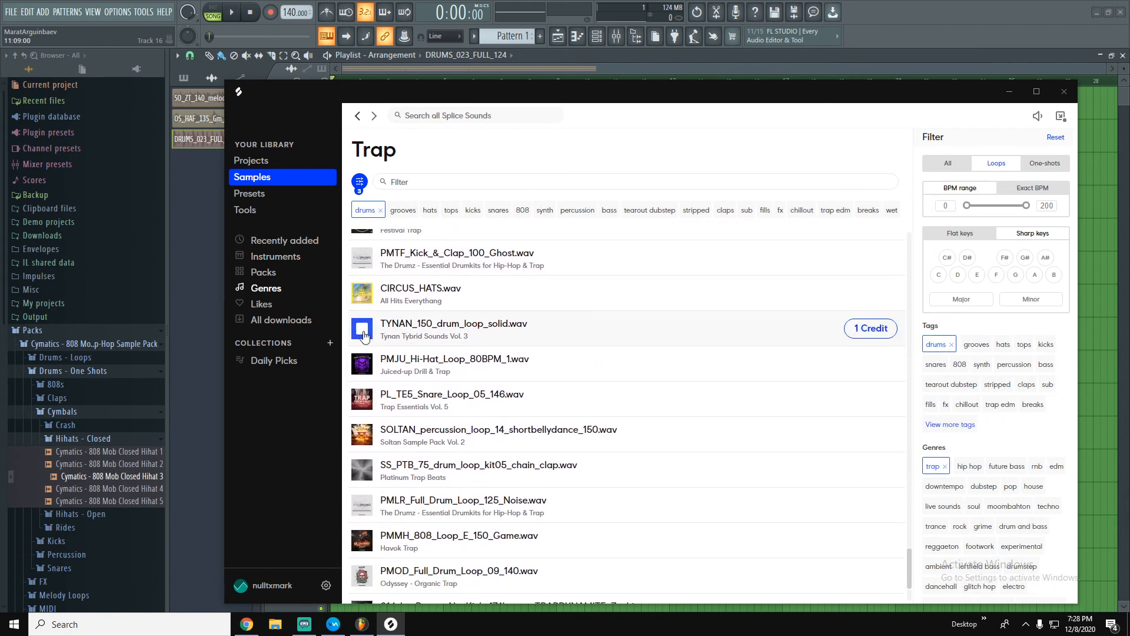
{"action": "left_click", "coordinate": [876, 327]}
{"action": "left_click_drag", "start_coordinate": [876, 331], "coordinate": [1092, 271]}
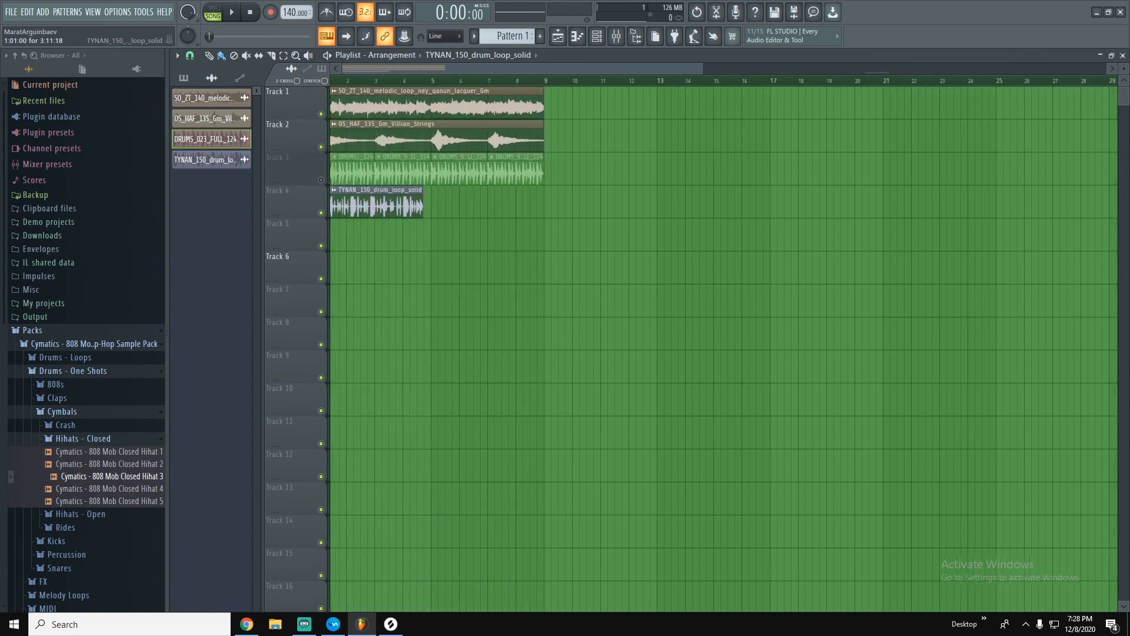
Fit the TYNAN_150_drum_loop_solid clip to the project tempo and place a second copy at bar 5 on Track 4.
{"action": "right_click", "coordinate": [333, 187]}
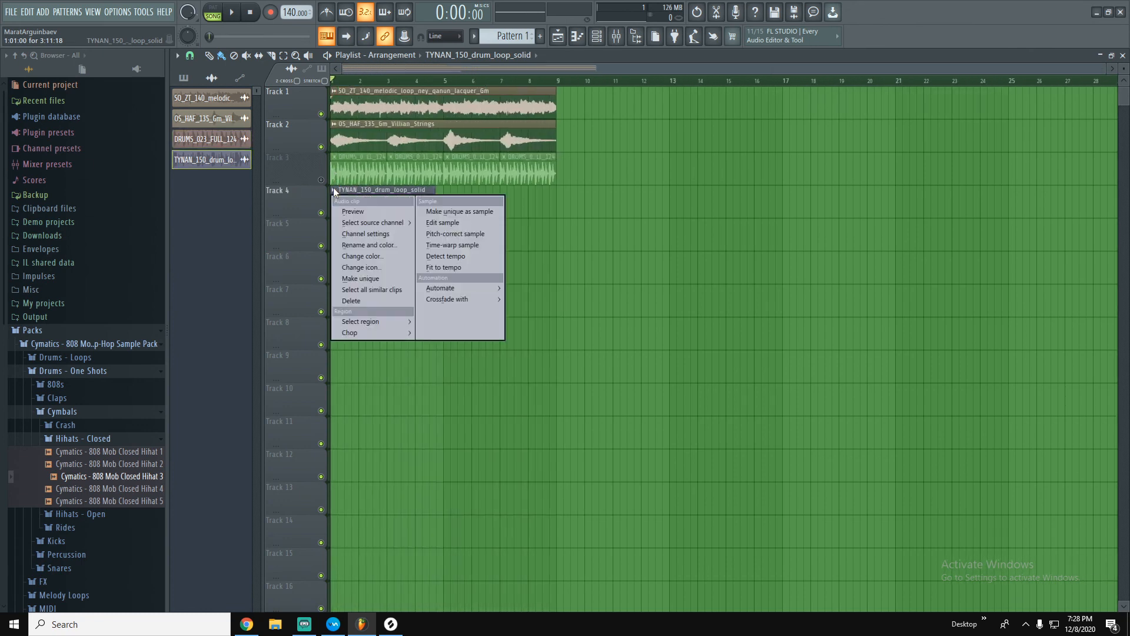
{"action": "left_click", "coordinate": [467, 268]}
{"action": "left_click", "coordinate": [578, 322]}
{"action": "left_click", "coordinate": [446, 222]}
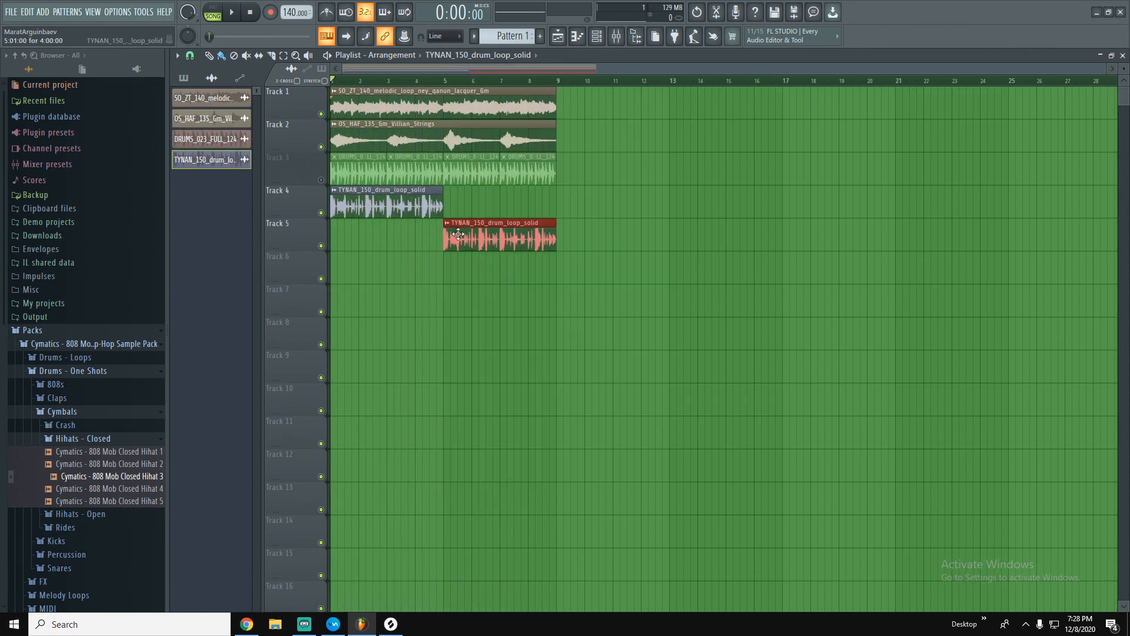
{"action": "left_click_drag", "start_coordinate": [447, 226], "coordinate": [448, 207]}
Route the TYNAN_150_drum_loop_solid channel to free mixer track 8 and lower its channel volume to 40%.
{"action": "double_click", "coordinate": [435, 206]}
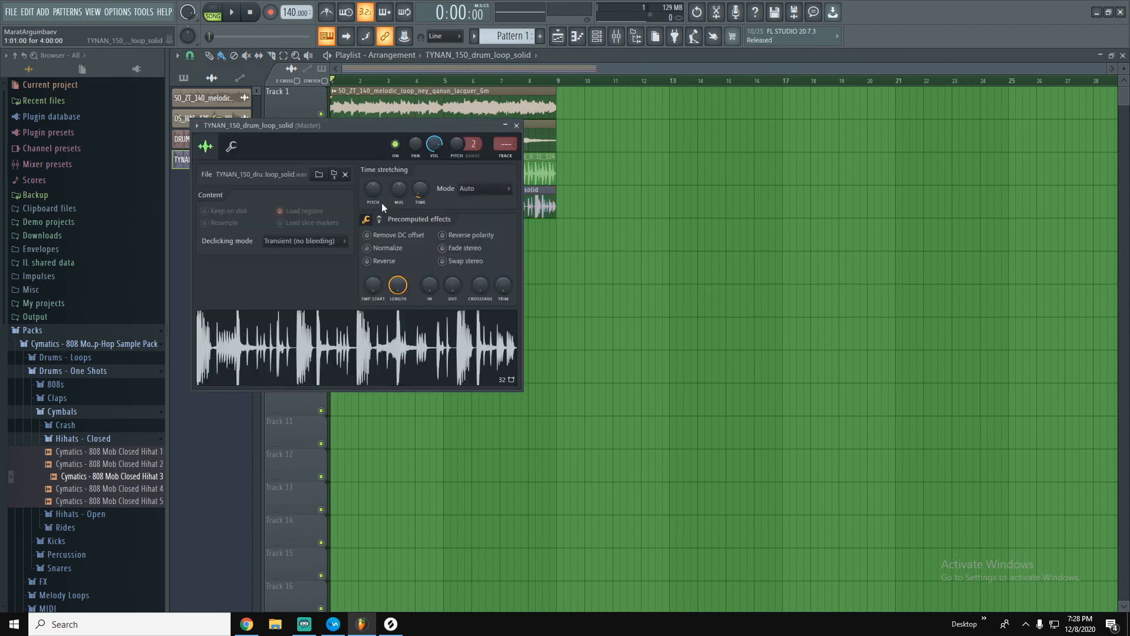
{"action": "left_click", "coordinate": [197, 125]}
{"action": "left_click", "coordinate": [383, 164]}
{"action": "left_click_drag", "start_coordinate": [434, 144], "coordinate": [434, 162]}
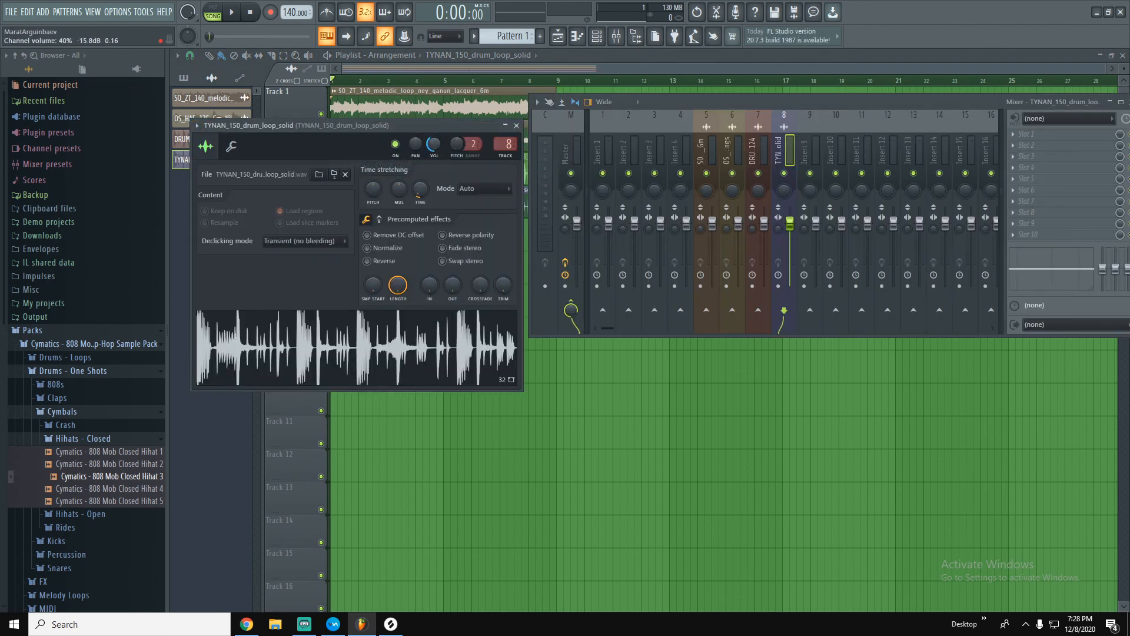
Play back the arrangement to check how the TYNAN drum loop fits with the melody and strings.
{"action": "left_click", "coordinate": [367, 79]}
{"action": "left_click", "coordinate": [233, 12]}
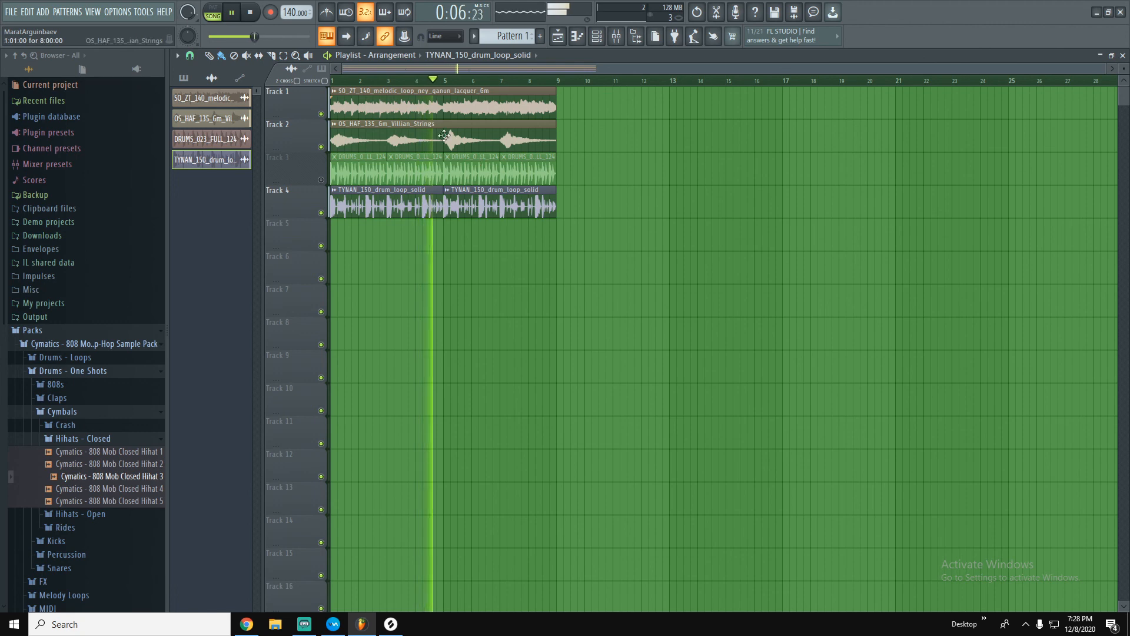
{"action": "left_click", "coordinate": [231, 14]}
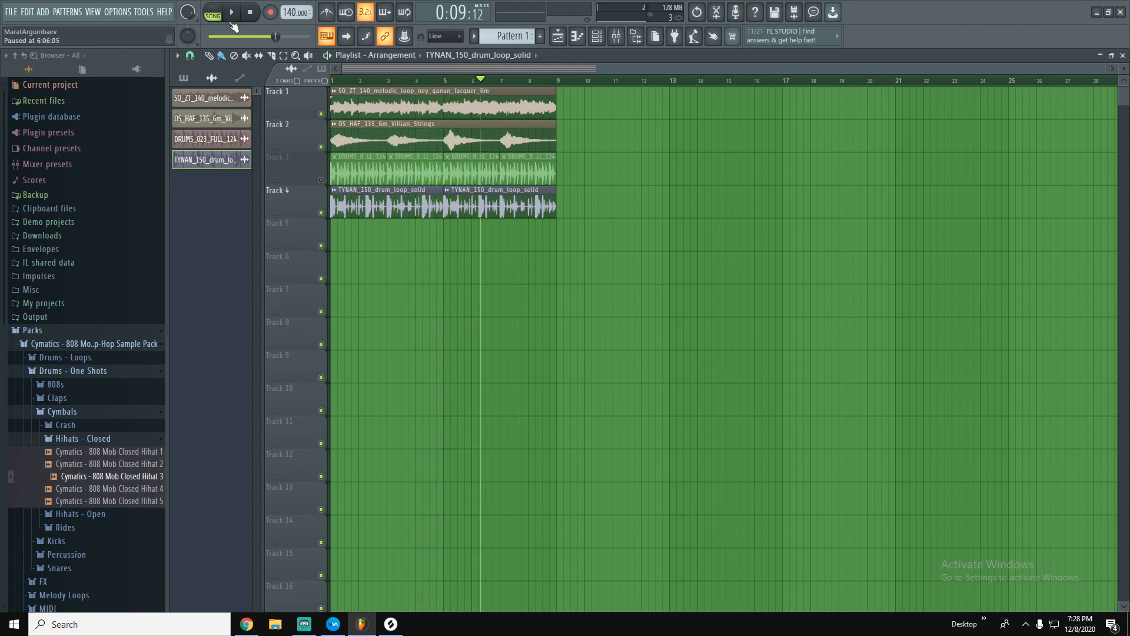
Duplicate all clips of the eight-bar arrangement to start at bar 9 and unmute Track 3.
{"action": "key", "text": "ctrl+a"}
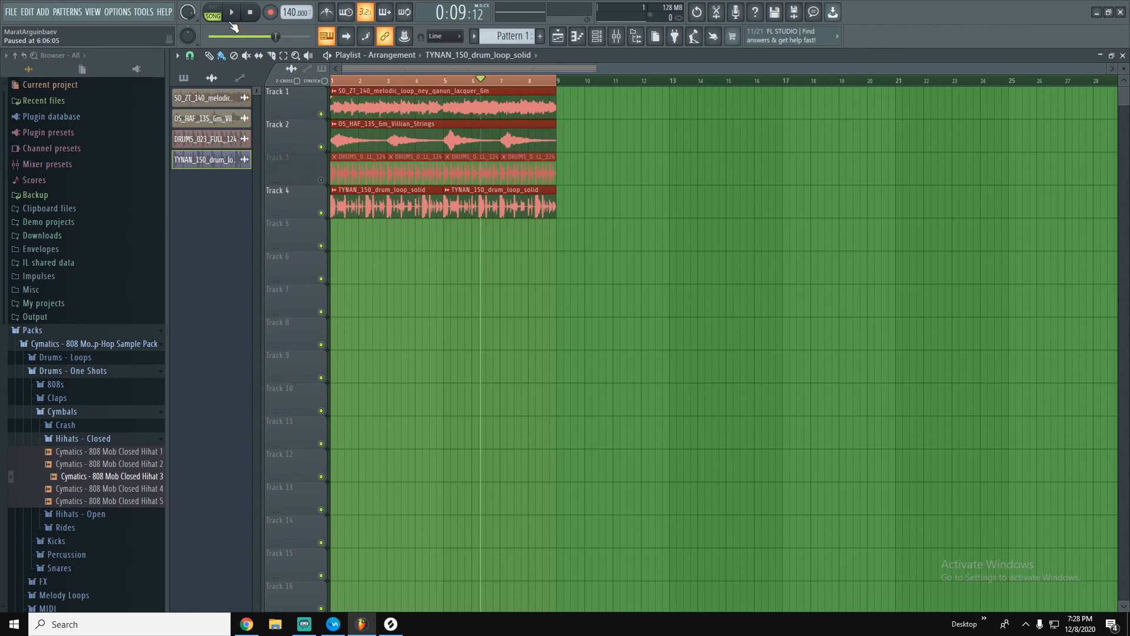
{"action": "key", "text": "ctrl+b"}
{"action": "left_click", "coordinate": [321, 180]}
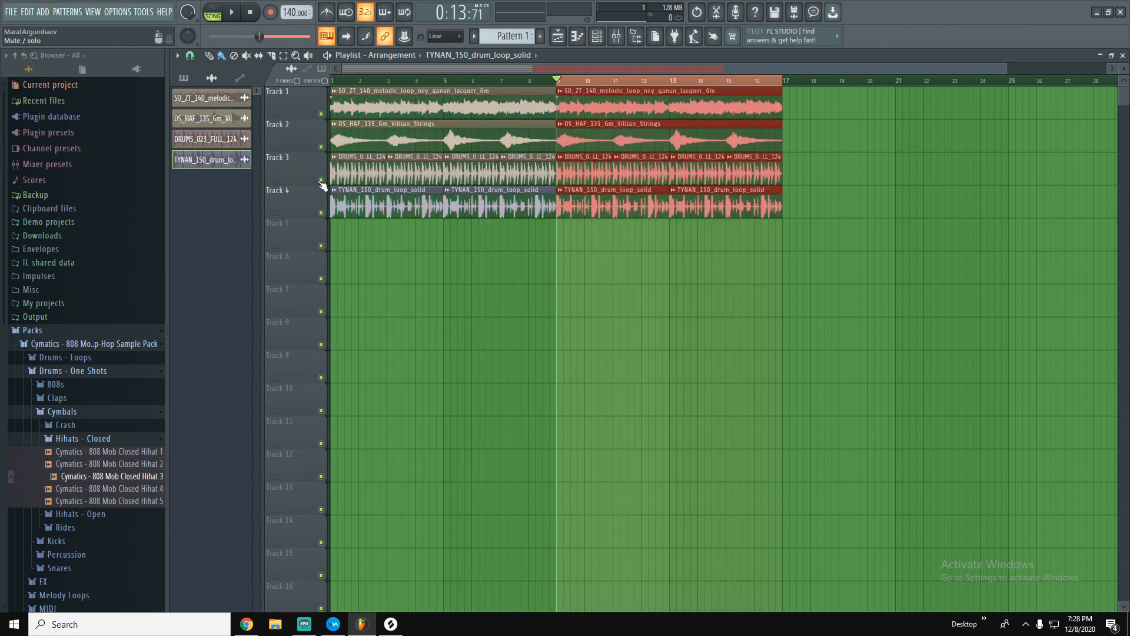
Delete the four DRUMS_023_FULL_124 clips in bars 1–8 on Track 3 and the two TYNAN clips in bars 9–16 on Track 4.
{"action": "right_click", "coordinate": [360, 171]}
{"action": "right_click", "coordinate": [415, 171]}
{"action": "right_click", "coordinate": [471, 170]}
{"action": "right_click", "coordinate": [504, 171]}
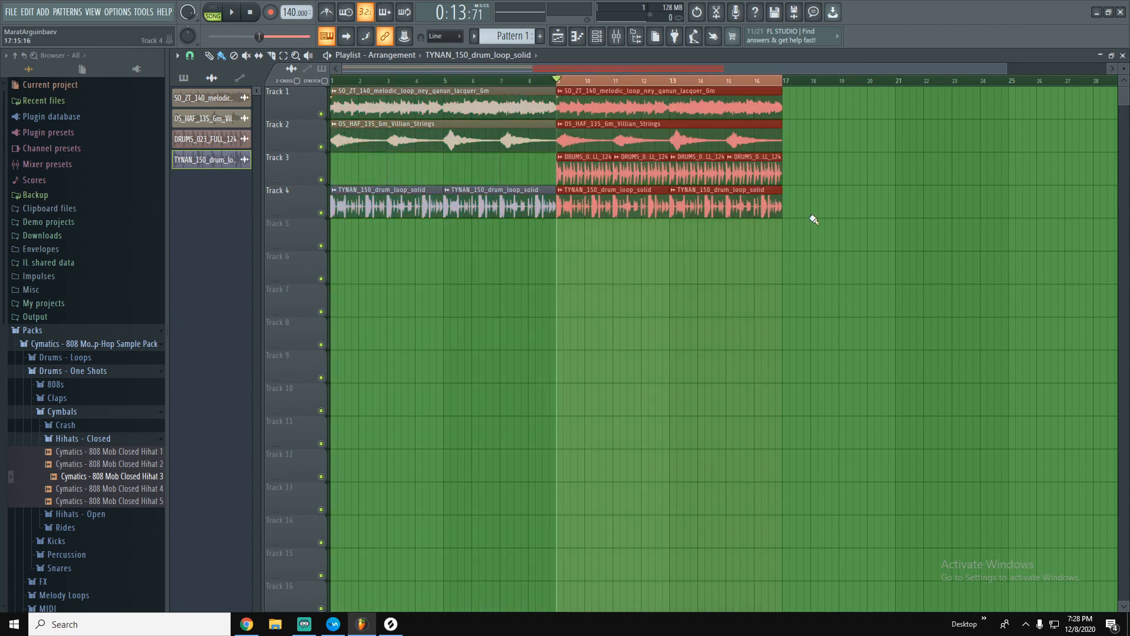
{"action": "right_click", "coordinate": [730, 210]}
{"action": "right_click", "coordinate": [618, 210]}
Play back the transition from the TYNAN loop into the DRUMS_023_FULL_124 loop around bar 9.
{"action": "left_click", "coordinate": [540, 78]}
{"action": "double_click", "coordinate": [543, 79]}
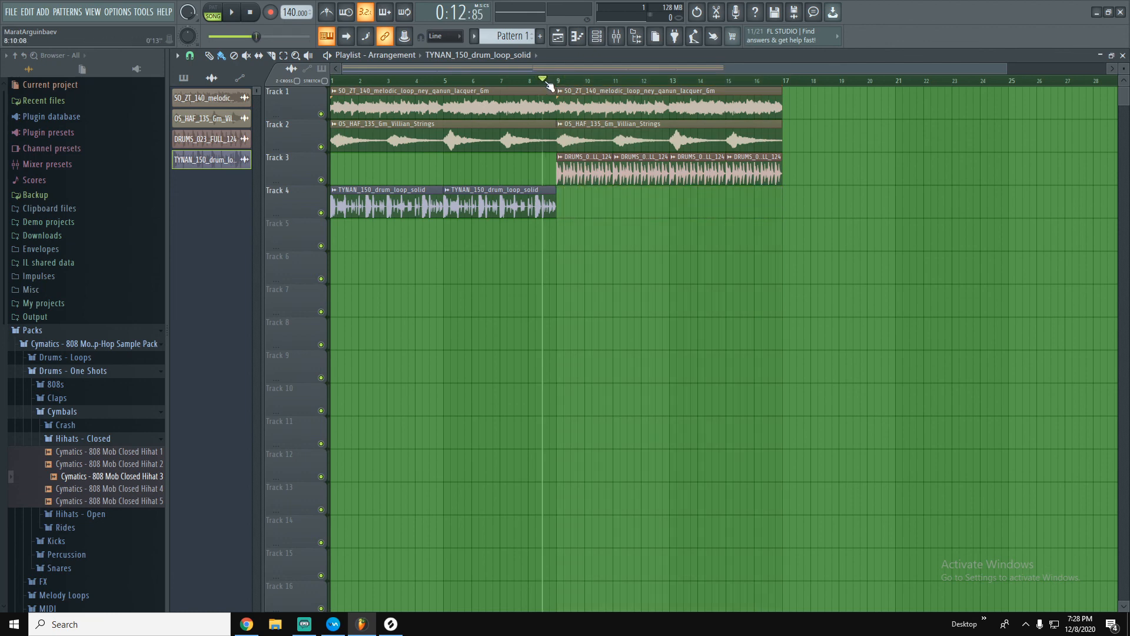
{"action": "key", "text": "space"}
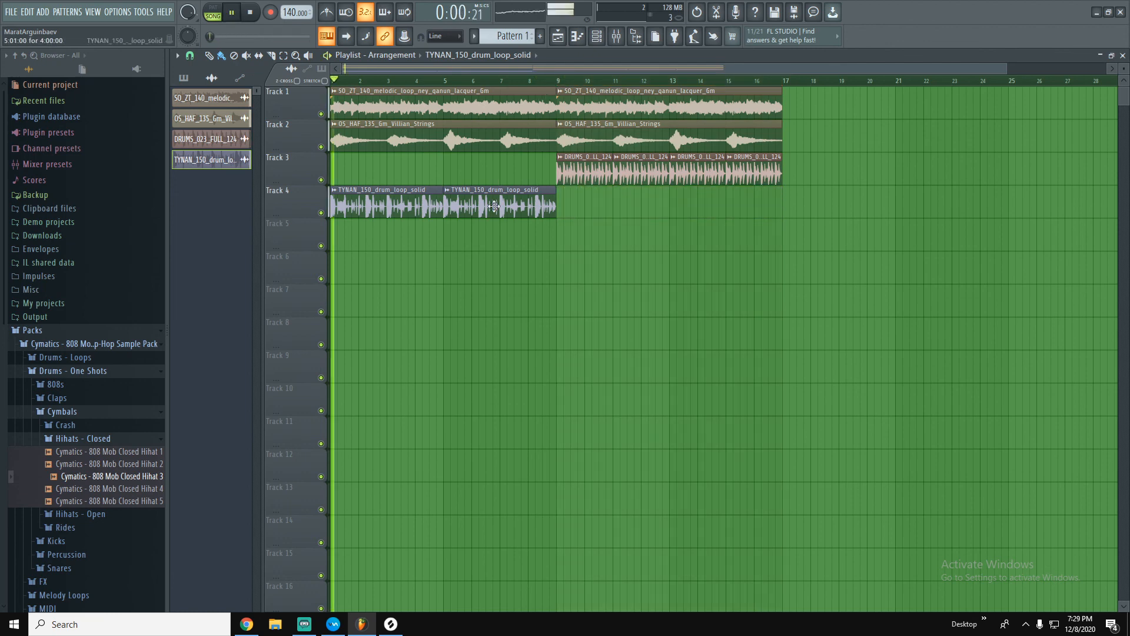
Replace the four DRUMS_023_FULL_124 clips from bar 9 on Track 3 with TYNAN_150_drum_loop_solid clips on Track 4, and stop playback.
{"action": "right_click", "coordinate": [583, 175]}
{"action": "right_click", "coordinate": [640, 176]}
{"action": "right_click", "coordinate": [698, 177]}
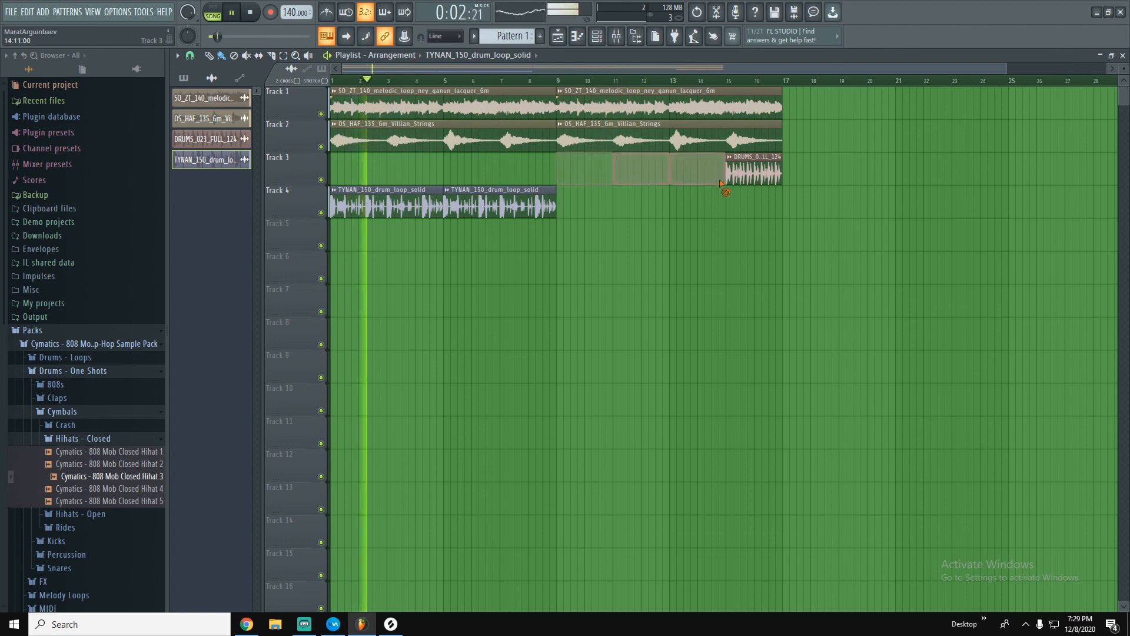
{"action": "right_click", "coordinate": [744, 177]}
{"action": "left_click", "coordinate": [573, 204]}
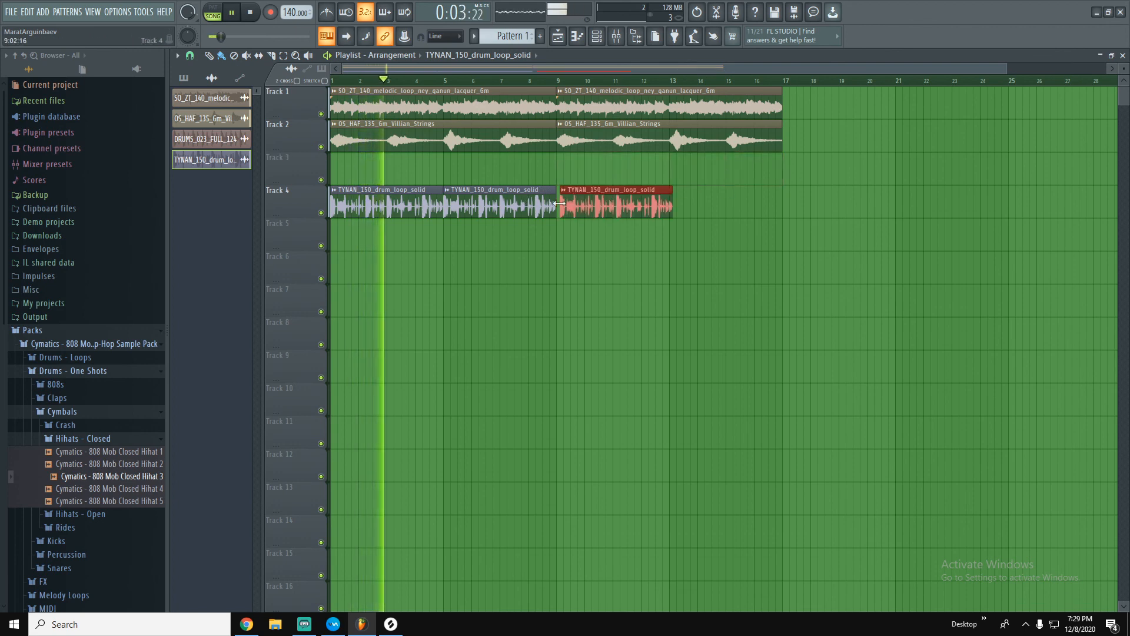
{"action": "left_click", "coordinate": [674, 206]}
{"action": "key", "text": "space"}
Switch to Splice, open the Tynan Tybrid Sounds Vol. 3 pack and filter it to drum loops.
{"action": "left_click", "coordinate": [390, 625]}
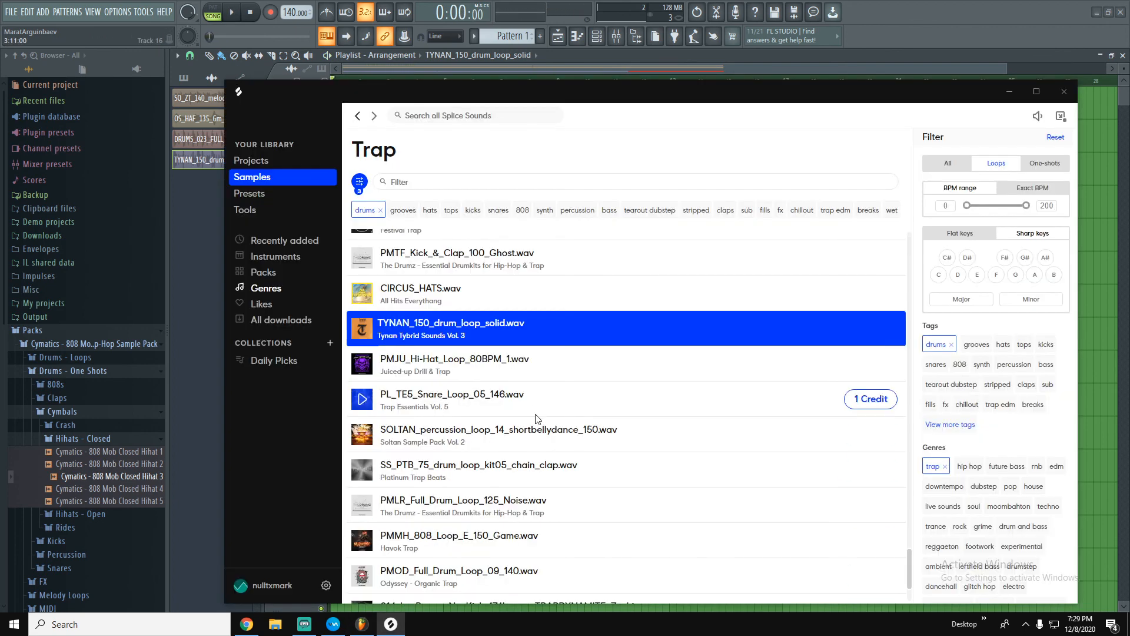
{"action": "left_click", "coordinate": [399, 339]}
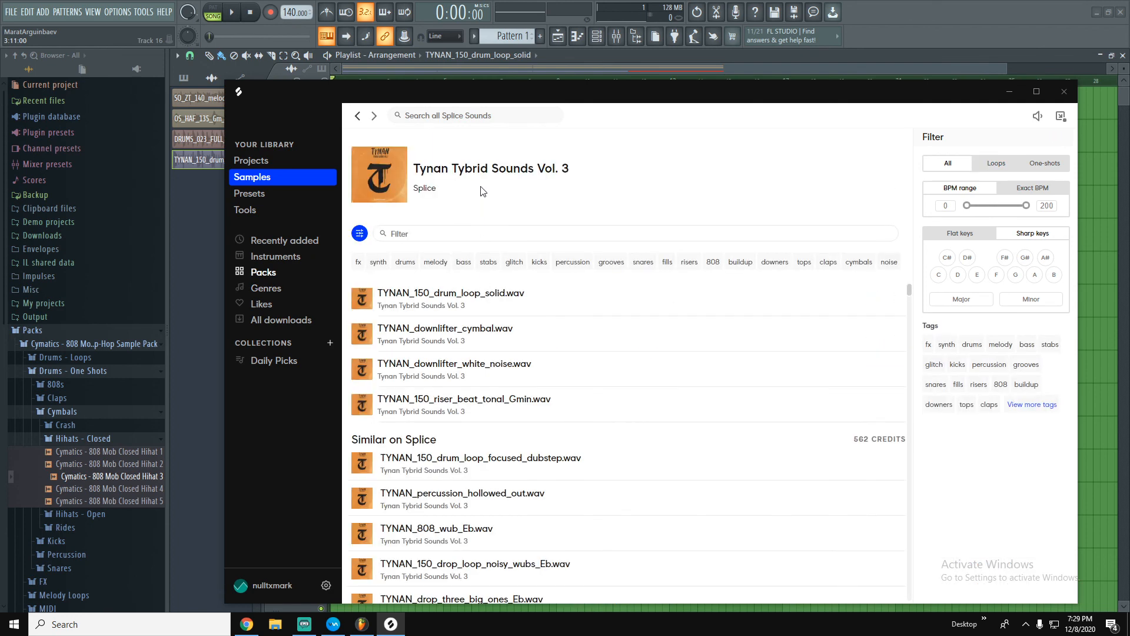
{"action": "left_click", "coordinate": [411, 263]}
{"action": "left_click", "coordinate": [1002, 171]}
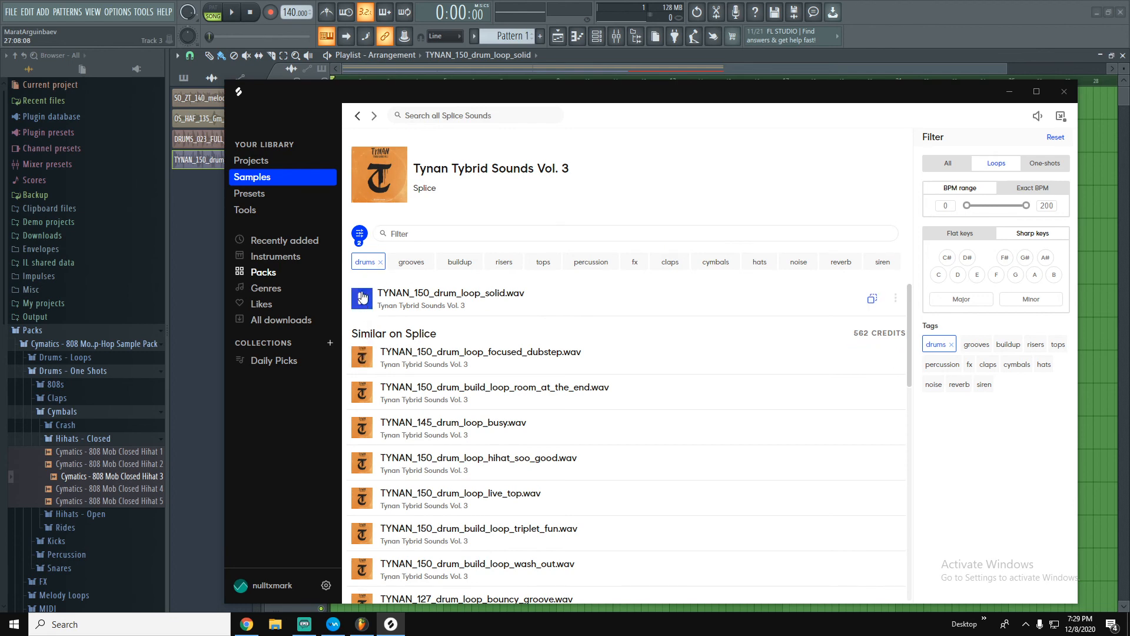
Get TYNAN_150_drum_build_loop_epic from the pack and add it to Track 5 of the FL Studio playlist at bar 9.
{"action": "scroll", "coordinate": [363, 340], "scroll_direction": "down", "scroll_amount": 2}
{"action": "scroll", "coordinate": [361, 353], "scroll_direction": "down", "scroll_amount": 7}
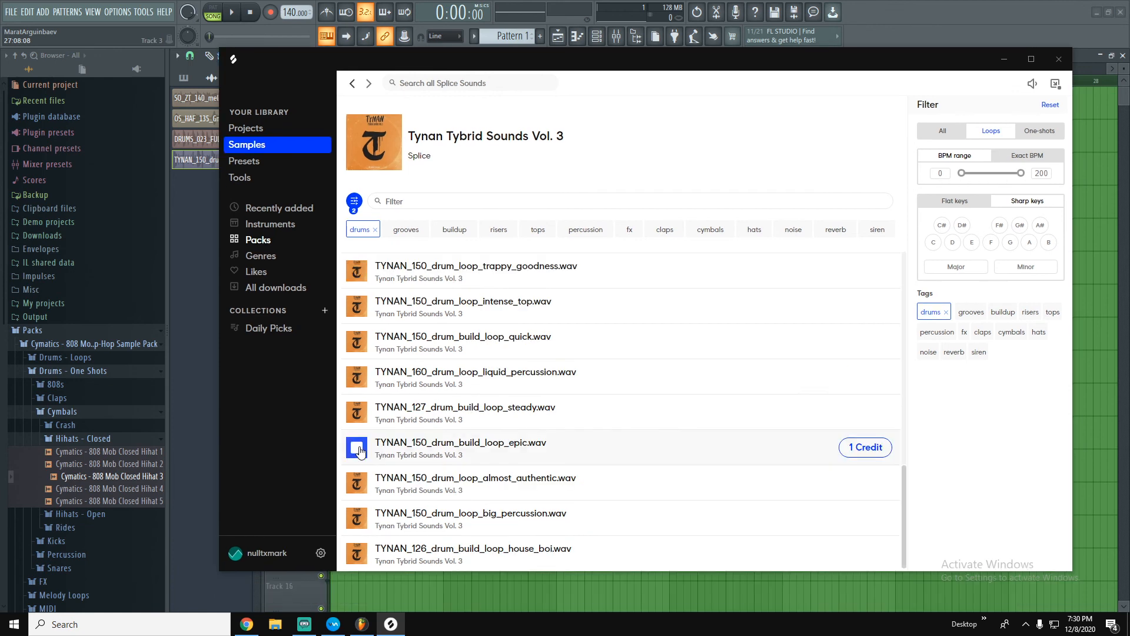
{"action": "left_click", "coordinate": [875, 451]}
{"action": "left_click_drag", "start_coordinate": [868, 449], "coordinate": [472, 241]}
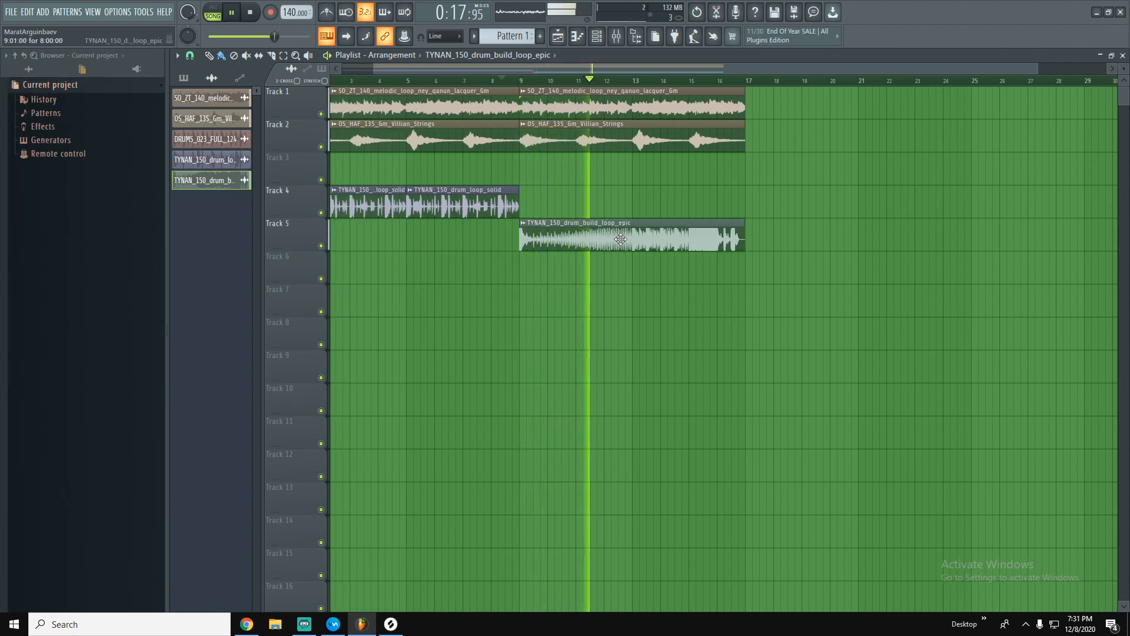
{"action": "double_click", "coordinate": [643, 226]}
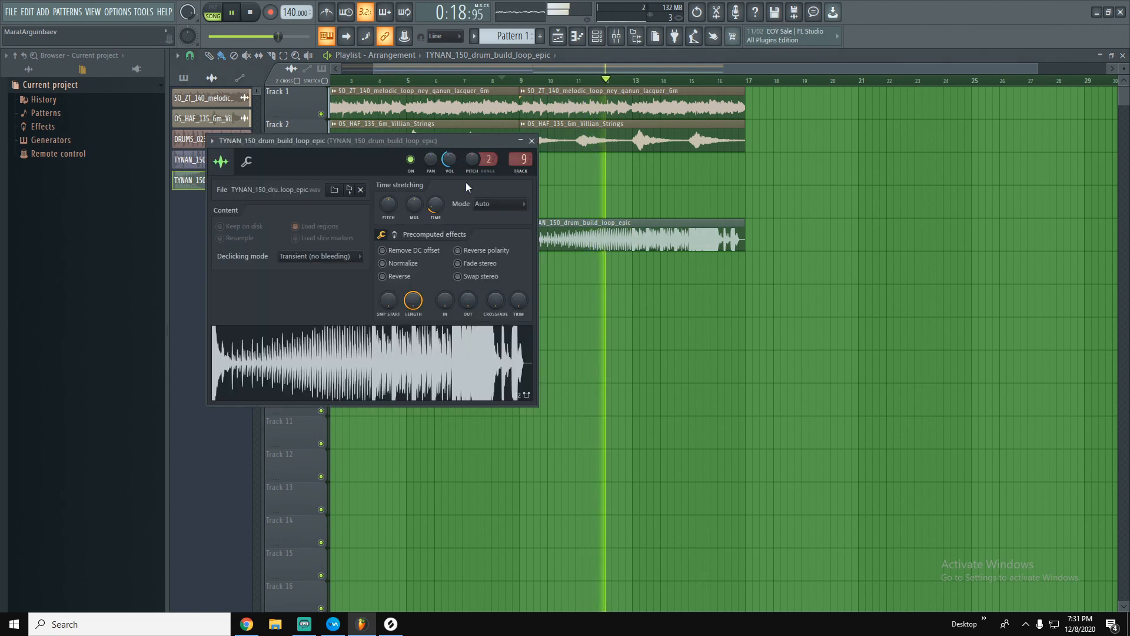
{"action": "left_click", "coordinate": [531, 141]}
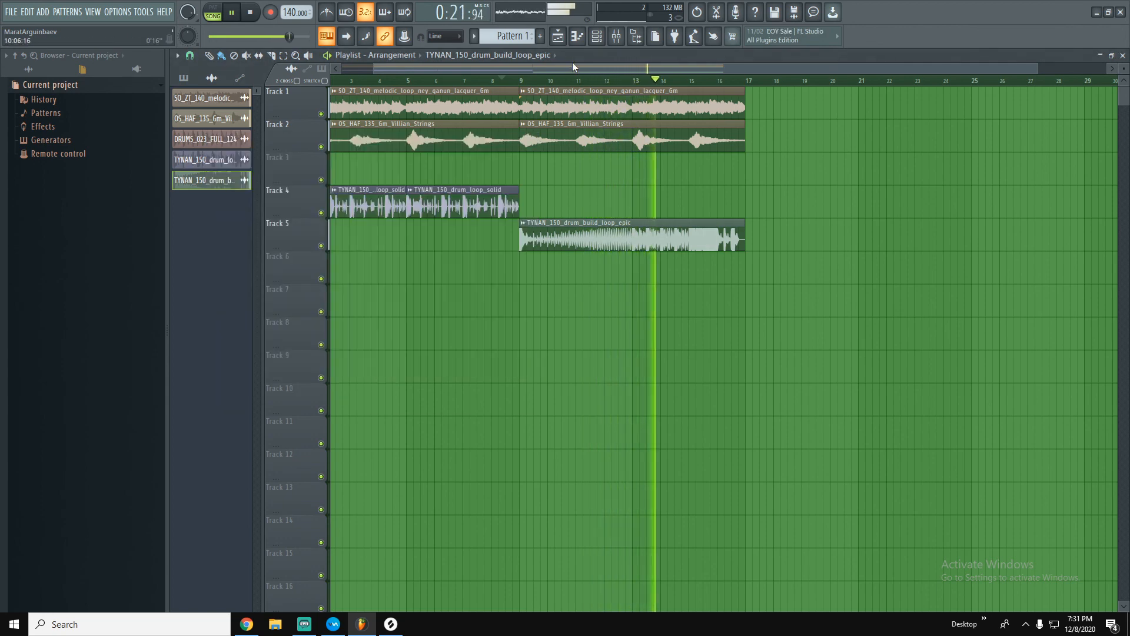
Add the melodic loop on Track 1 and a TYNAN_150_drum_loop_solid clip on Track 3 at bar 17.
{"action": "left_click", "coordinate": [472, 100]}
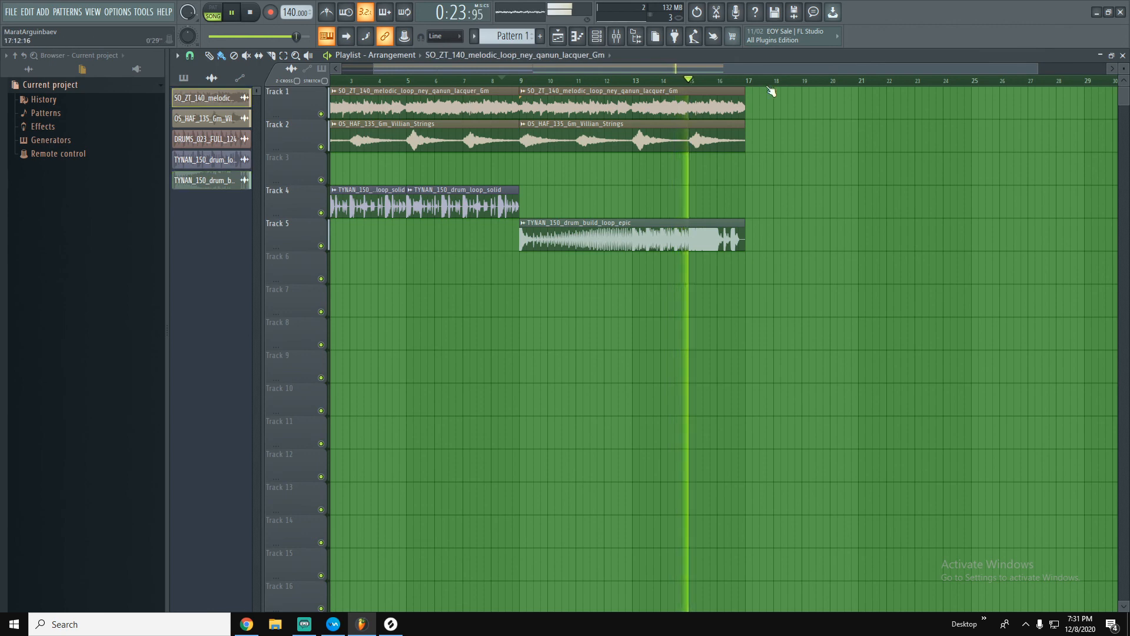
{"action": "left_click", "coordinate": [749, 102]}
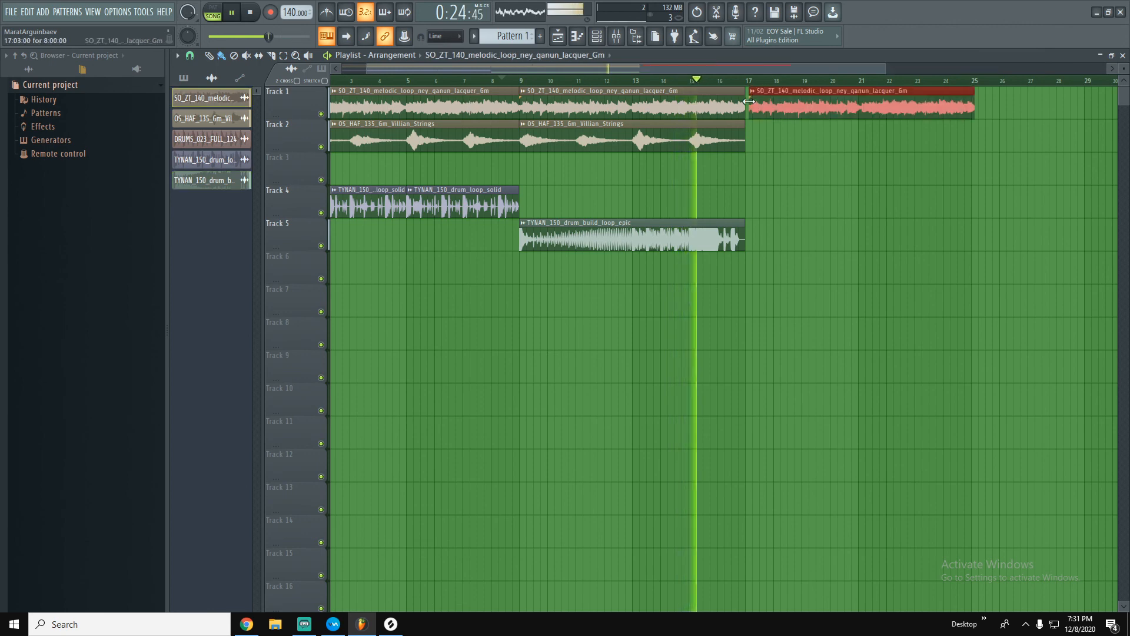
{"action": "left_click", "coordinate": [238, 160]}
{"action": "left_click", "coordinate": [745, 182]}
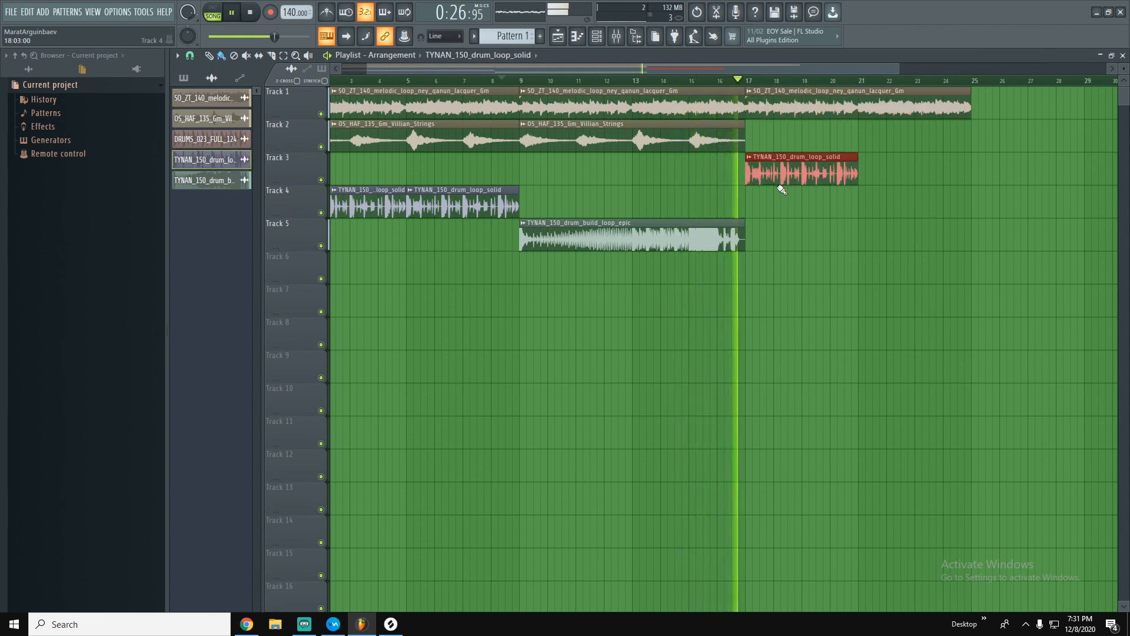
Replace the TYNAN clip at bar 17 on Track 3 with a DRUMS_023_FULL_124 clip.
{"action": "left_click", "coordinate": [236, 180]}
{"action": "left_click", "coordinate": [236, 139]}
{"action": "left_click", "coordinate": [768, 203]}
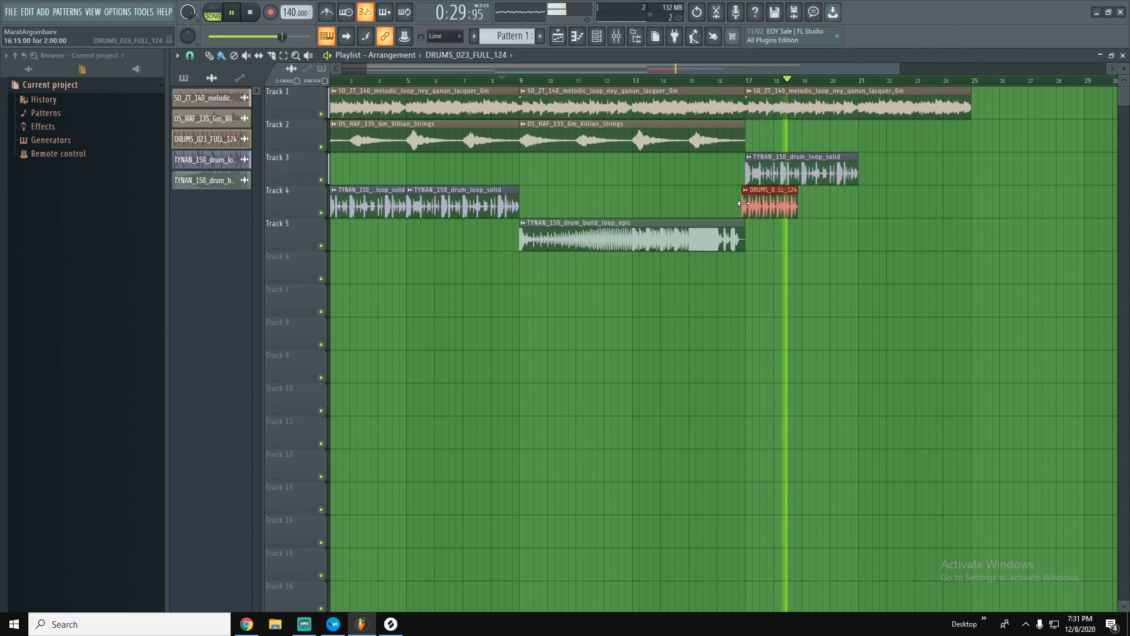
{"action": "key", "text": "space"}
{"action": "right_click", "coordinate": [784, 175]}
{"action": "left_click_drag", "start_coordinate": [769, 200], "coordinate": [773, 167]}
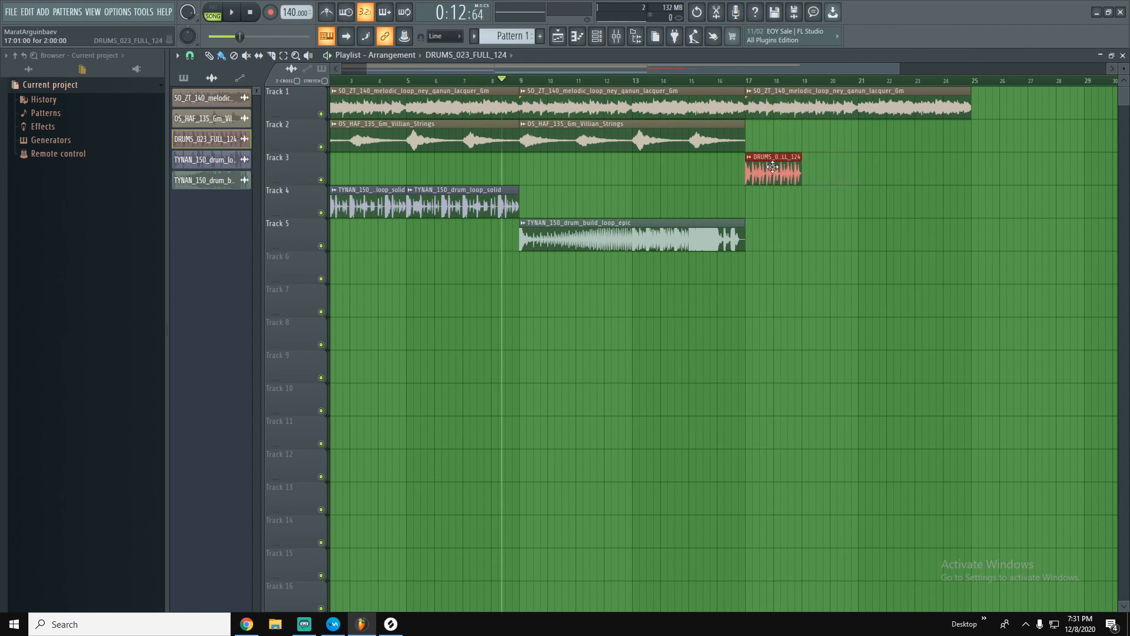
Add three more DRUMS_023_FULL_124 clips on Track 3 at bars 19, 21 and 23.
{"action": "left_click", "coordinate": [806, 199]}
{"action": "left_click_drag", "start_coordinate": [815, 200], "coordinate": [819, 167]}
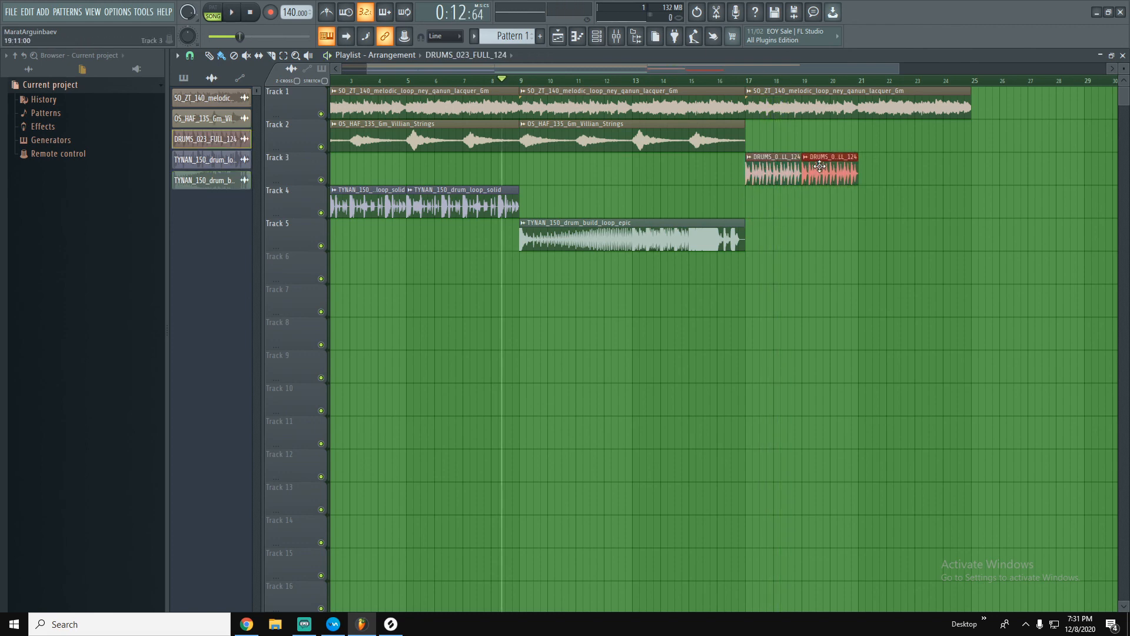
{"action": "left_click", "coordinate": [870, 172]}
{"action": "left_click", "coordinate": [933, 174]}
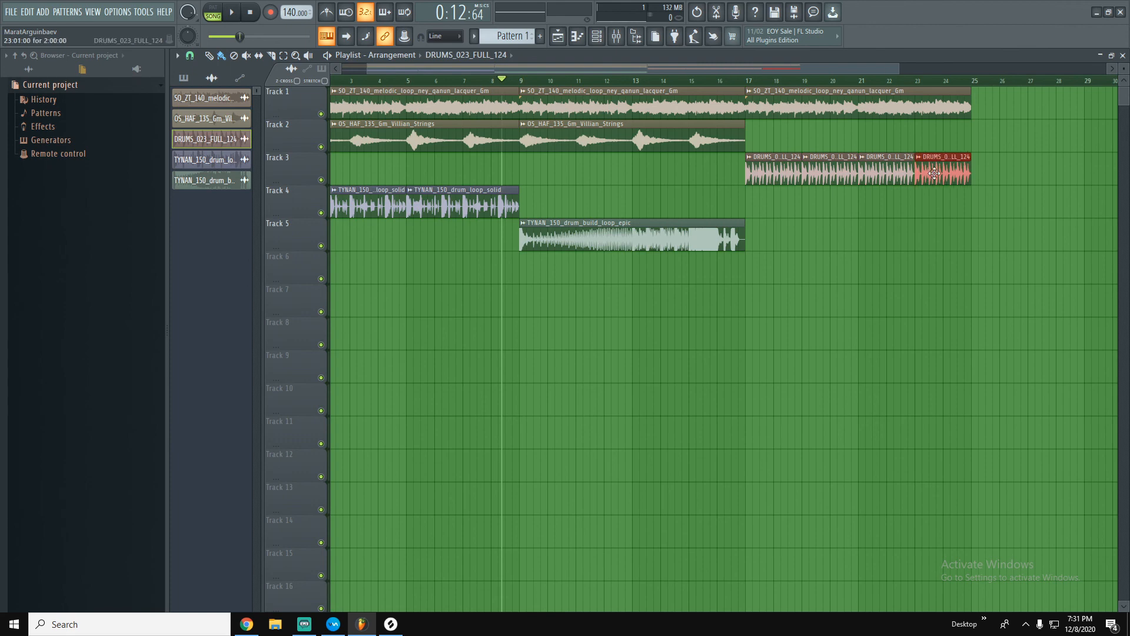
Play back the transition from the drum build loop into the section starting at bar 17.
{"action": "left_click", "coordinate": [714, 79]}
{"action": "key", "text": "space"}
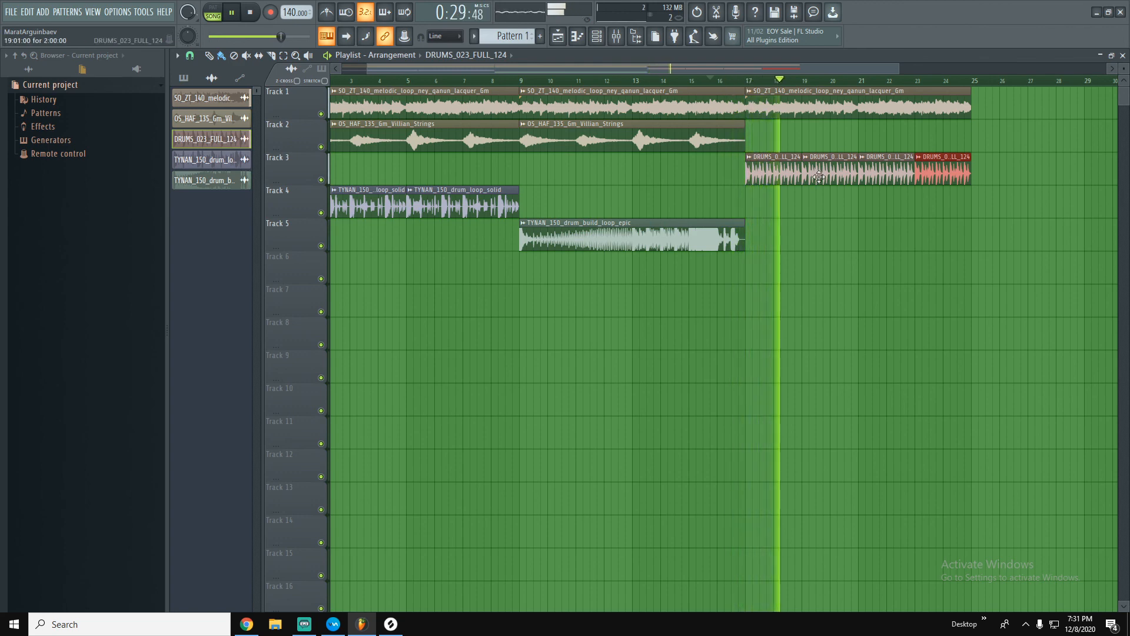
Try adding an OS_HAF_135_Gm_Villian_Strings clip on Track 2 at bar 17.
{"action": "left_click", "coordinate": [720, 121]}
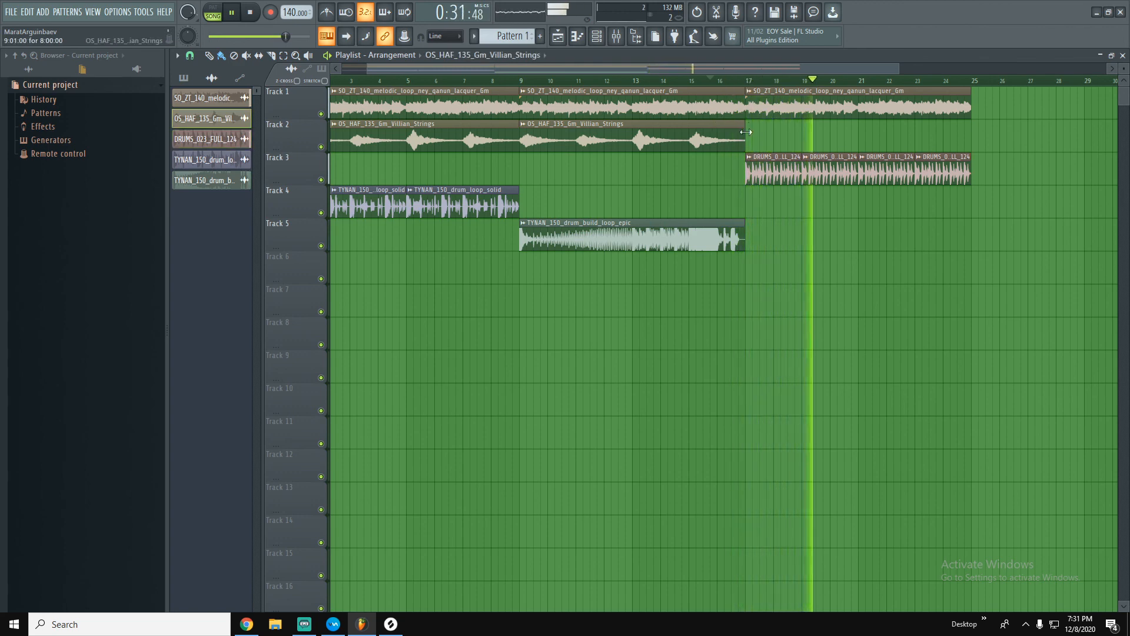
{"action": "left_click", "coordinate": [772, 123]}
{"action": "key", "text": "space"}
{"action": "right_click", "coordinate": [776, 120]}
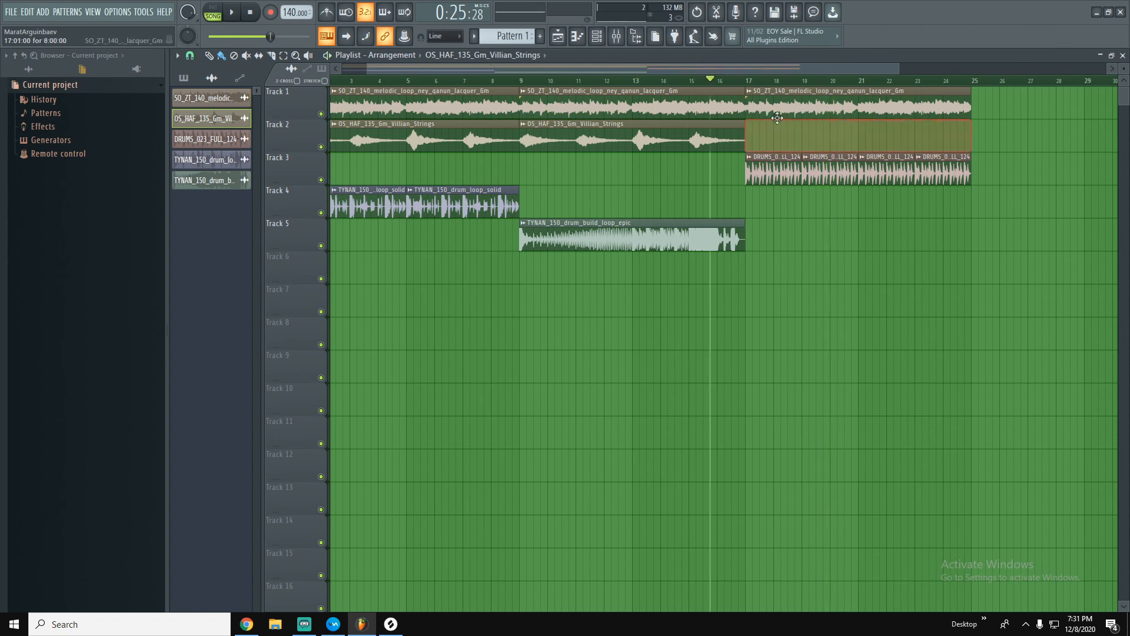
{"action": "left_click_drag", "start_coordinate": [712, 82], "coordinate": [732, 82]}
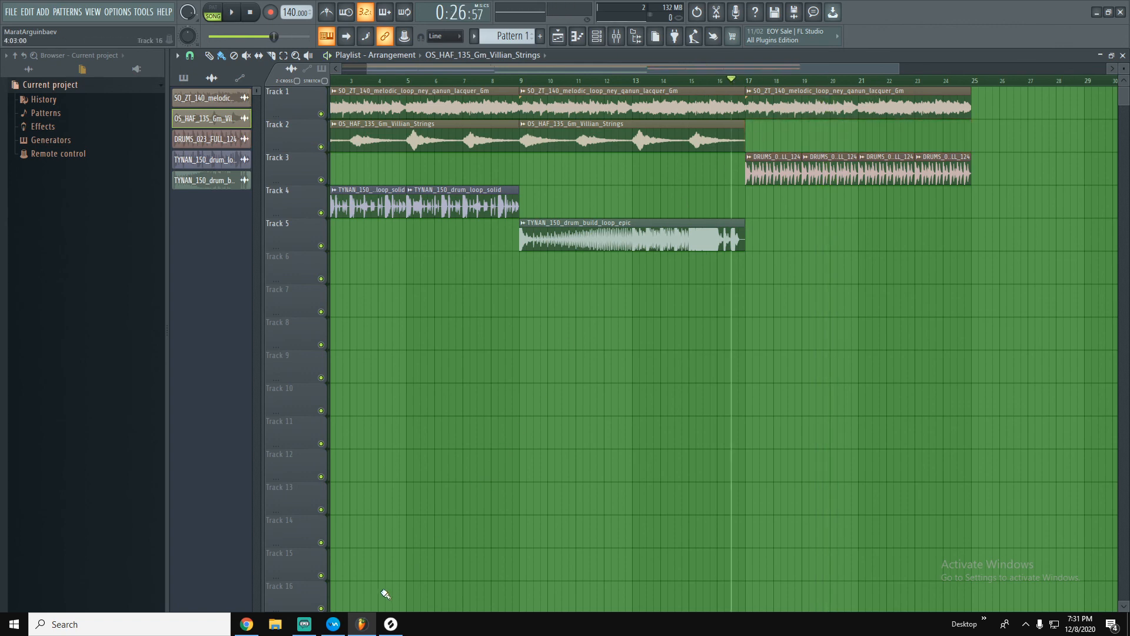
Switch to Splice and filter the Keys instrument samples to the key of G minor.
{"action": "left_click", "coordinate": [386, 624]}
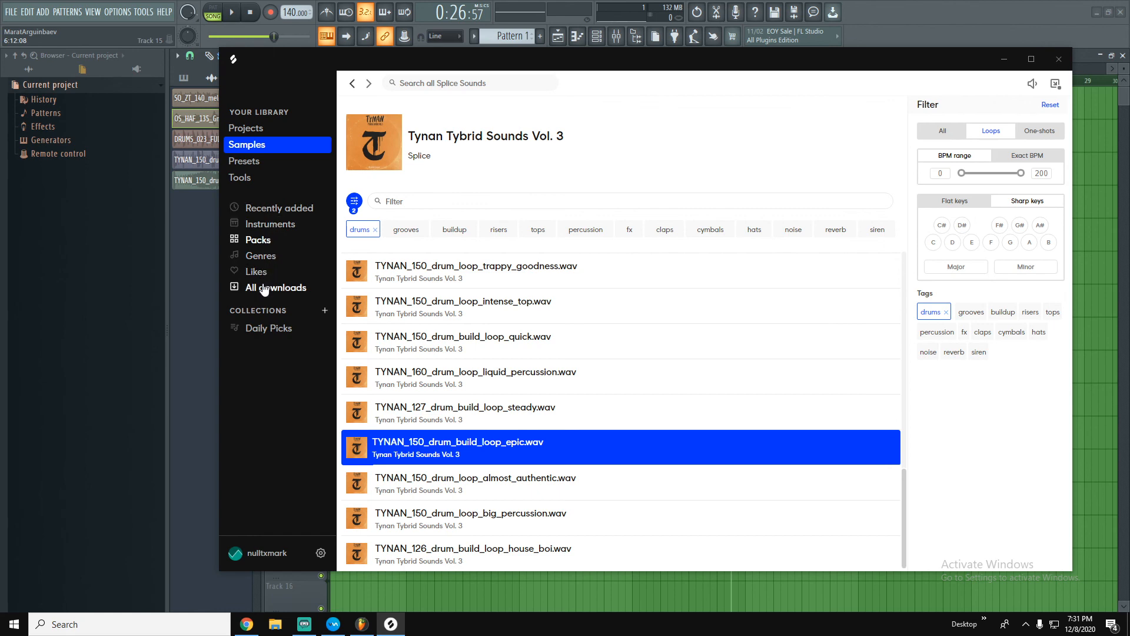
{"action": "left_click", "coordinate": [266, 226]}
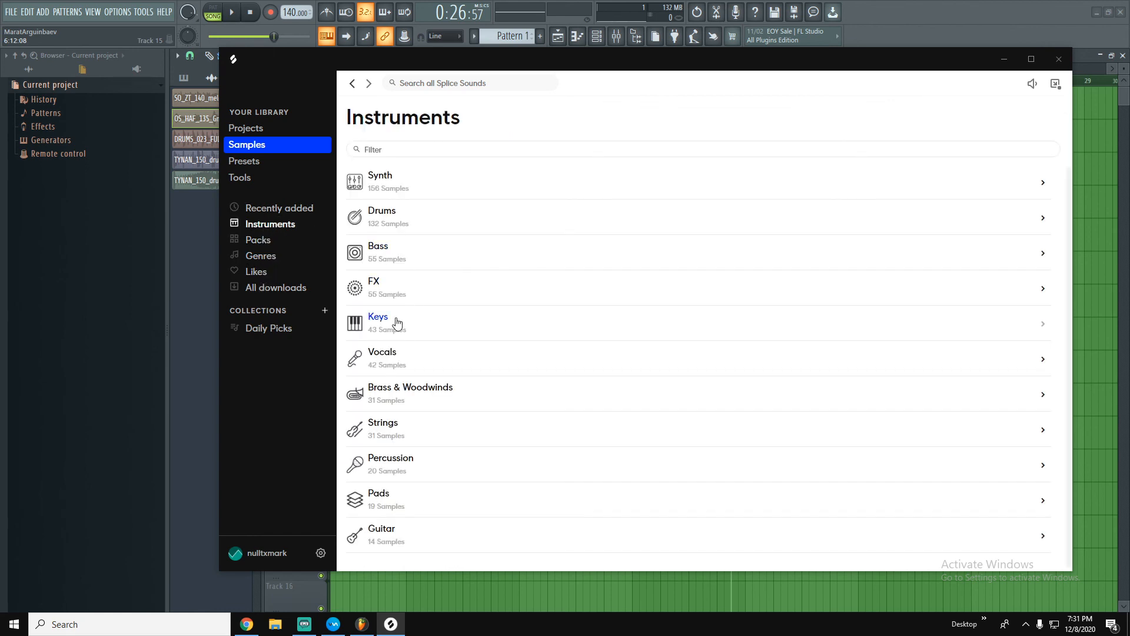
{"action": "left_click", "coordinate": [397, 322]}
{"action": "left_click", "coordinate": [1017, 244]}
{"action": "left_click", "coordinate": [1026, 266]}
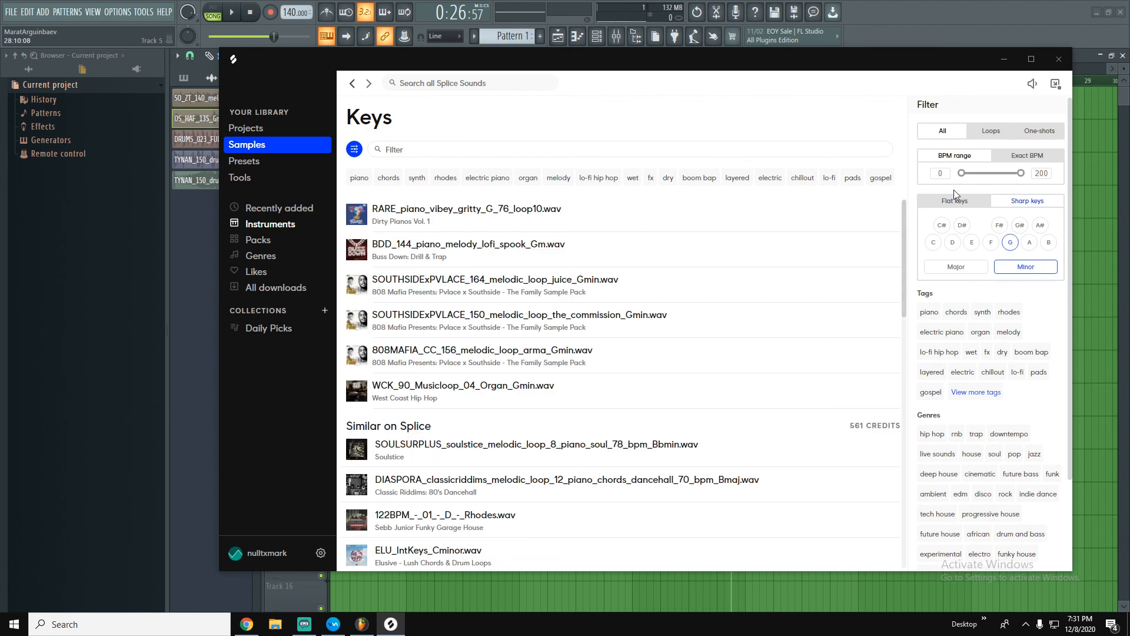
Limit the Keys samples to a BPM range of 103 to 162.
{"action": "left_click_drag", "start_coordinate": [918, 59], "coordinate": [835, 99]}
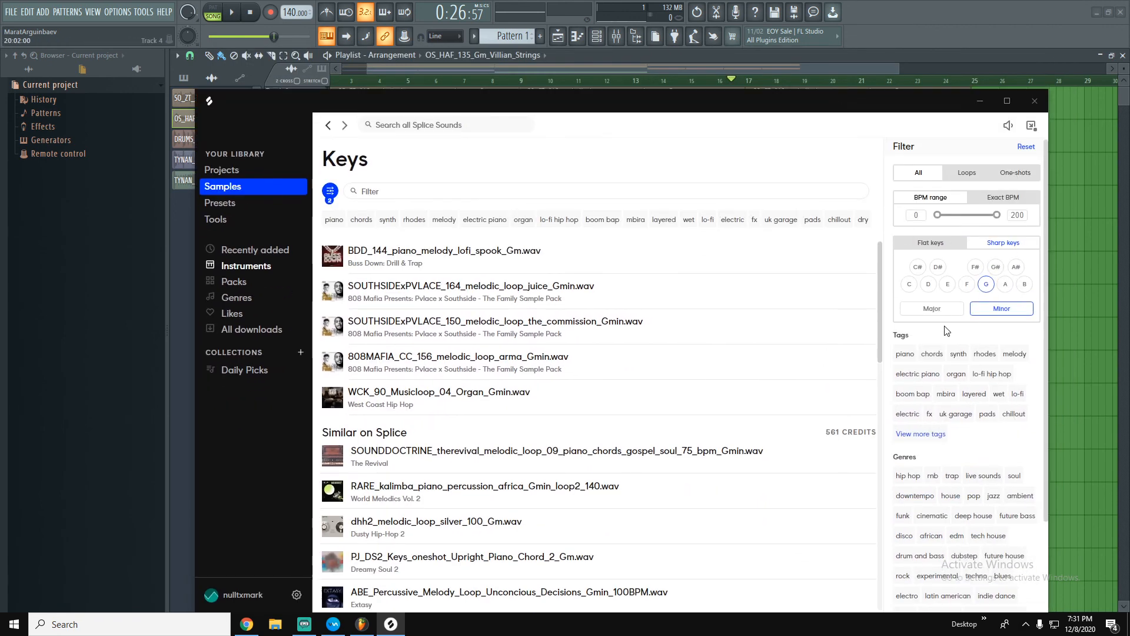
{"action": "left_click_drag", "start_coordinate": [937, 215], "coordinate": [945, 215]}
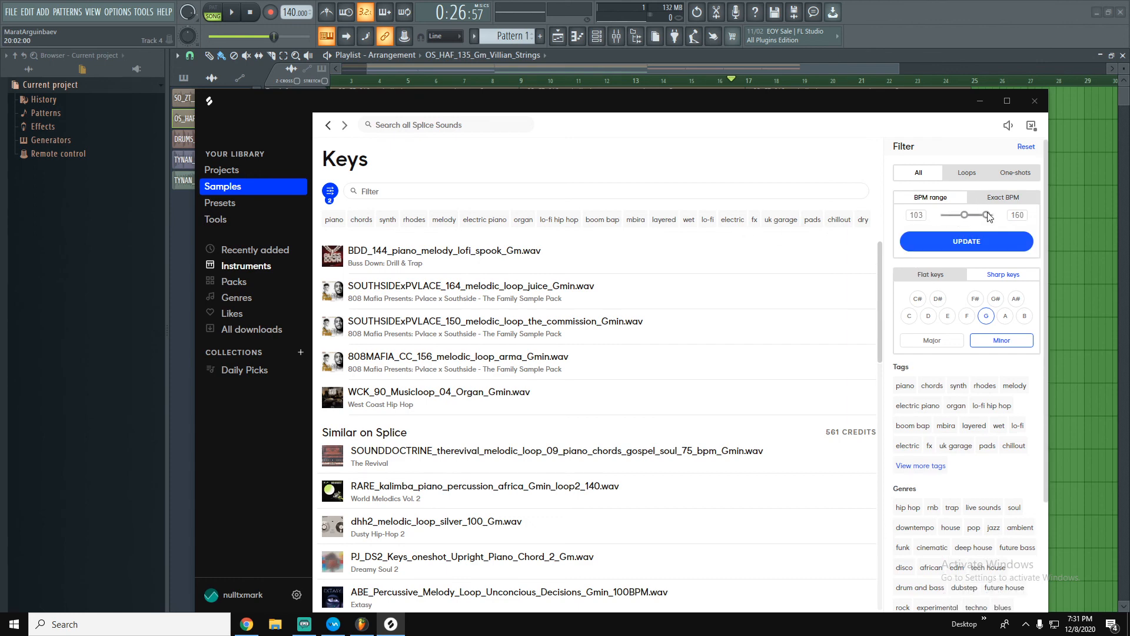
{"action": "left_click", "coordinate": [945, 237]}
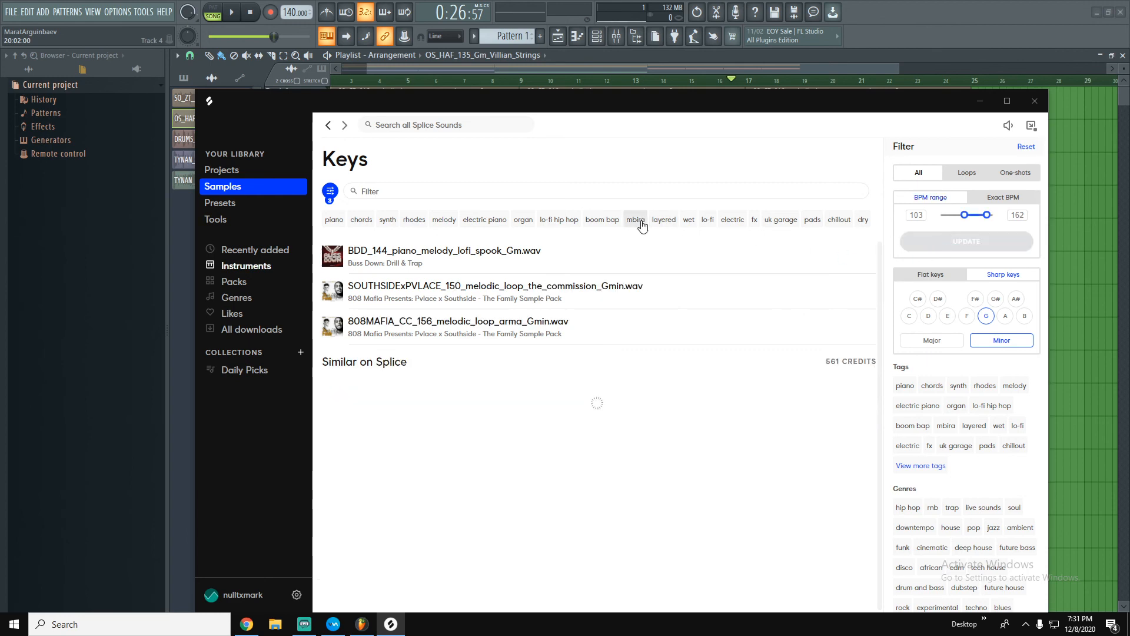
Import OS_HAF_120_Gm_Wrist_Piano_Chords.wav into the FL Studio playlist at a tempo of 120 BPM and place it at bar 1 on Track 7.
{"action": "scroll", "coordinate": [332, 358], "scroll_direction": "down", "scroll_amount": 3}
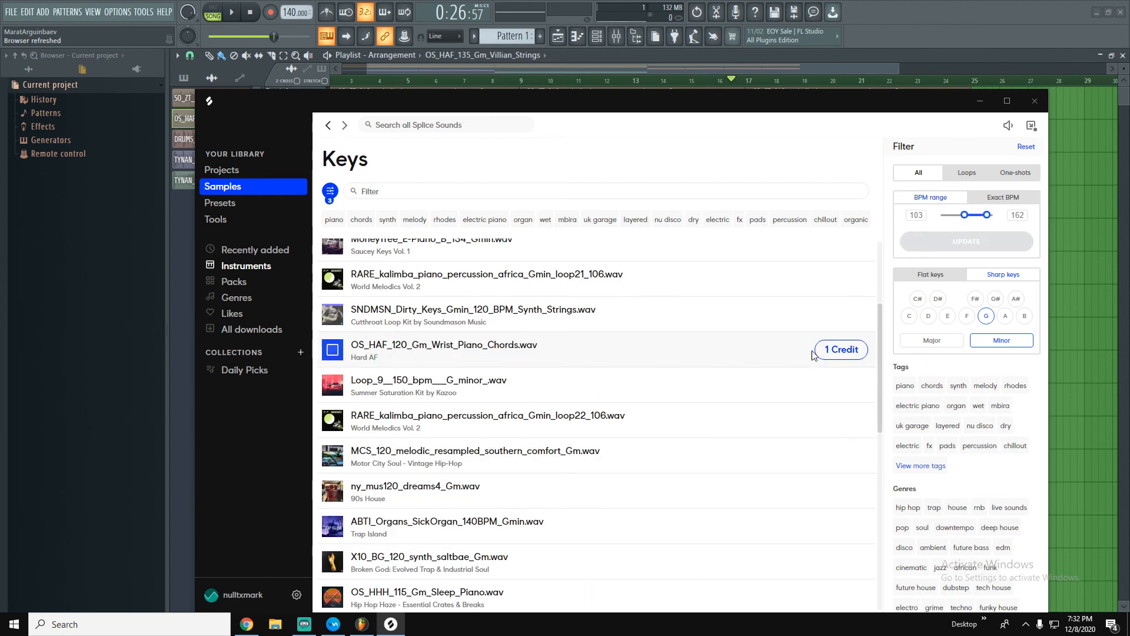
{"action": "left_click_drag", "start_coordinate": [836, 355], "coordinate": [503, 297]}
{"action": "right_click", "coordinate": [502, 295]}
{"action": "left_click", "coordinate": [605, 366]}
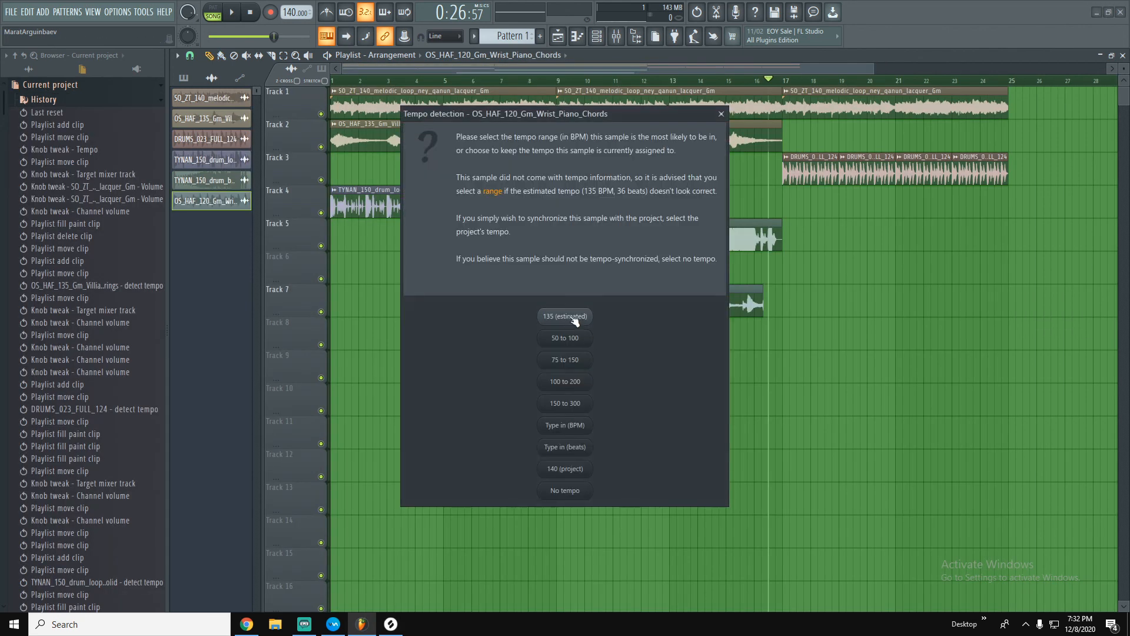
{"action": "left_click", "coordinate": [580, 425]}
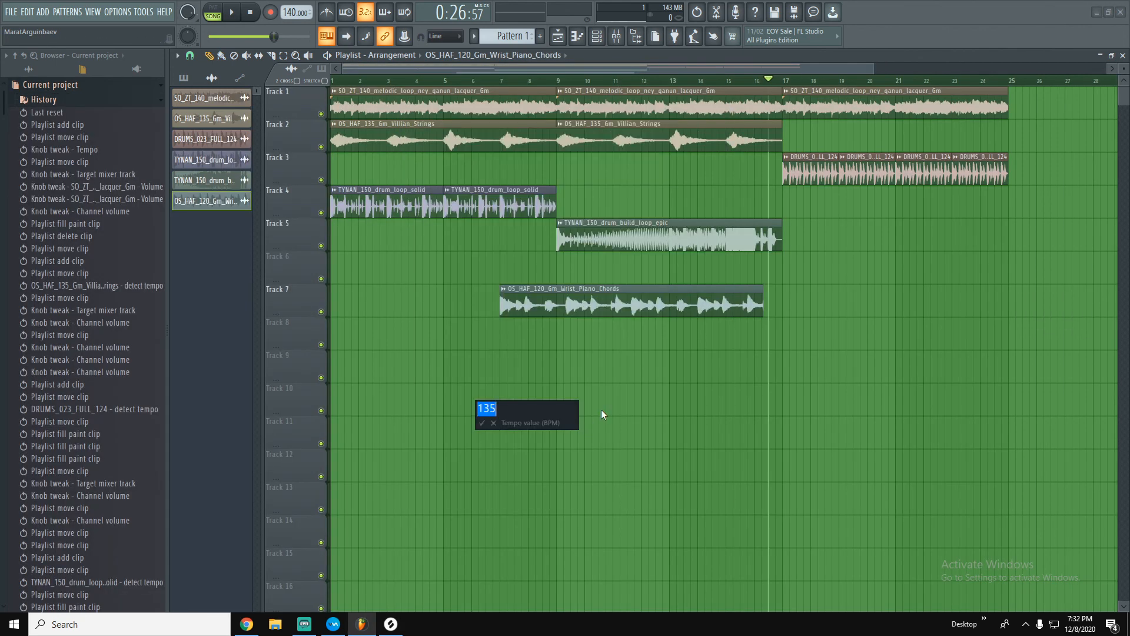
{"action": "type", "text": "120"}
{"action": "left_click_drag", "start_coordinate": [521, 288], "coordinate": [352, 286]}
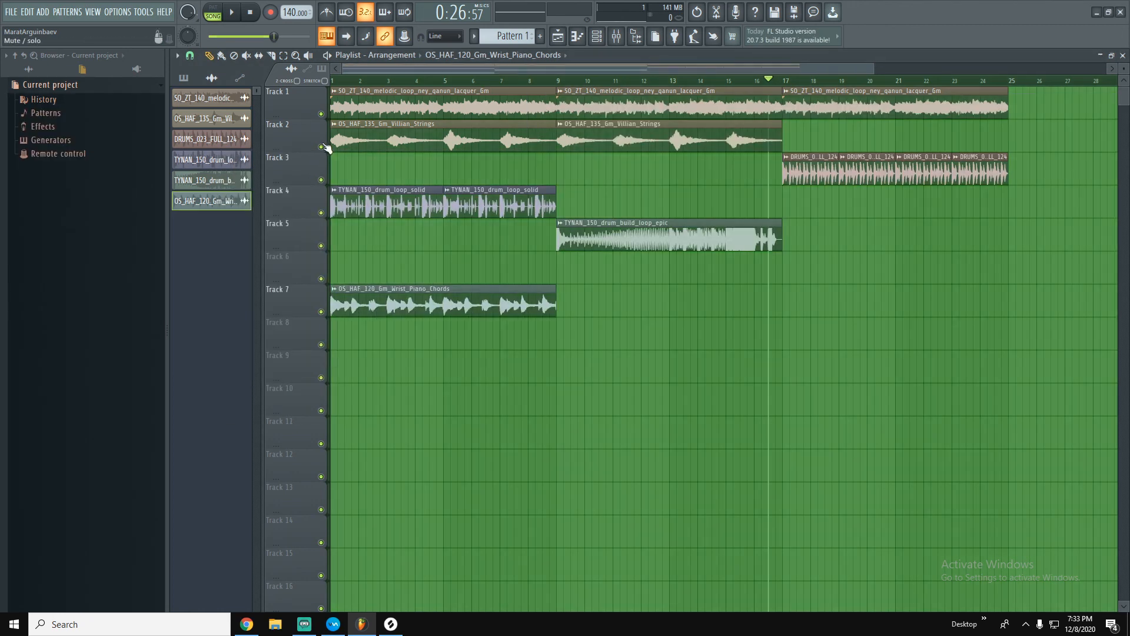
Mute Tracks 1 and 2 and move the piano chords clip to Track 5 at bar 1.
{"action": "left_click", "coordinate": [320, 147]}
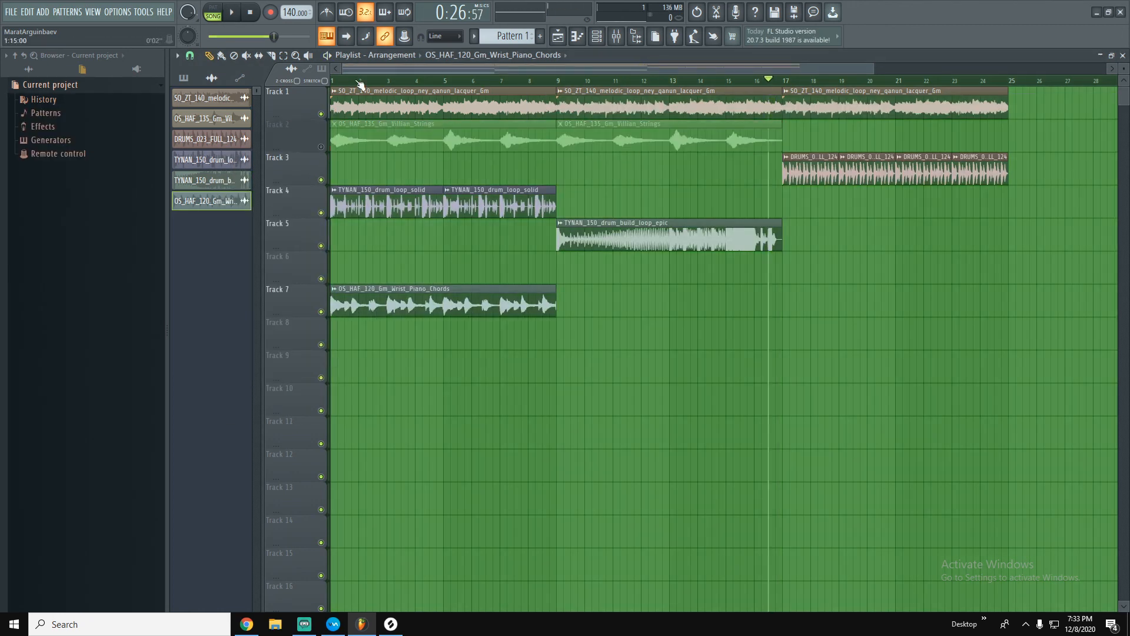
{"action": "left_click", "coordinate": [321, 114]}
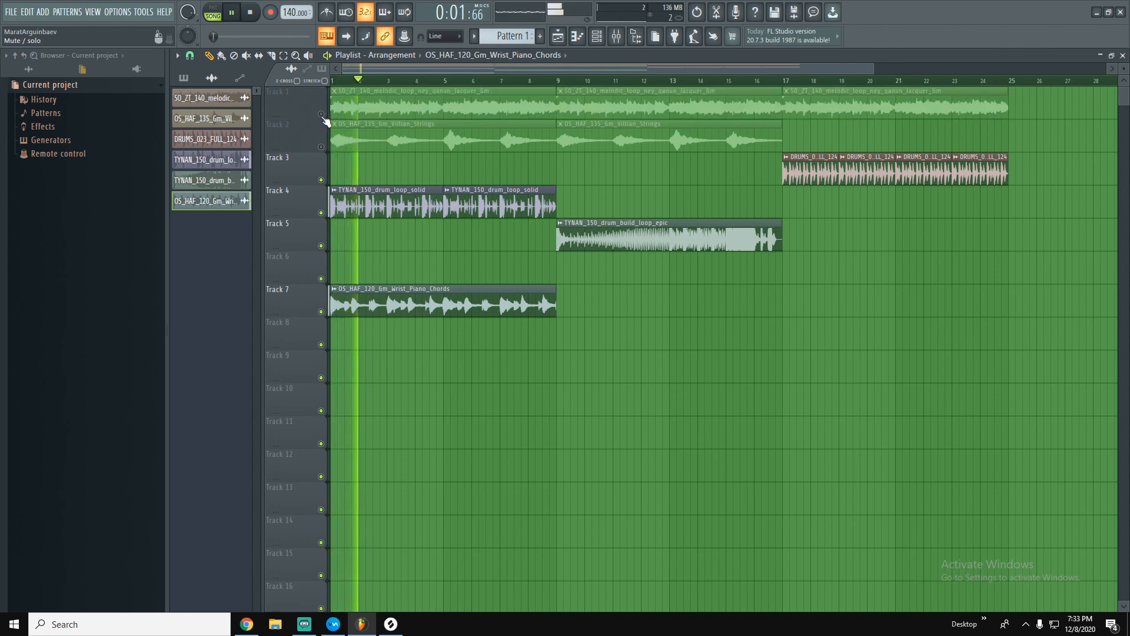
{"action": "left_click_drag", "start_coordinate": [418, 284], "coordinate": [418, 221]}
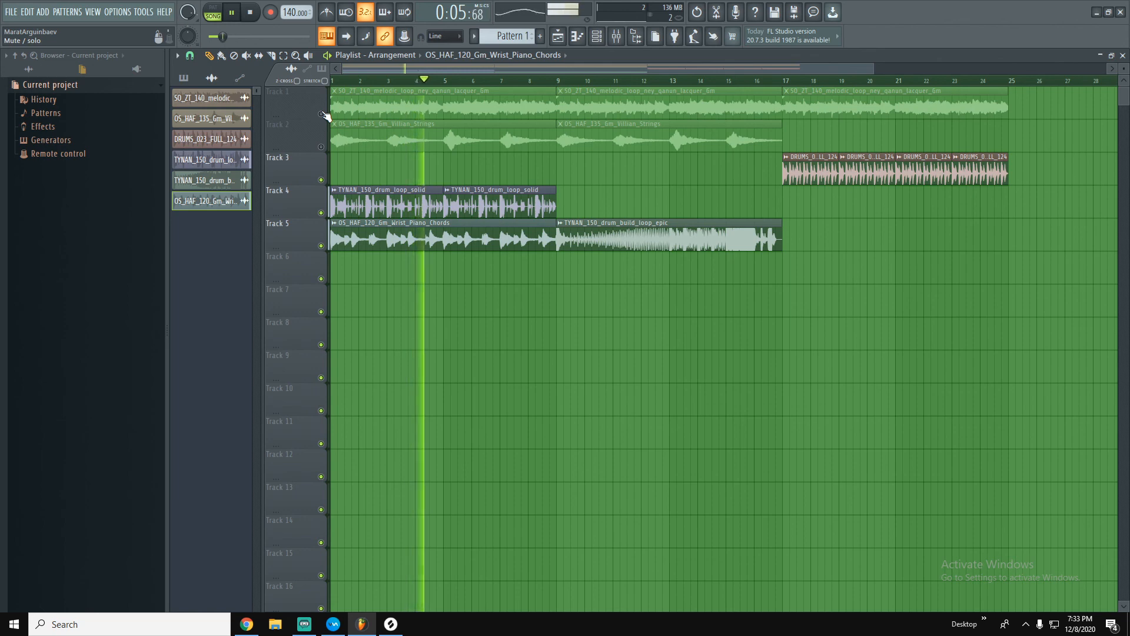
Play the piano chords with and without the Track 1 melody and check the chord sample's pitch setting.
{"action": "left_click", "coordinate": [321, 114]}
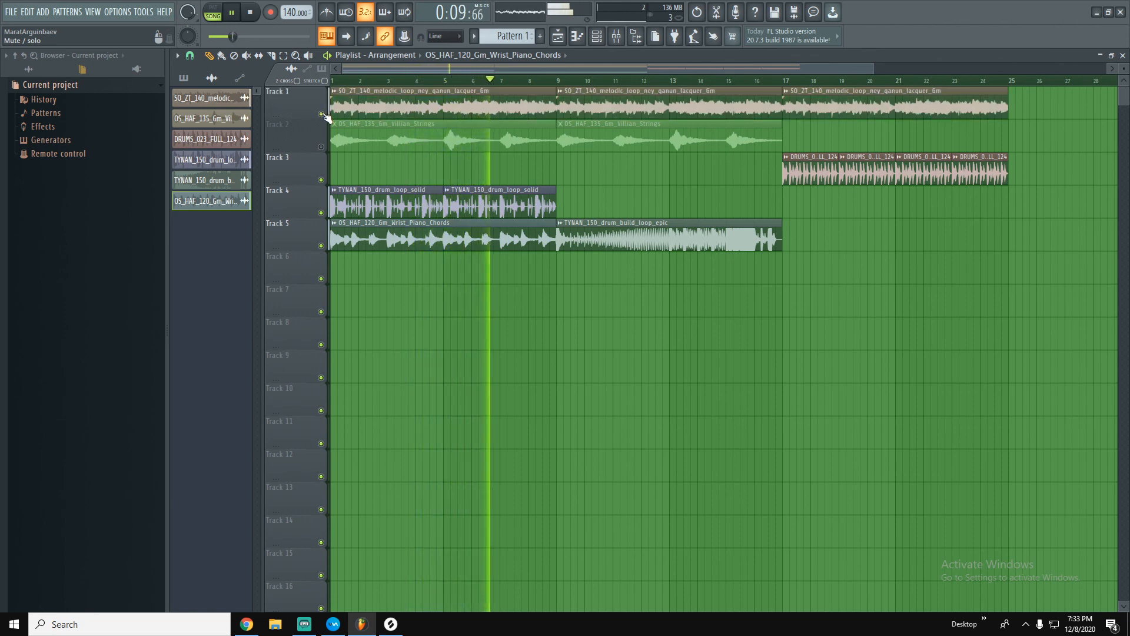
{"action": "left_click", "coordinate": [323, 114]}
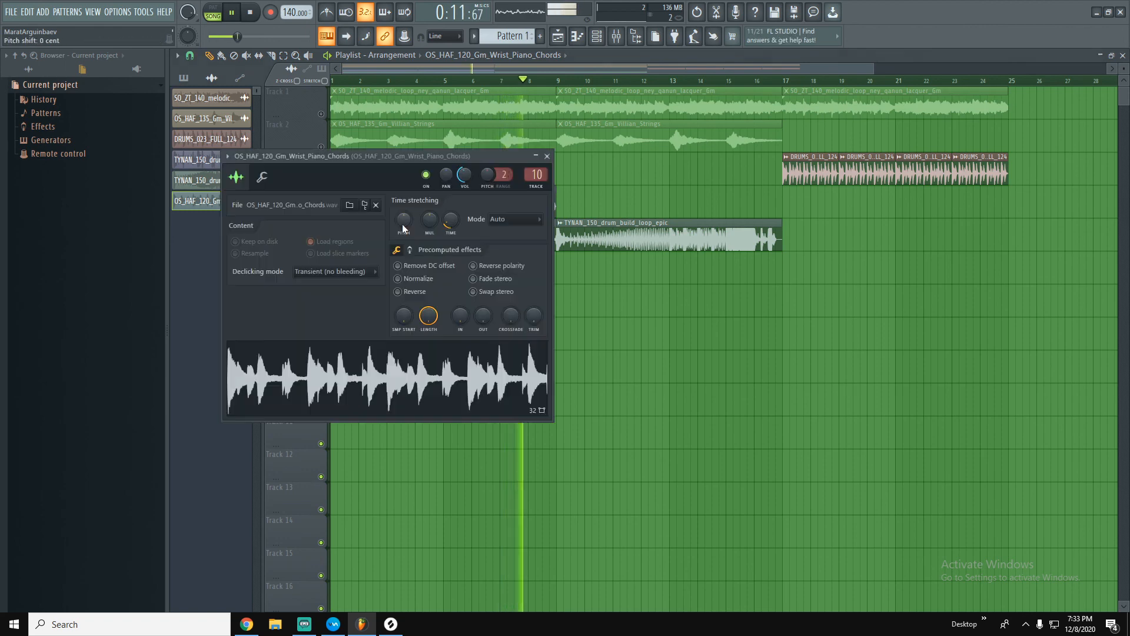
{"action": "double_click", "coordinate": [402, 224]}
{"action": "left_click", "coordinate": [547, 156]}
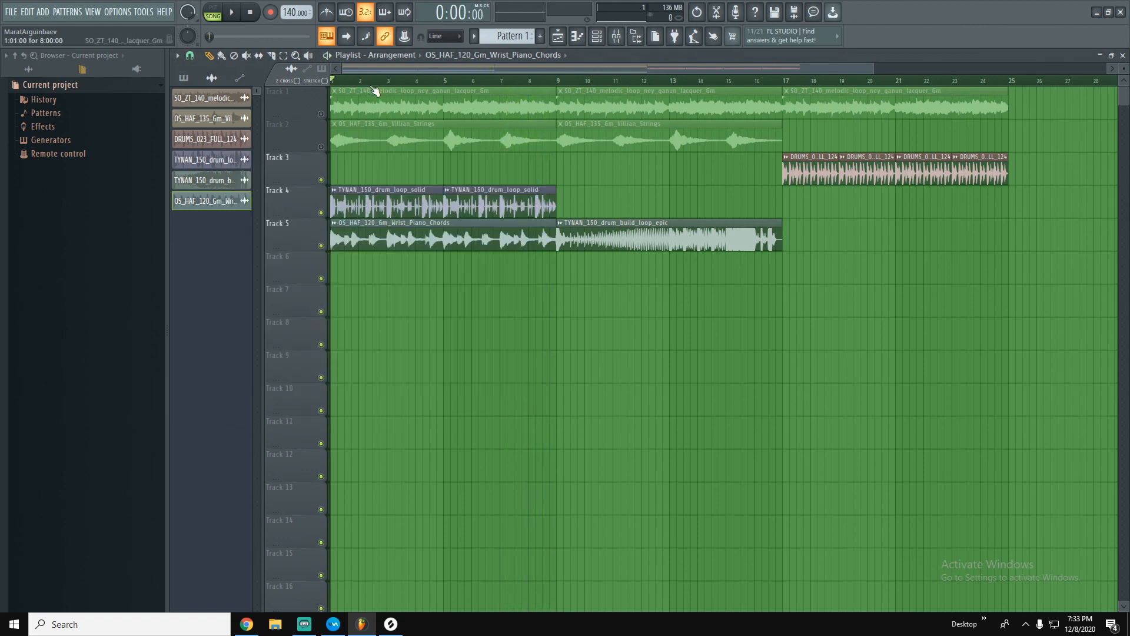
{"action": "left_click", "coordinate": [322, 115]}
{"action": "key", "text": "space"}
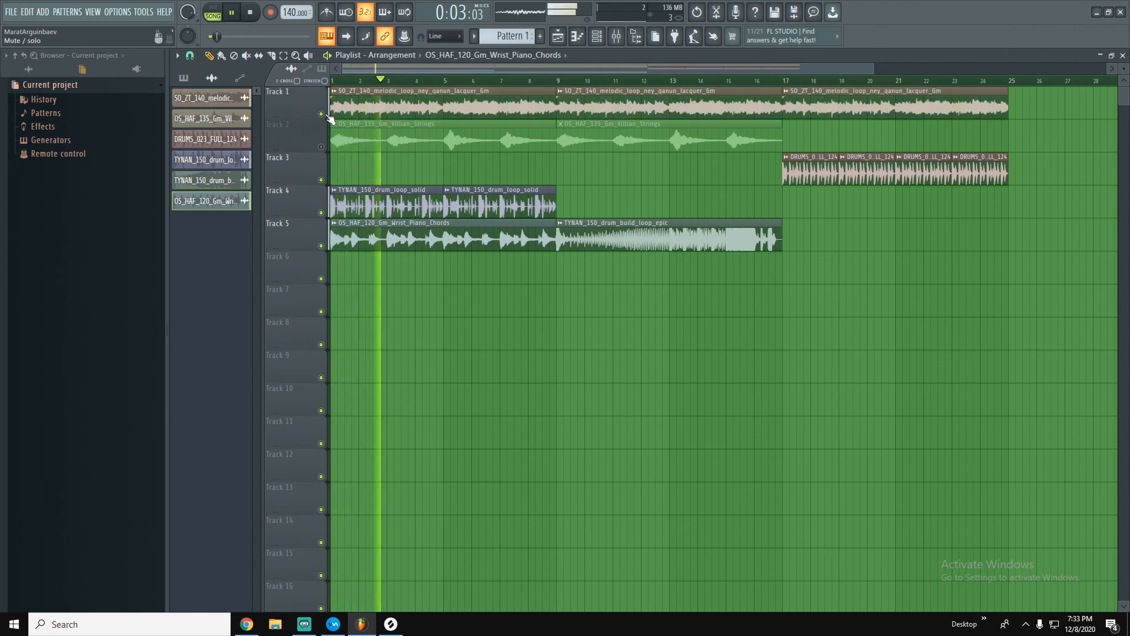
Shorten the melodic loop clip starting at bar 9 on Track 1 so it ends at bar 16.
{"action": "mouse_move", "coordinate": [391, 633]}
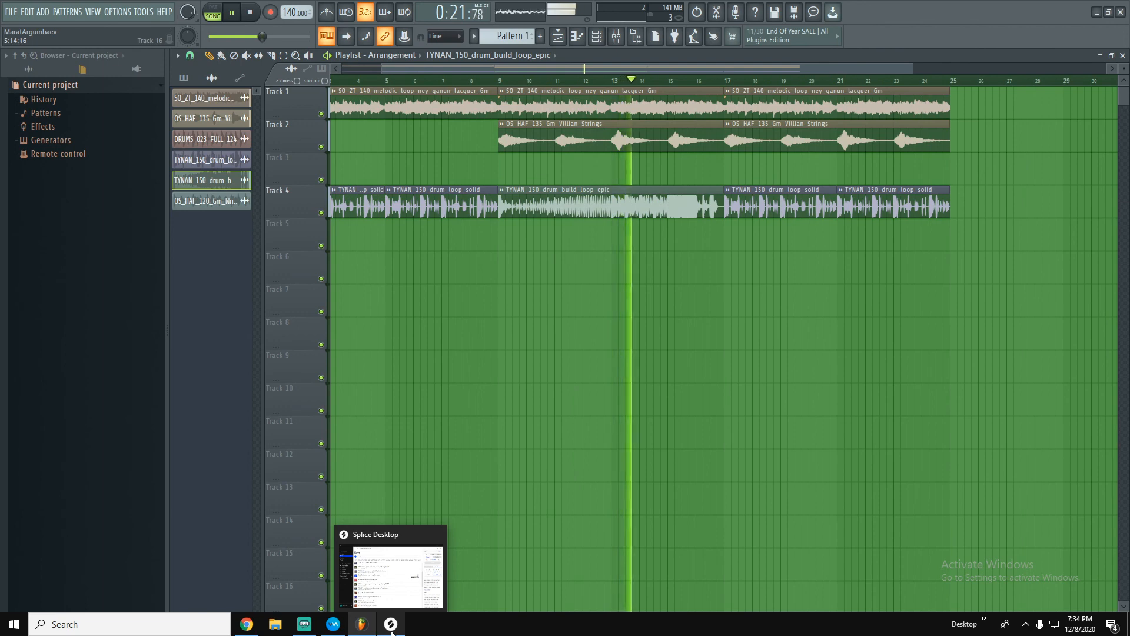
{"action": "left_click_drag", "start_coordinate": [724, 93], "coordinate": [697, 93]}
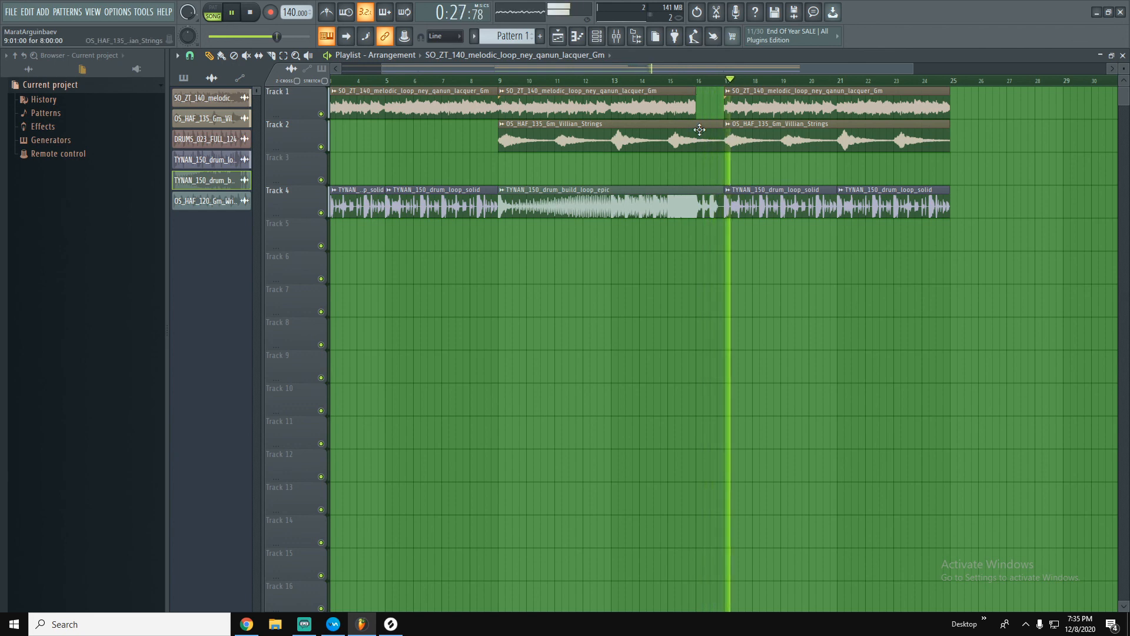
{"action": "key", "text": "space"}
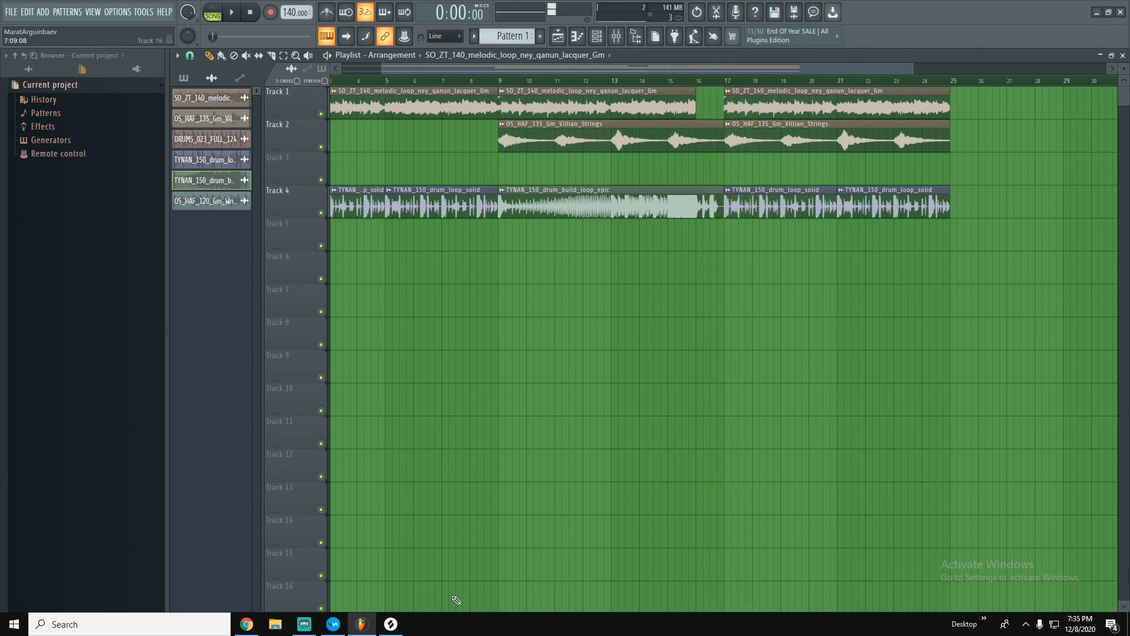
Add OS_TP_SFX_Realize_Riser.wav from Splice's FX risers to Track 3, ending at bar 17, and play back the transition.
{"action": "left_click", "coordinate": [392, 627]}
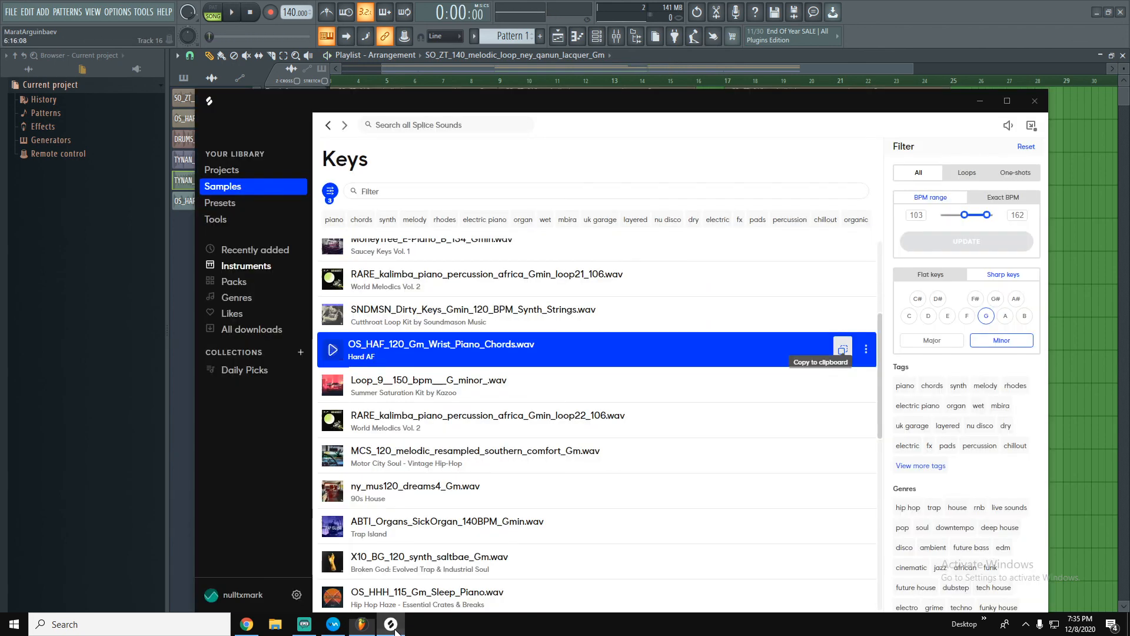
{"action": "left_click", "coordinate": [248, 330]}
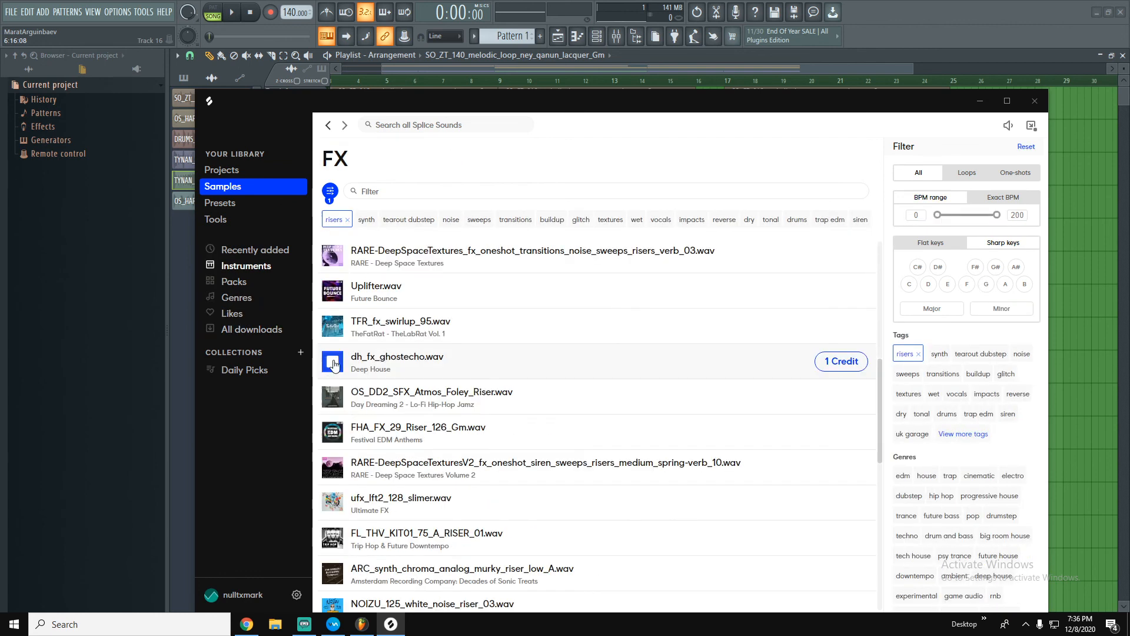
{"action": "scroll", "coordinate": [347, 347], "scroll_direction": "up", "scroll_amount": 7}
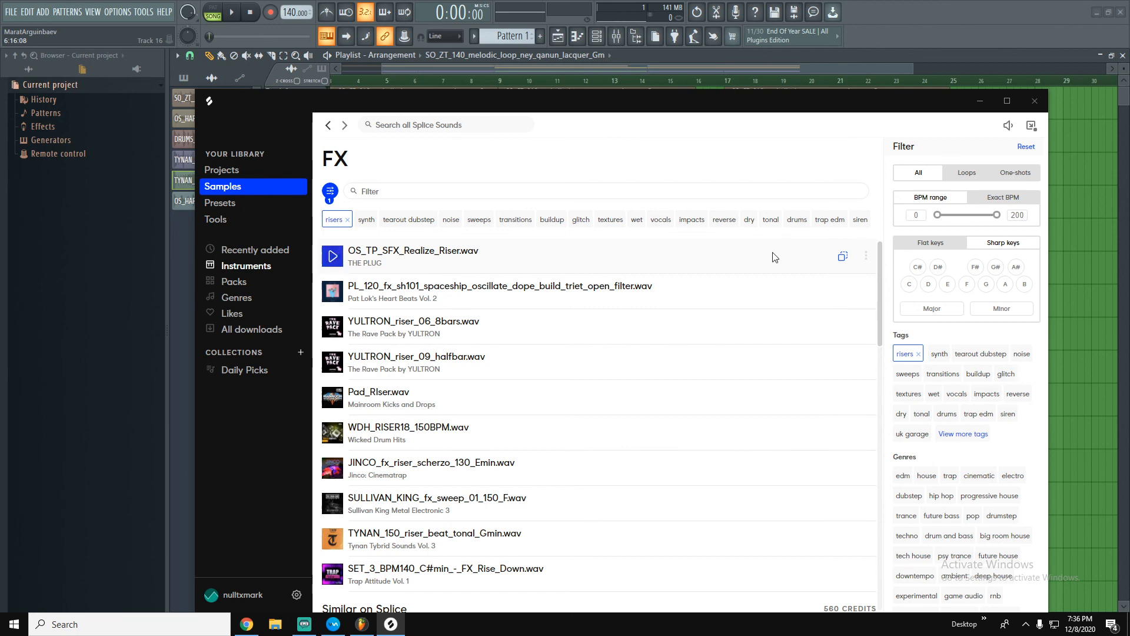
{"action": "left_click_drag", "start_coordinate": [774, 257], "coordinate": [636, 171]}
{"action": "key", "text": "space"}
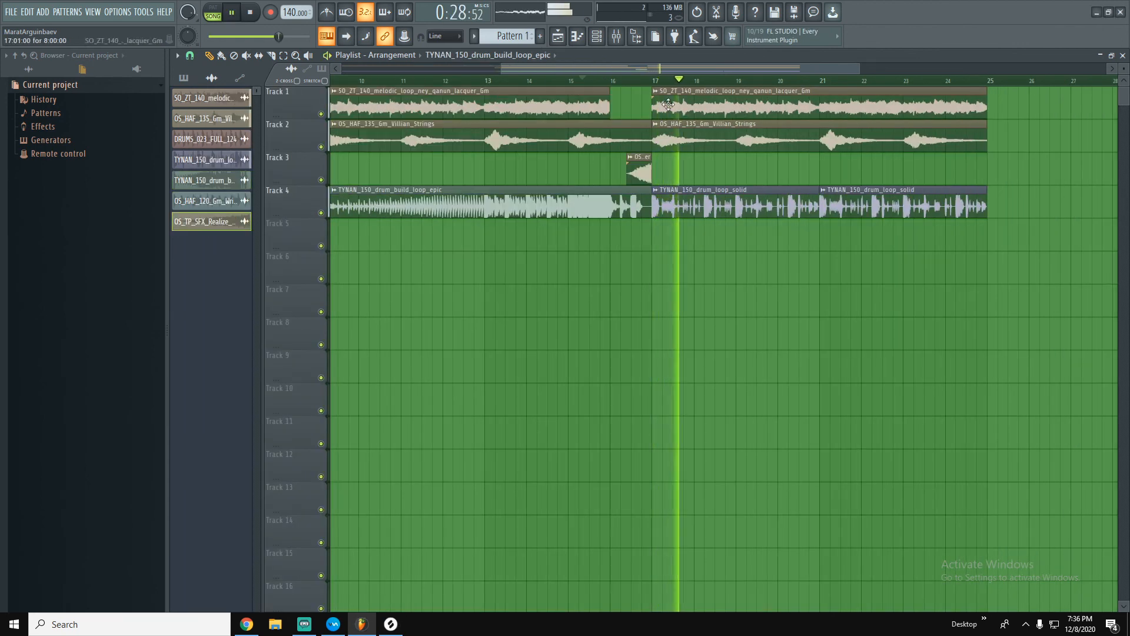
{"action": "key", "text": "space"}
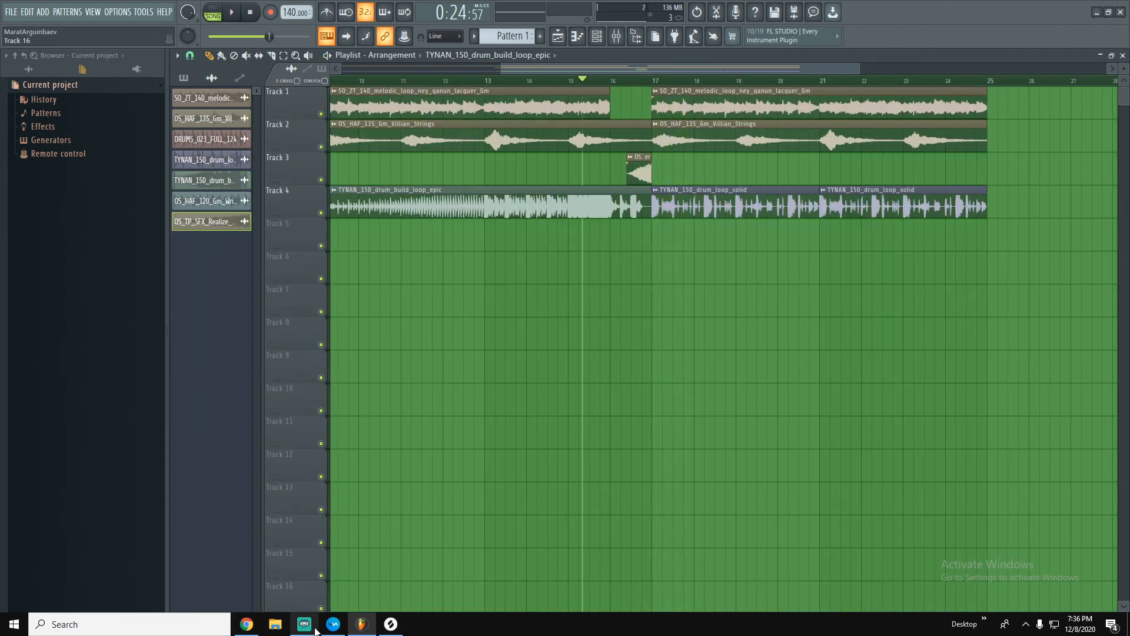
Add OS_TP_SFX_Halitosis_Impact.wav from Splice's FX impacts to Track 3 at bar 17.
{"action": "left_click", "coordinate": [390, 623]}
{"action": "left_click", "coordinate": [405, 254]}
{"action": "left_click", "coordinate": [349, 221]}
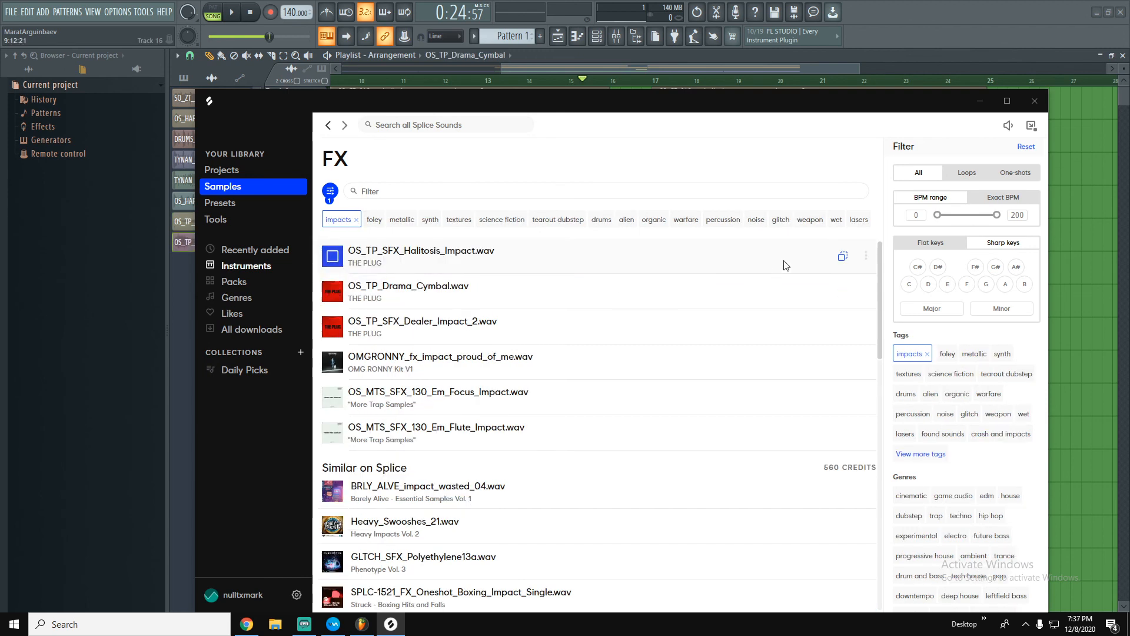
{"action": "left_click_drag", "start_coordinate": [832, 254], "coordinate": [670, 161]}
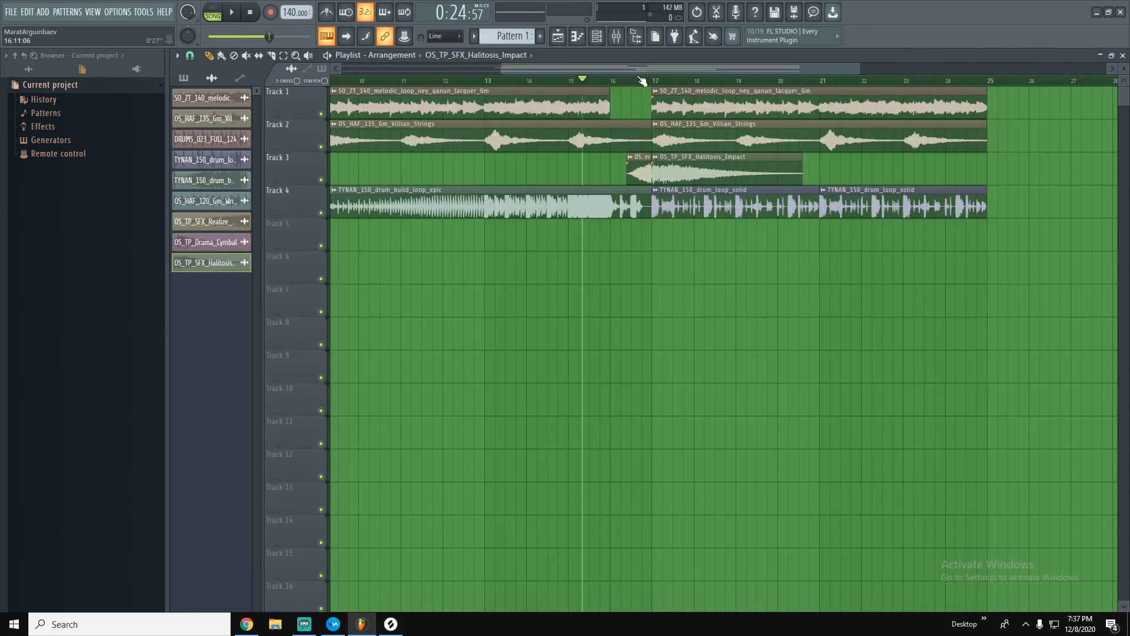
Route the OS_TP_SFX_Halitosis_Impact channel to a free mixer track.
{"action": "double_click", "coordinate": [675, 166]}
{"action": "left_click", "coordinate": [275, 202]}
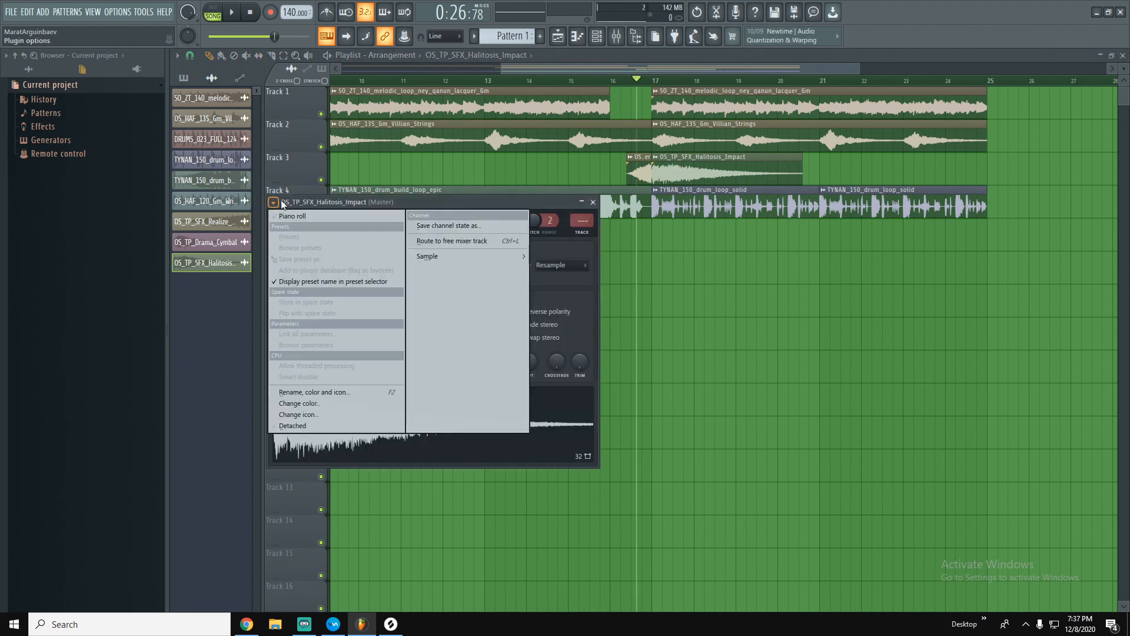
{"action": "left_click", "coordinate": [431, 241]}
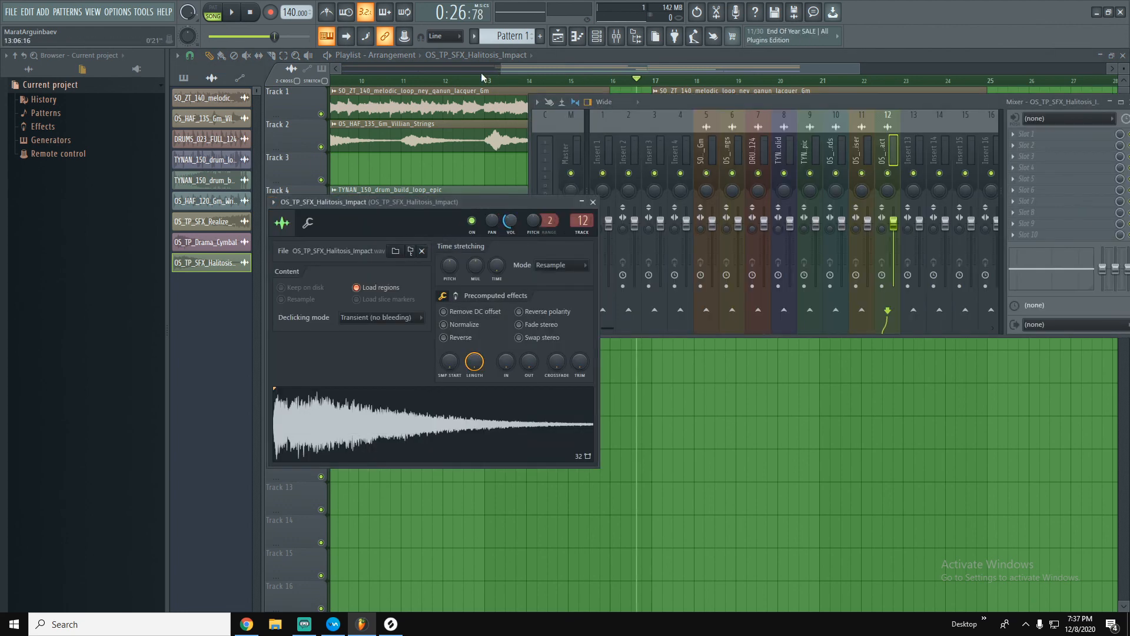
Play back the transition into bar 17 with the riser and impact sounds on Track 3.
{"action": "left_click", "coordinate": [511, 69]}
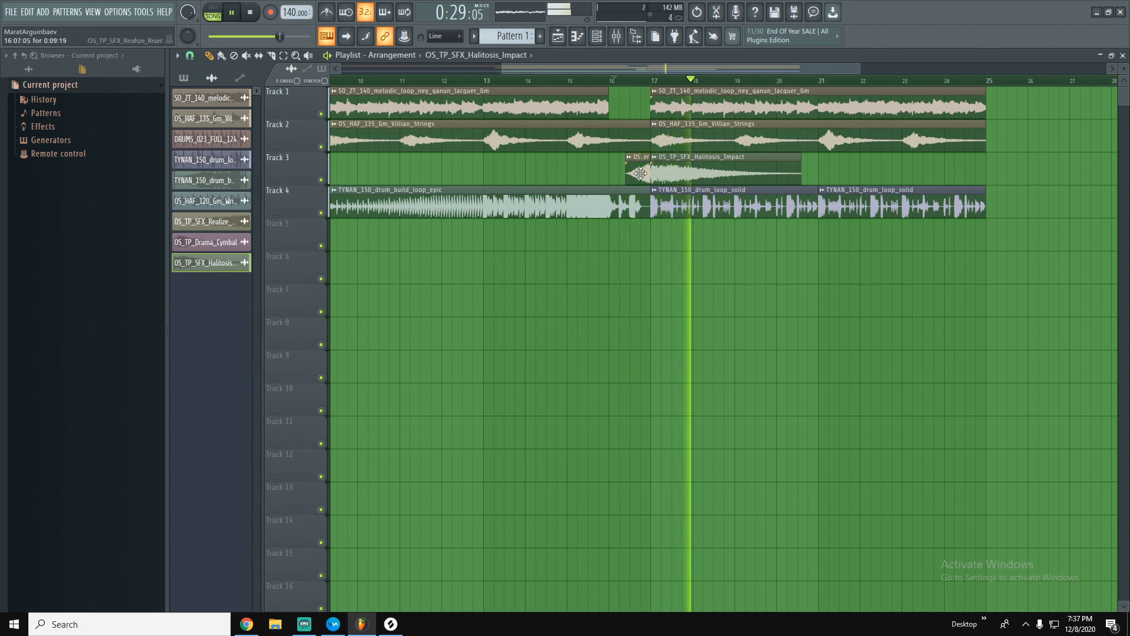
{"action": "key", "text": "space"}
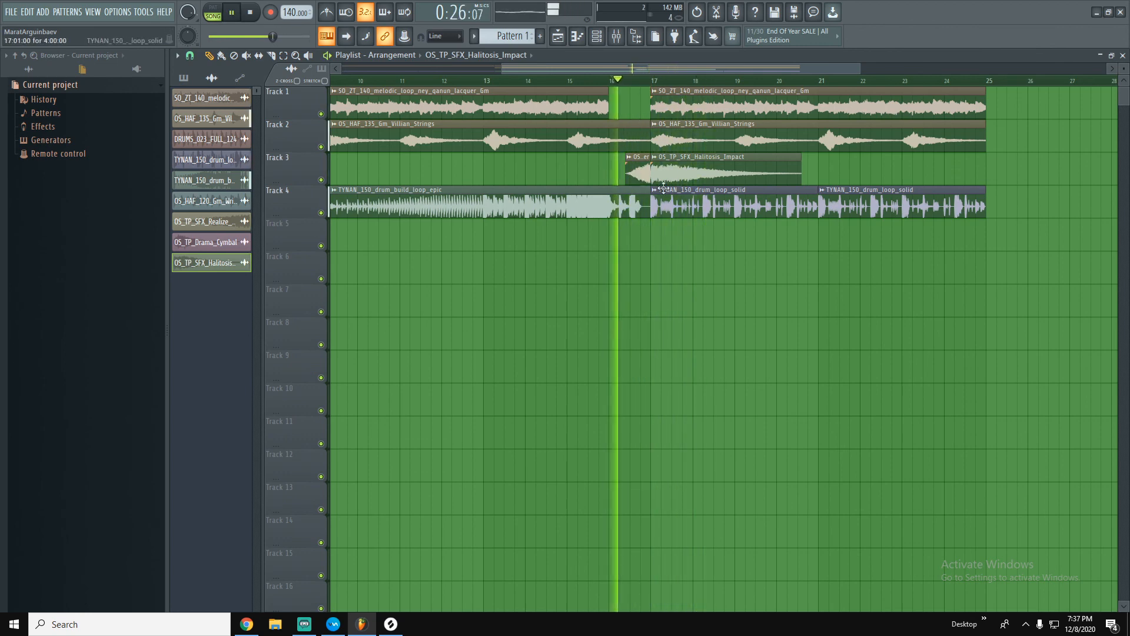
{"action": "key", "text": "space"}
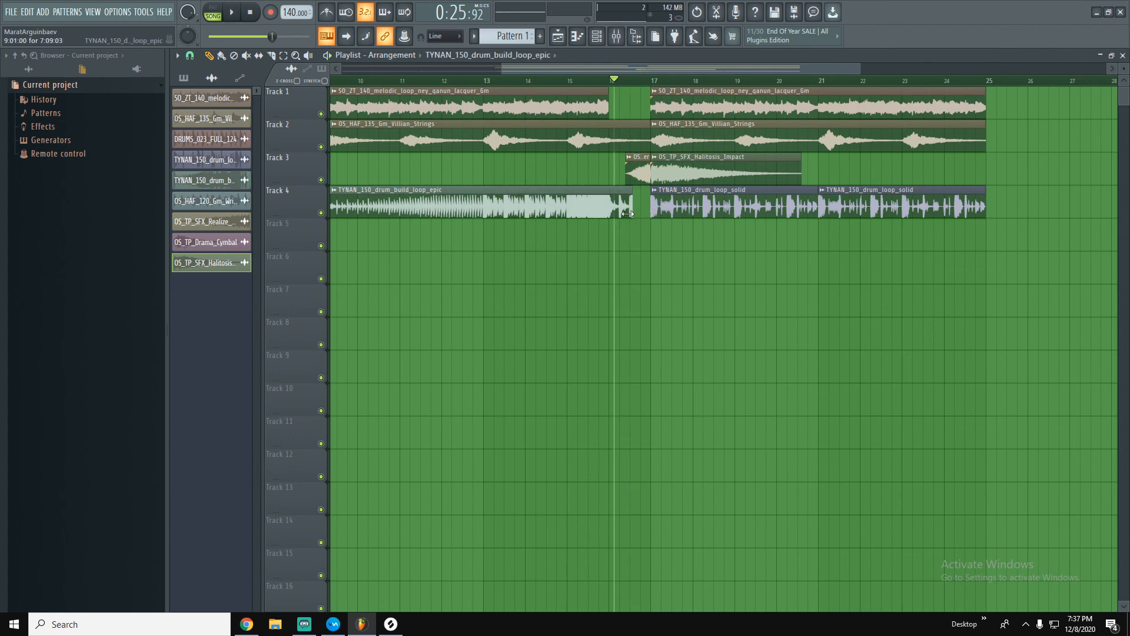
Adjust the end of the TYNAN_150_drum_build_loop_epic clip on Track 4 before bar 17, playing back the transition to check it.
{"action": "left_click_drag", "start_coordinate": [628, 213], "coordinate": [625, 215]}
{"action": "key", "text": "space"}
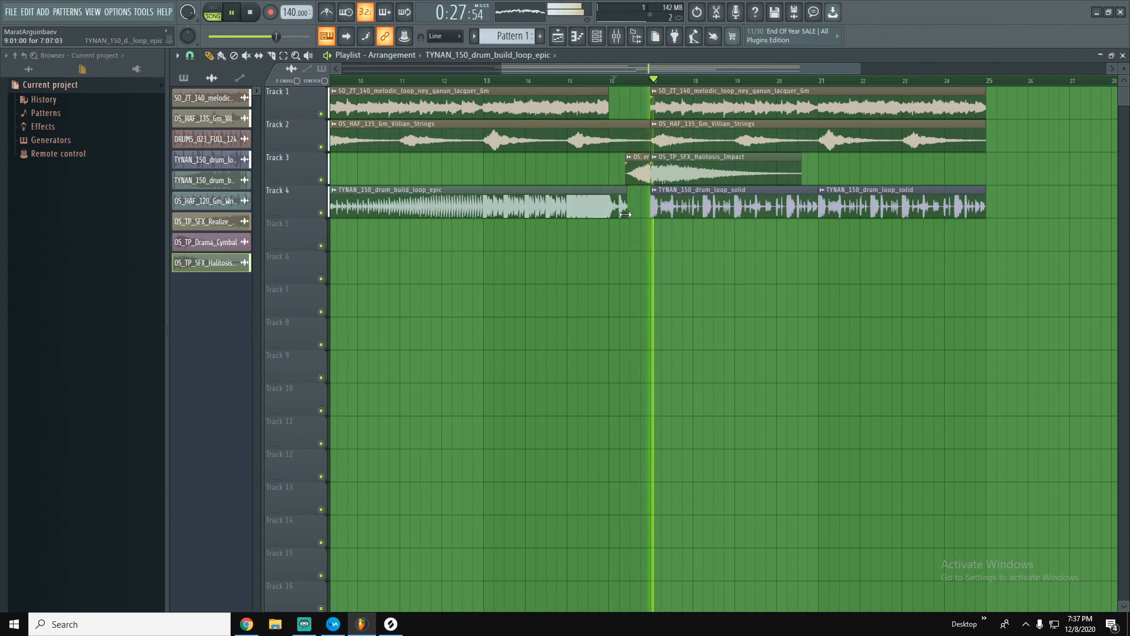
{"action": "key", "text": "space"}
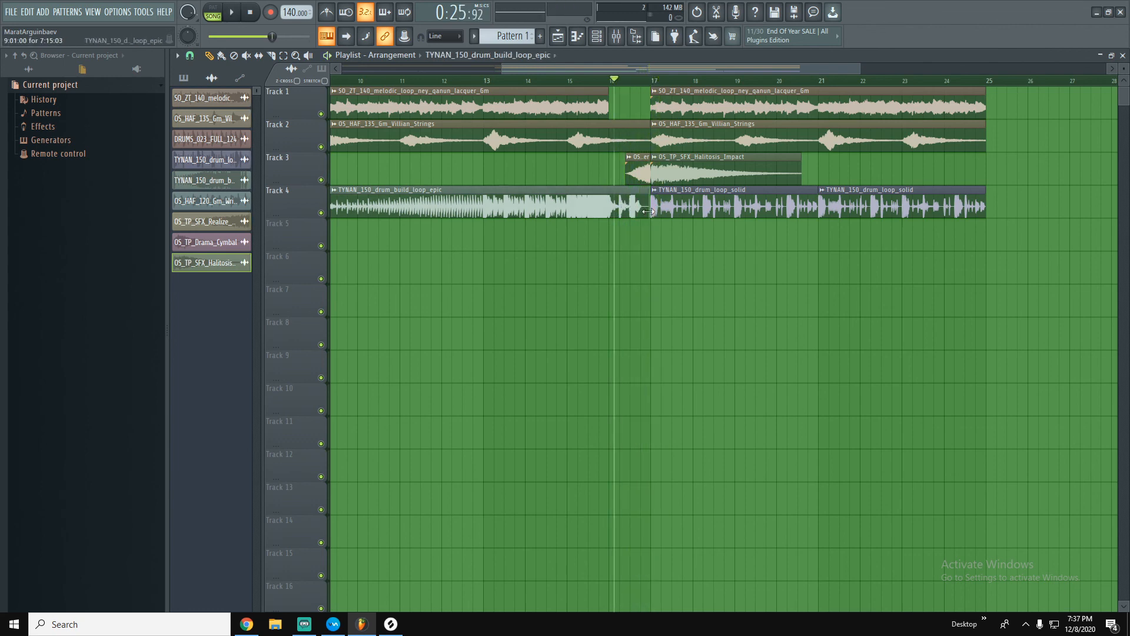
{"action": "key", "text": "space"}
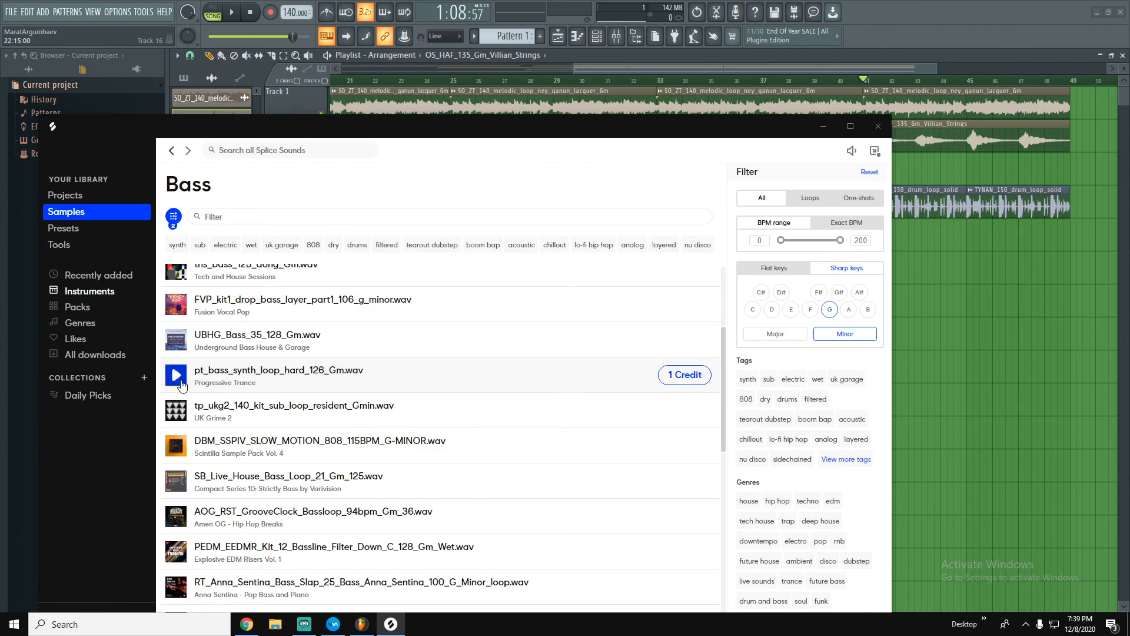
Filter Splice's G minor bass samples to loops tagged 808 and browse the results.
{"action": "left_click", "coordinate": [747, 401]}
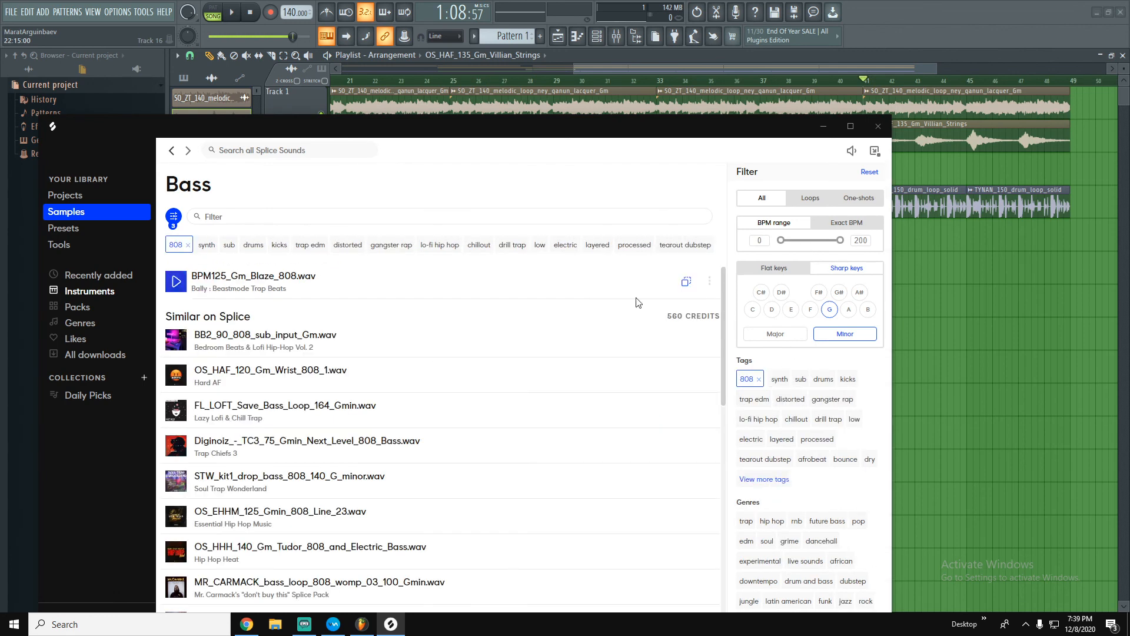
{"action": "left_click", "coordinate": [804, 201]}
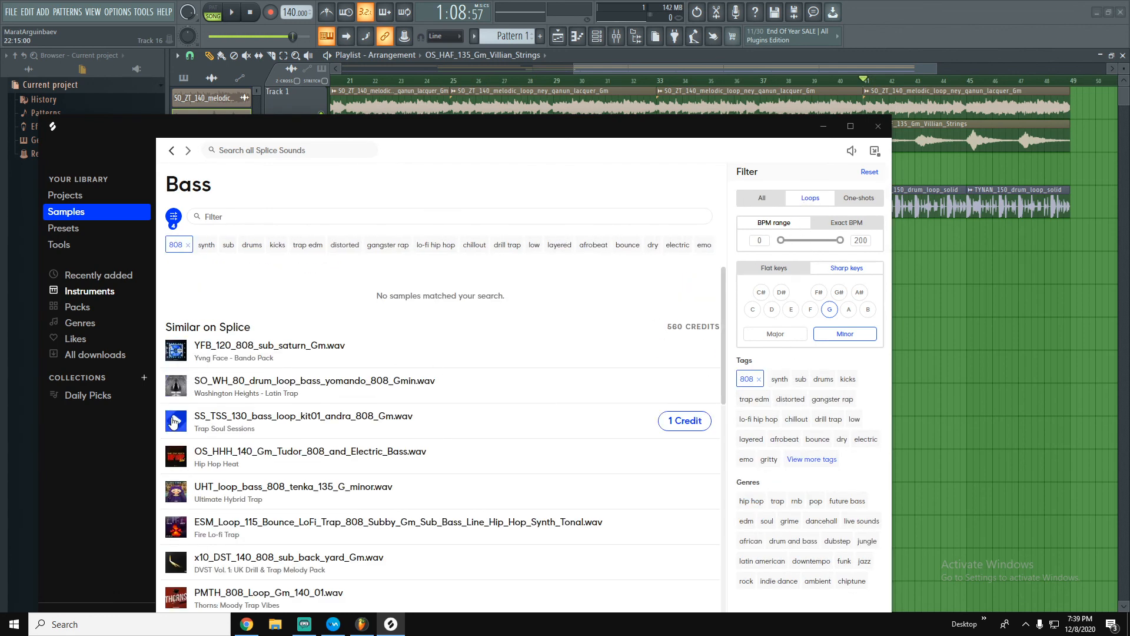
{"action": "scroll", "coordinate": [171, 353], "scroll_direction": "down", "scroll_amount": 1}
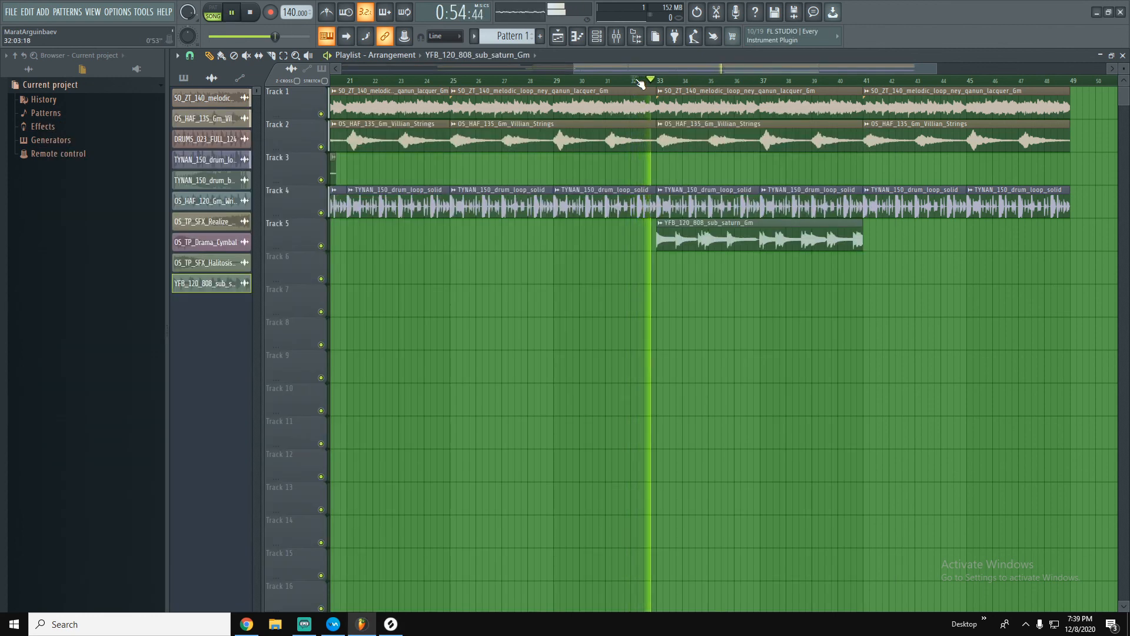
Open the computer's speaker volume options from the system tray while the arrangement plays.
{"action": "key", "text": "super"}
{"action": "left_click", "coordinate": [1027, 625]}
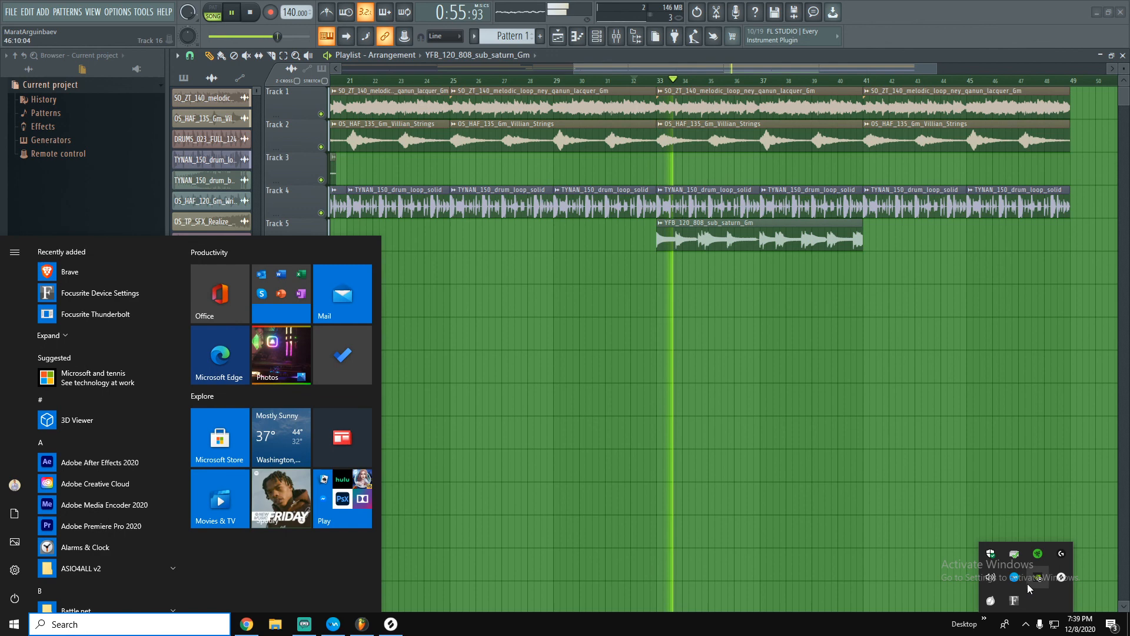
{"action": "right_click", "coordinate": [990, 579]}
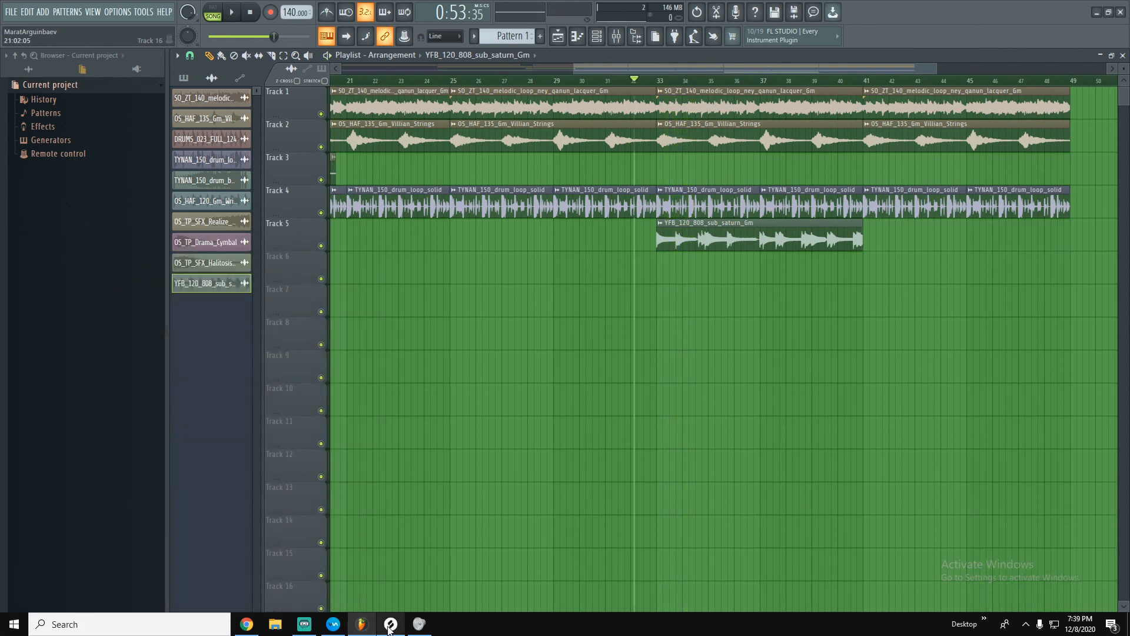
Add YFB_130_piano_chopped_attica_vinyl_Gm.wav from Splice's Yvng Face - Bando Pack to Track 1 at bar 17.
{"action": "left_click", "coordinate": [390, 624]}
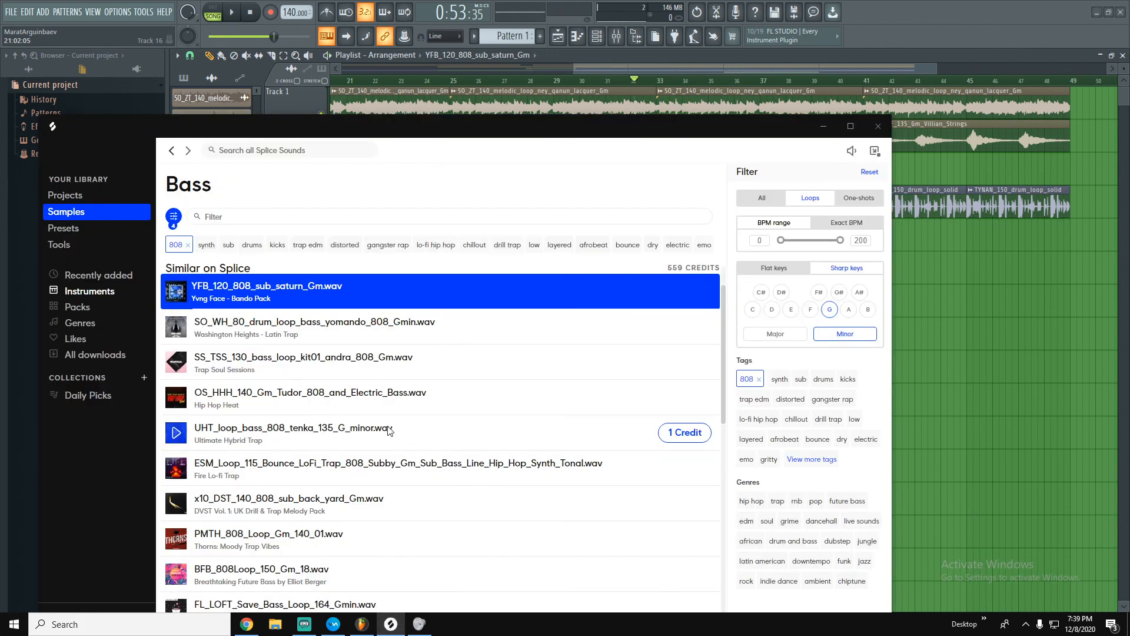
{"action": "left_click", "coordinate": [222, 302]}
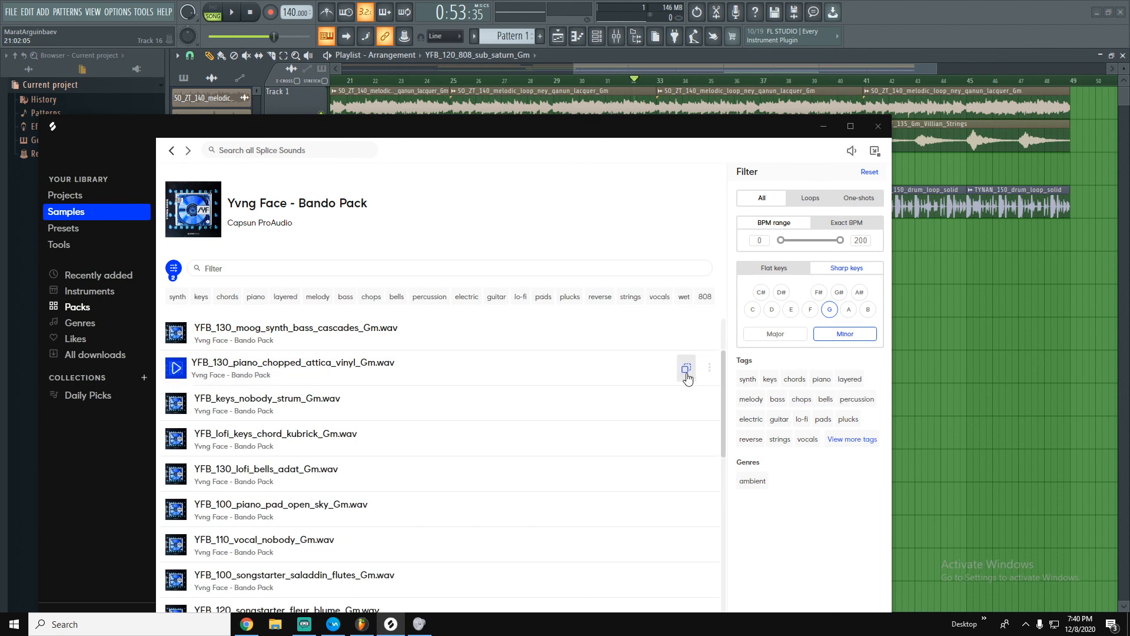
{"action": "left_click_drag", "start_coordinate": [681, 373], "coordinate": [664, 377]}
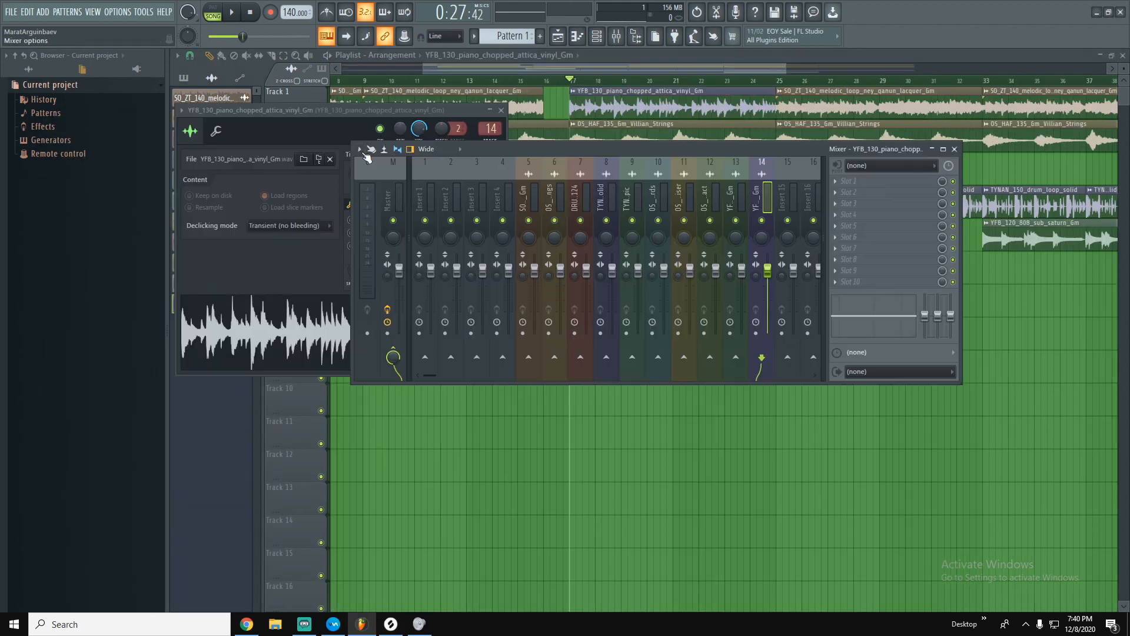
Play back the piano loop's entry from just before bar 17 and delete the OS_HAF_135_Gm_Villian_Strings clip starting at bar 17 on Track 2.
{"action": "left_click", "coordinate": [434, 133]}
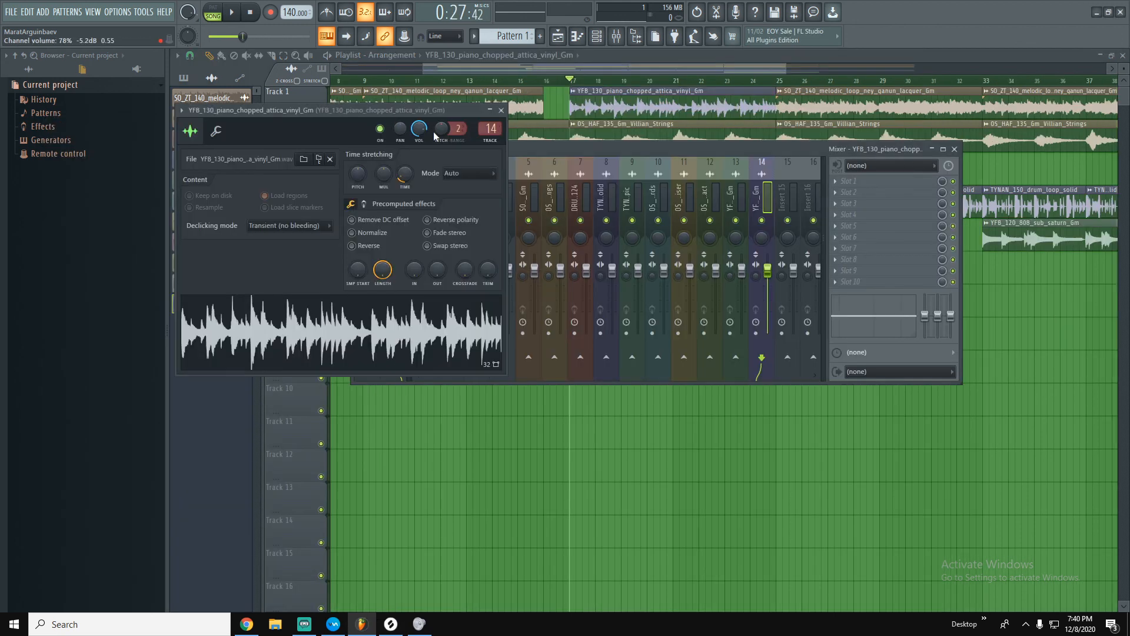
{"action": "left_click_drag", "start_coordinate": [493, 66], "coordinate": [498, 67]}
{"action": "left_click", "coordinate": [527, 81]}
{"action": "key", "text": "space"}
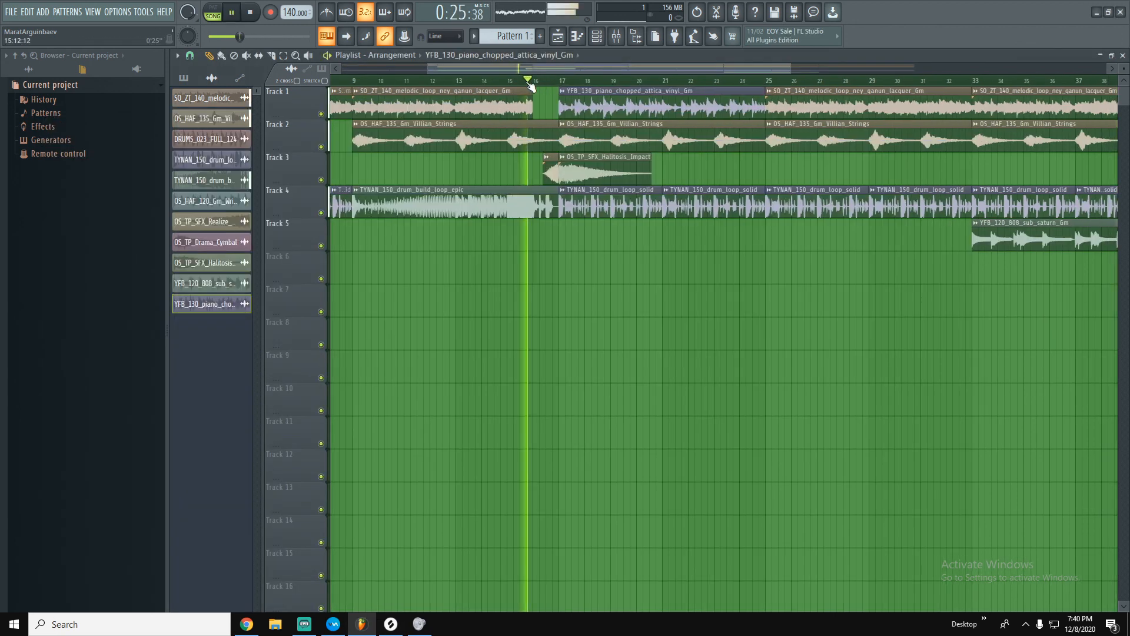
{"action": "right_click", "coordinate": [596, 130]}
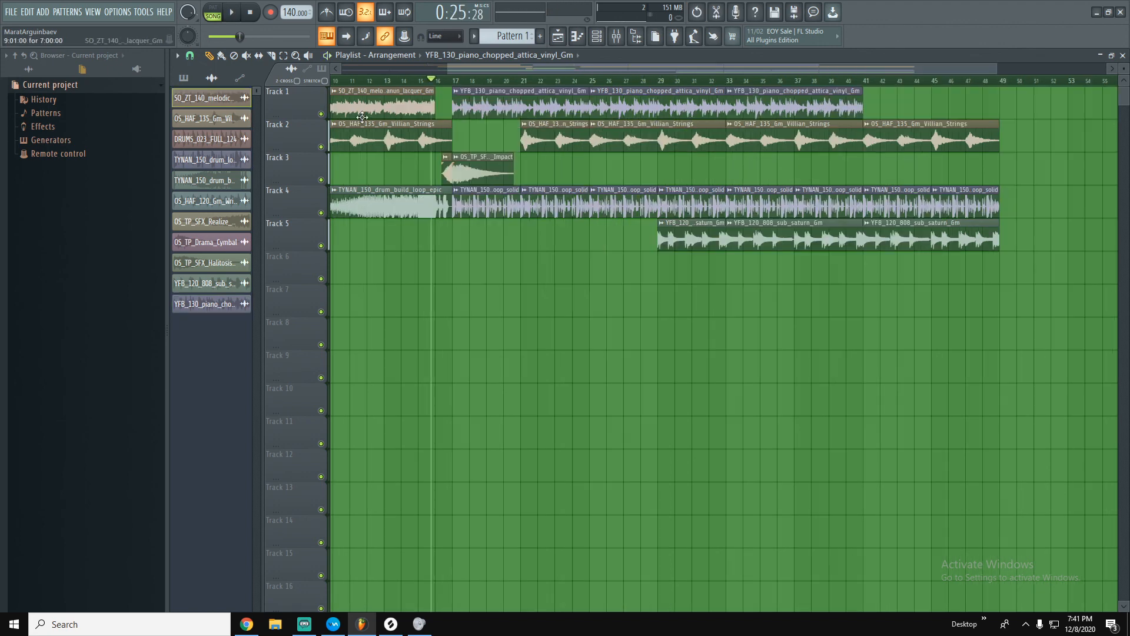
Place another SO_ZT_140_melodic_loop_ney_qanun_lacquer_Gm clip on Track 1 at bar 41.
{"action": "left_click", "coordinate": [392, 104]}
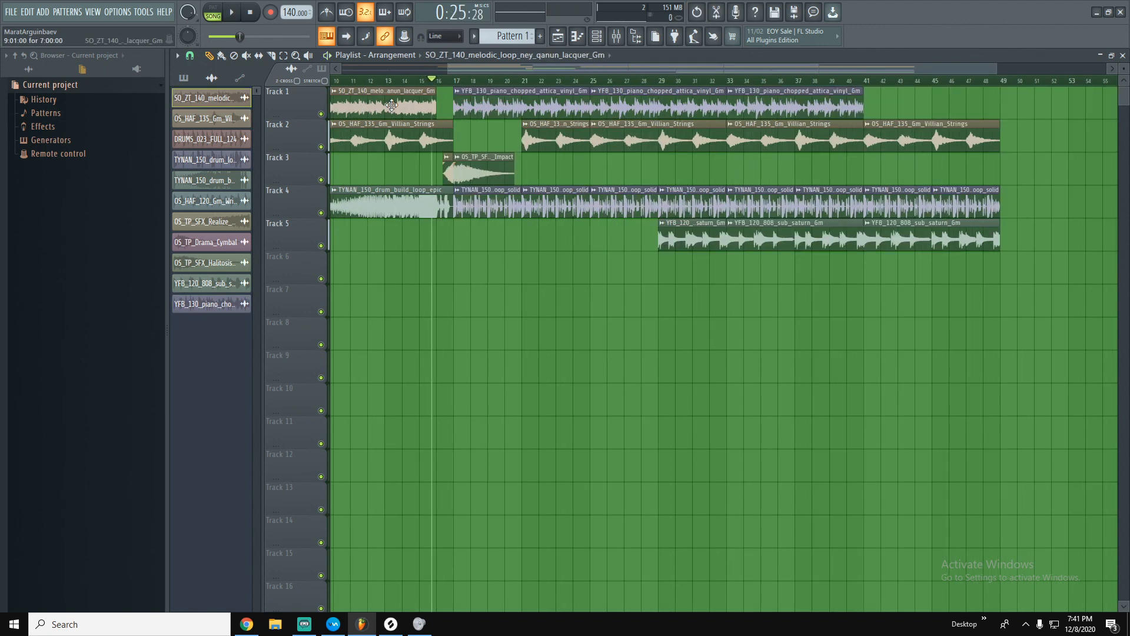
{"action": "left_click", "coordinate": [875, 117]}
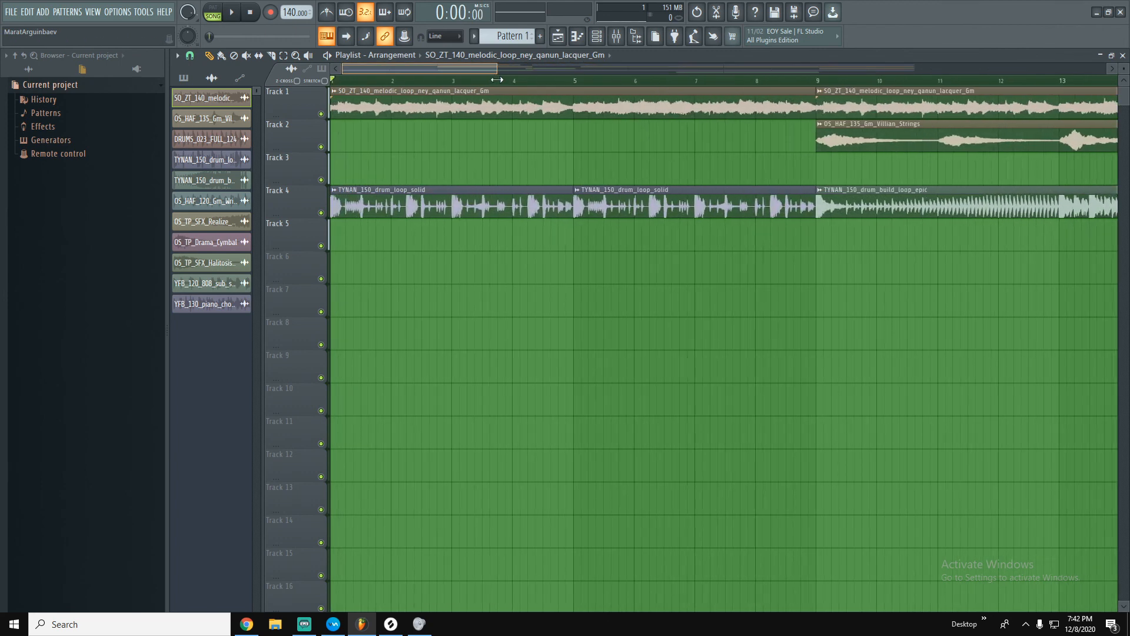
Add LSWWDTD_Full_Drum_Loop_16_135BPM.wav from Splice's drum loops to Track 5 at bar 1, then play it back with Track 4 muted.
{"action": "left_click", "coordinate": [400, 619]}
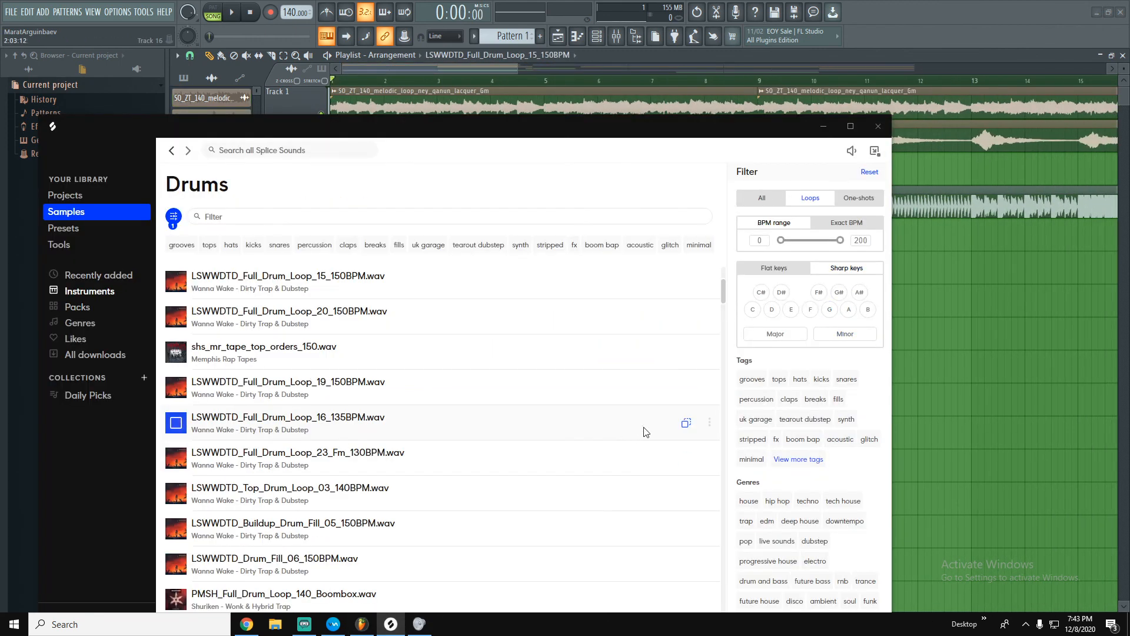
{"action": "left_click_drag", "start_coordinate": [646, 431], "coordinate": [344, 227]}
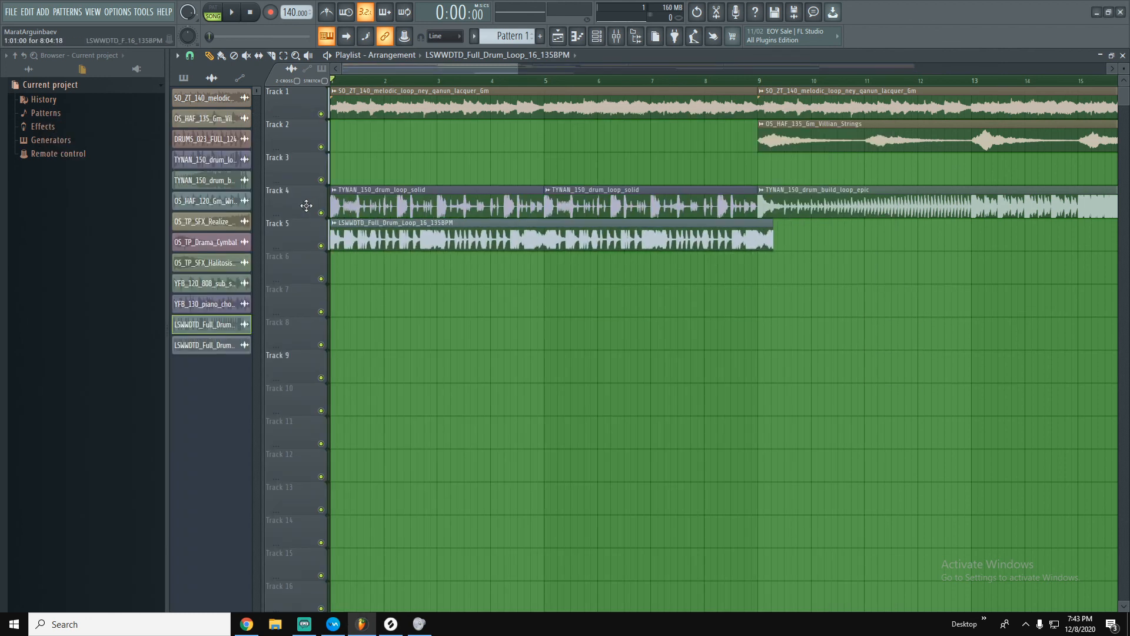
{"action": "left_click", "coordinate": [322, 213]}
{"action": "key", "text": "space"}
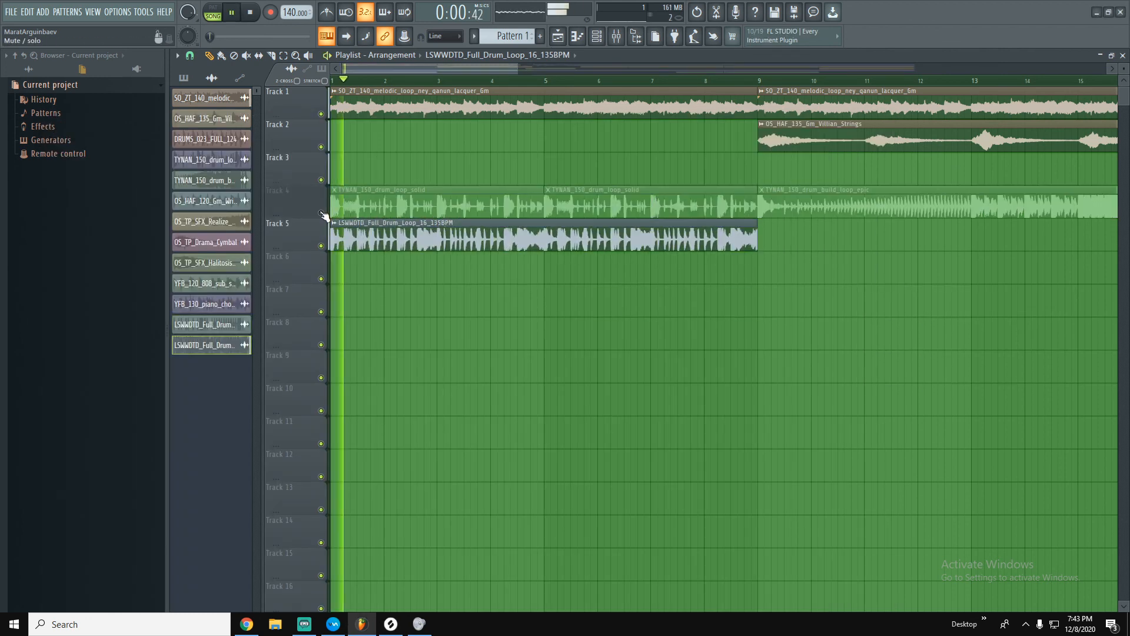
Lower the LSWWDTD_Full_Drum_Loop_16_135BPM channel volume to 20% and close its settings.
{"action": "double_click", "coordinate": [388, 225]}
{"action": "left_click_drag", "start_coordinate": [445, 159], "coordinate": [444, 195]}
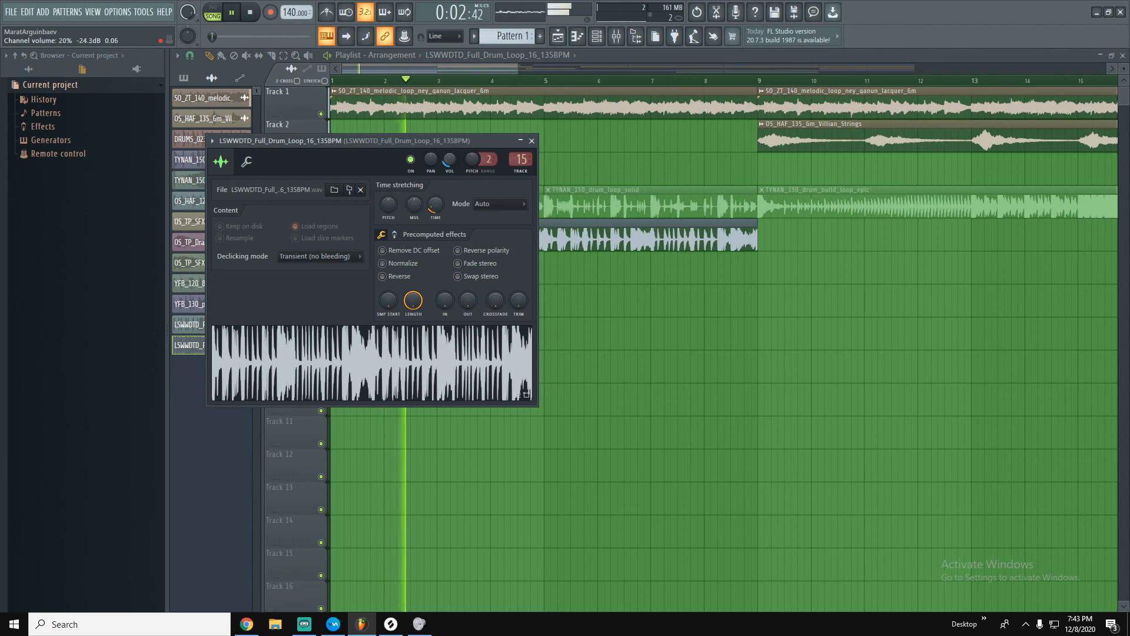
{"action": "left_click", "coordinate": [532, 141]}
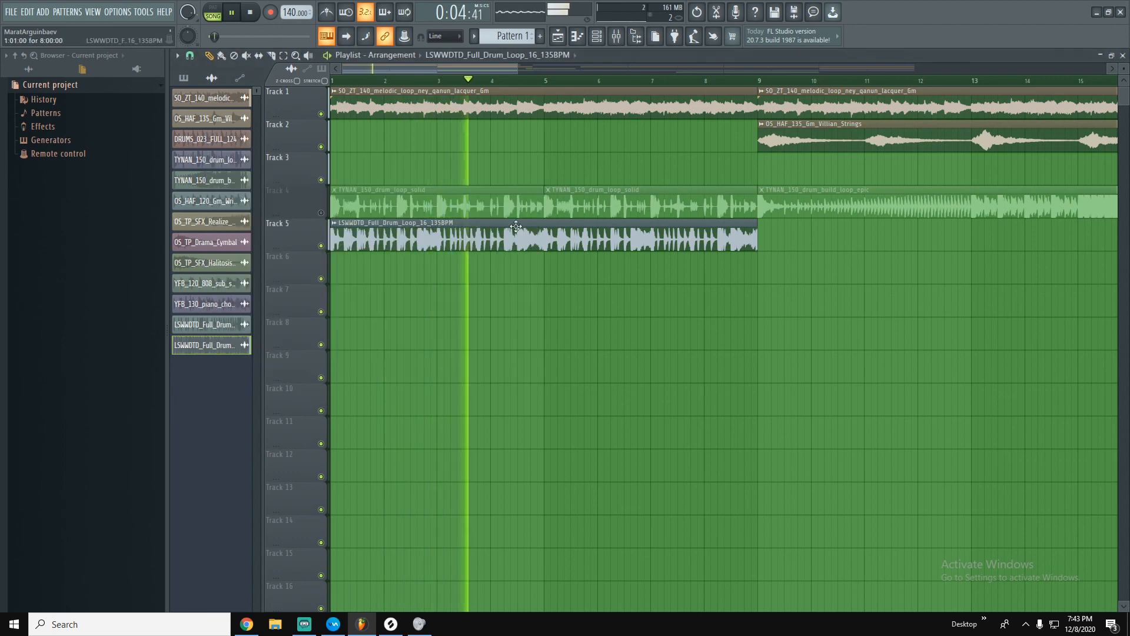
Unmute Track 4 and shorten the LSWWDTD_Full_Drum_Loop_16_135BPM clip on Track 5 so it ends at bar 5.
{"action": "left_click", "coordinate": [322, 213]}
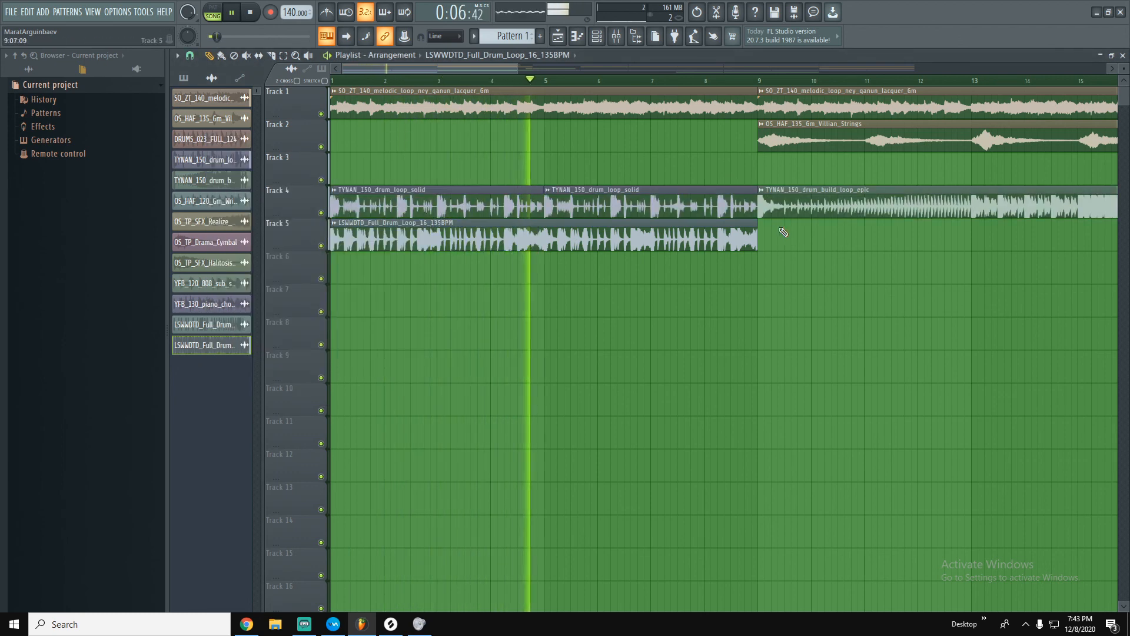
{"action": "left_click_drag", "start_coordinate": [754, 224], "coordinate": [544, 224]}
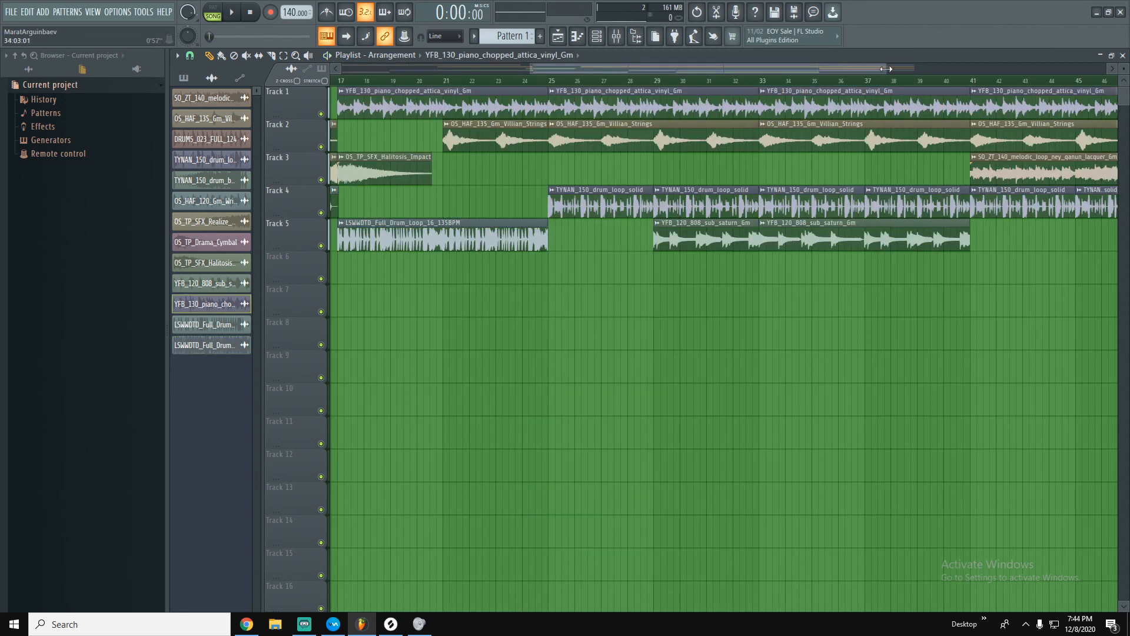
Try moving the YFB_130_piano_chopped_attica_vinyl_Gm clip at bar 25 from Track 1 to Track 7 and open its clip options.
{"action": "left_click_drag", "start_coordinate": [887, 69], "coordinate": [751, 73]}
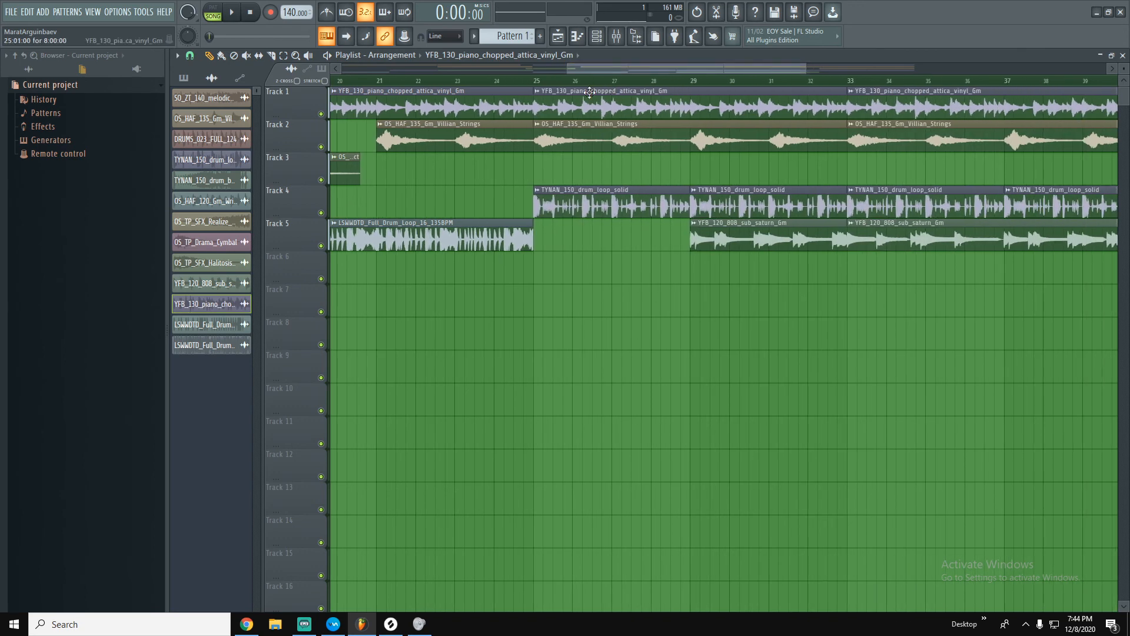
{"action": "left_click_drag", "start_coordinate": [589, 92], "coordinate": [588, 296]}
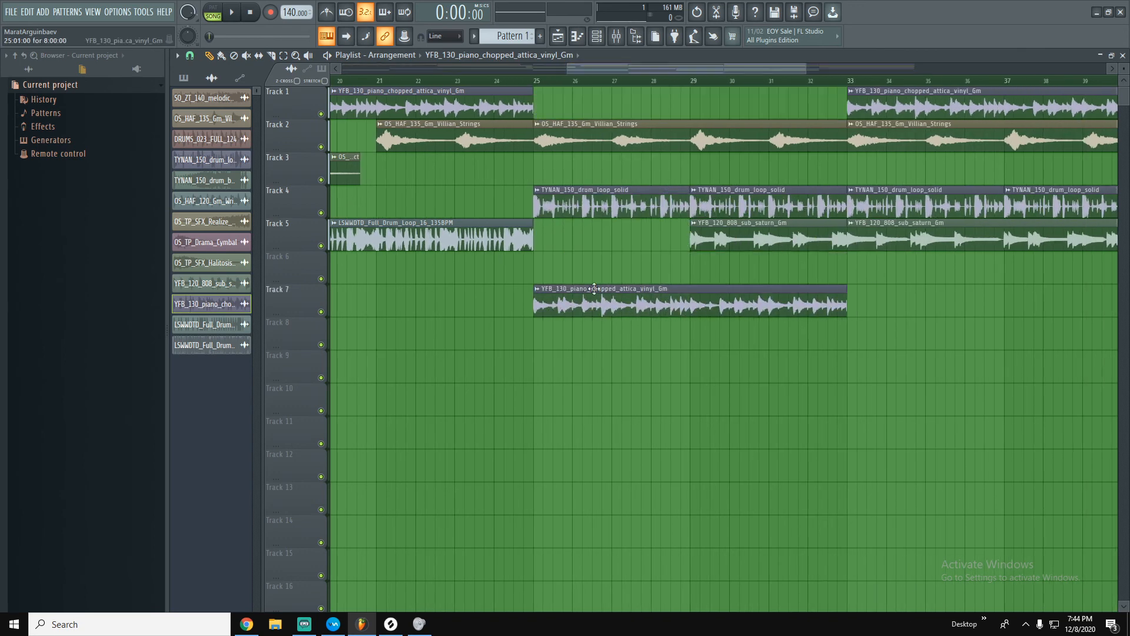
{"action": "left_click", "coordinate": [538, 289]}
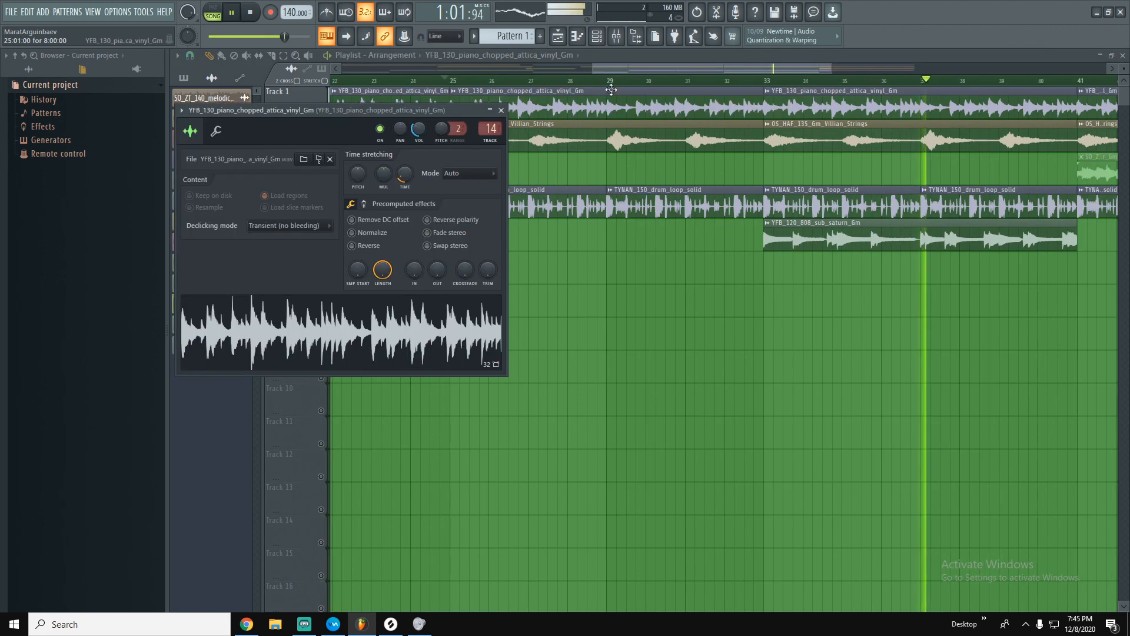
Turn on Reverse in the YFB_130_piano_chopped_attica_vinyl_Gm channel settings.
{"action": "left_click_drag", "start_coordinate": [638, 67], "coordinate": [709, 66]}
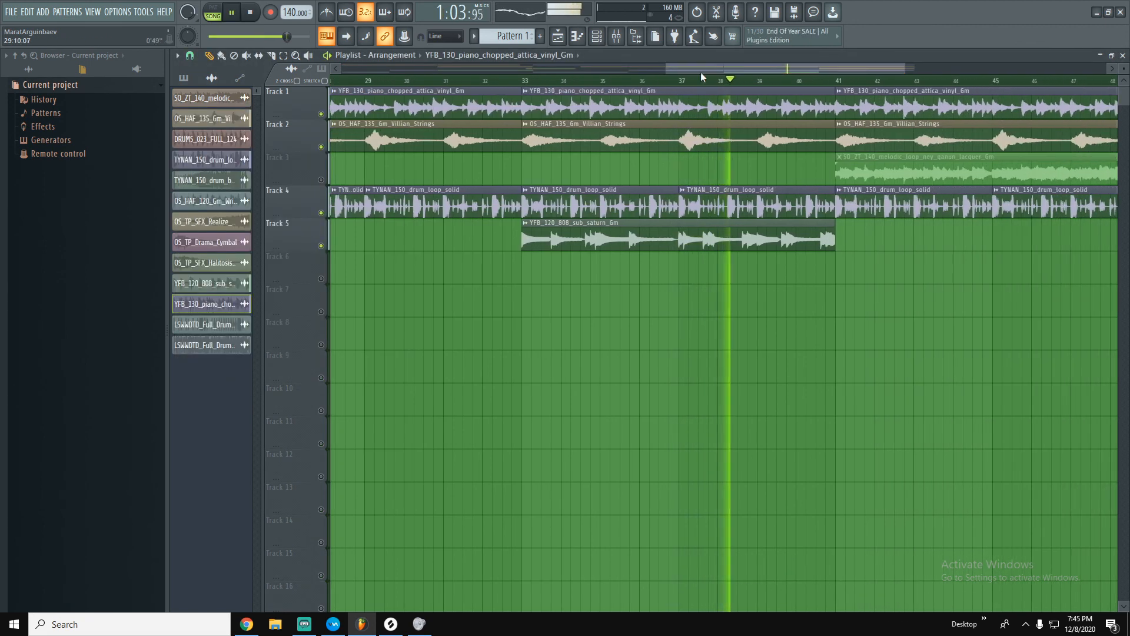
{"action": "double_click", "coordinate": [678, 93]}
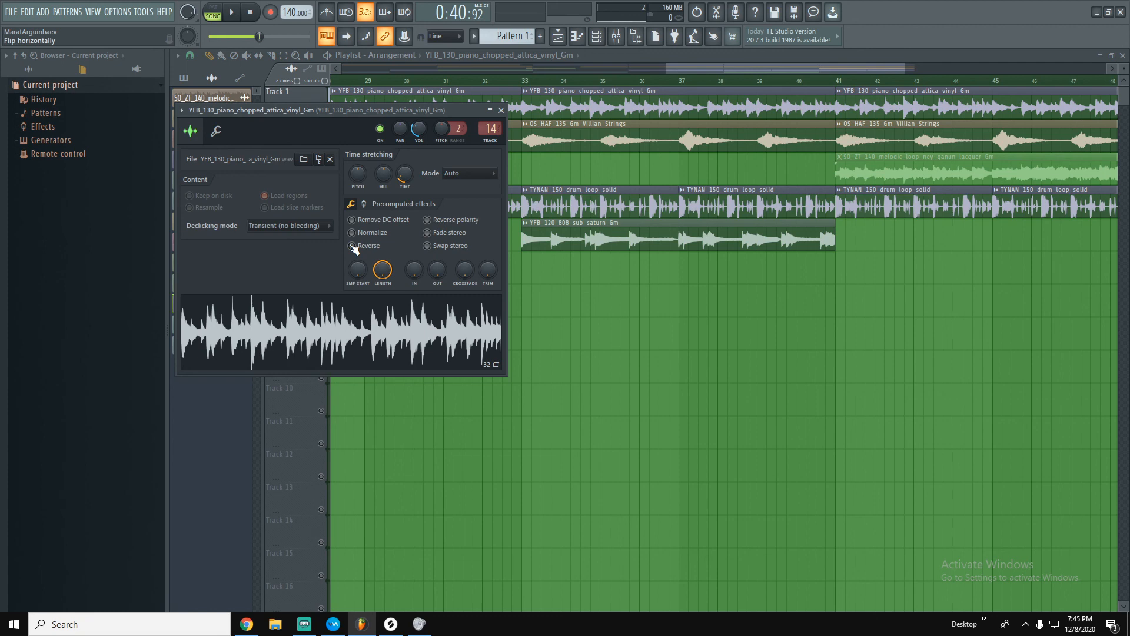
{"action": "left_click", "coordinate": [353, 246]}
Play back the reversed piano loop from around bar 17 and reopen the piano channel's settings.
{"action": "left_click_drag", "start_coordinate": [676, 72], "coordinate": [524, 72]}
{"action": "left_click", "coordinate": [560, 86]}
{"action": "key", "text": "space"}
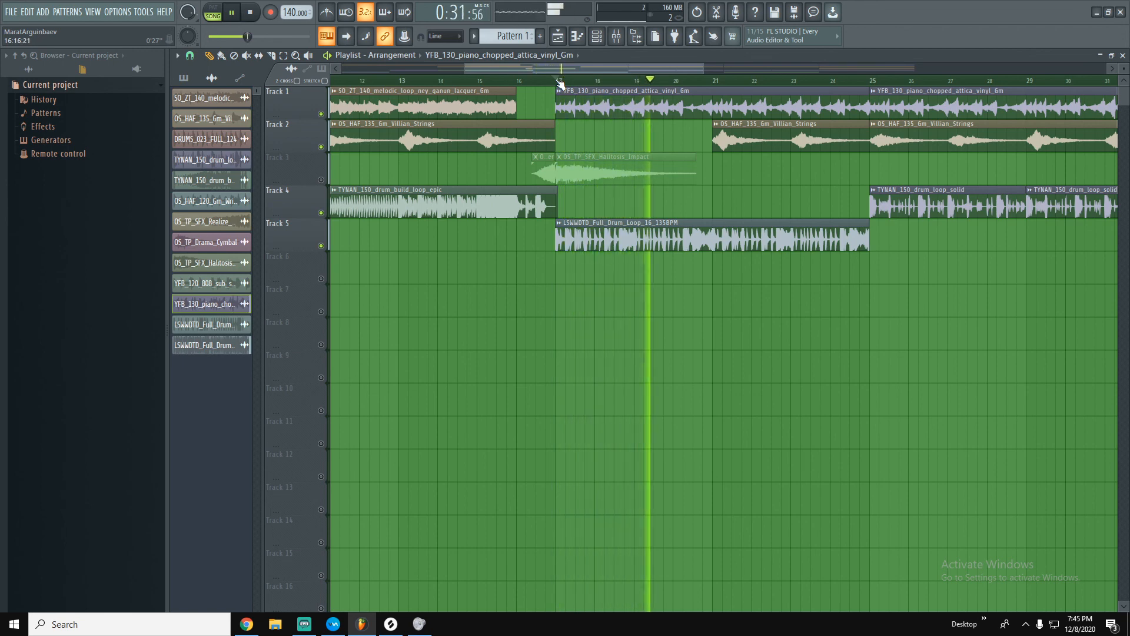
{"action": "key", "text": "space"}
{"action": "double_click", "coordinate": [634, 90]}
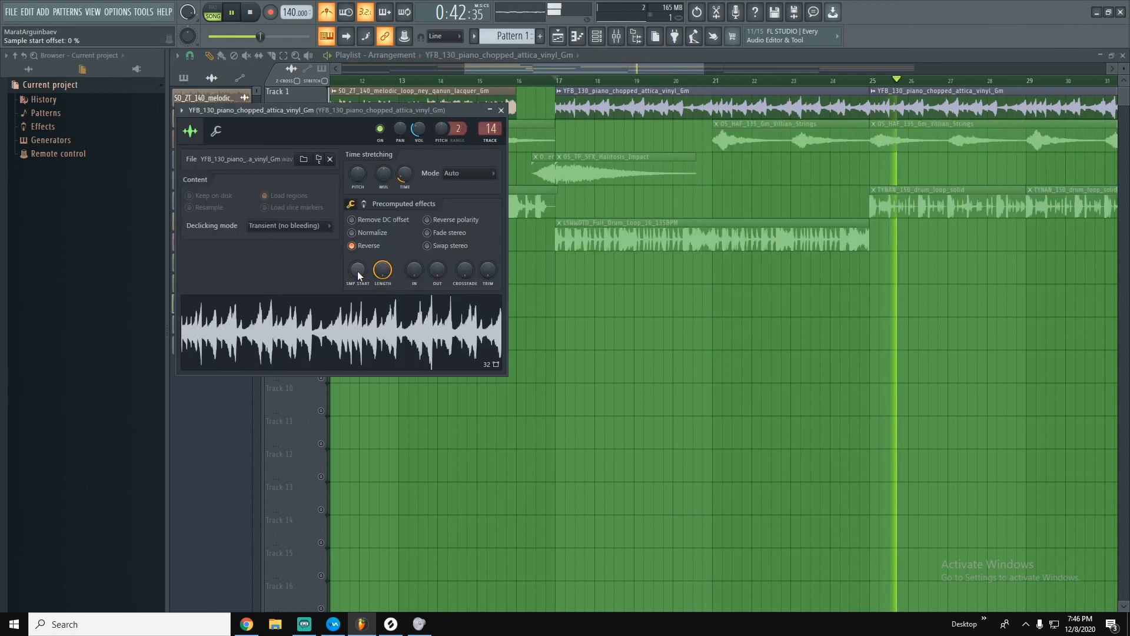
{"action": "key", "text": "space"}
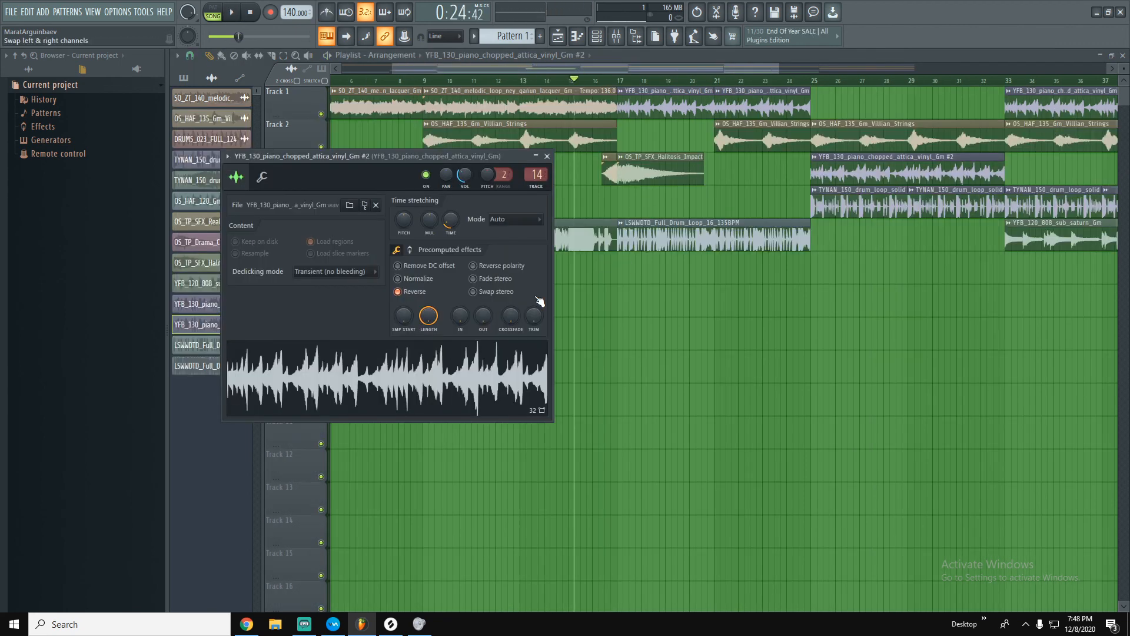
Turn off Reverse for the YFB_130_piano_chopped_attica_vinyl_Gm #2 channel and close its settings.
{"action": "left_click", "coordinate": [398, 291]}
{"action": "left_click", "coordinate": [548, 157]}
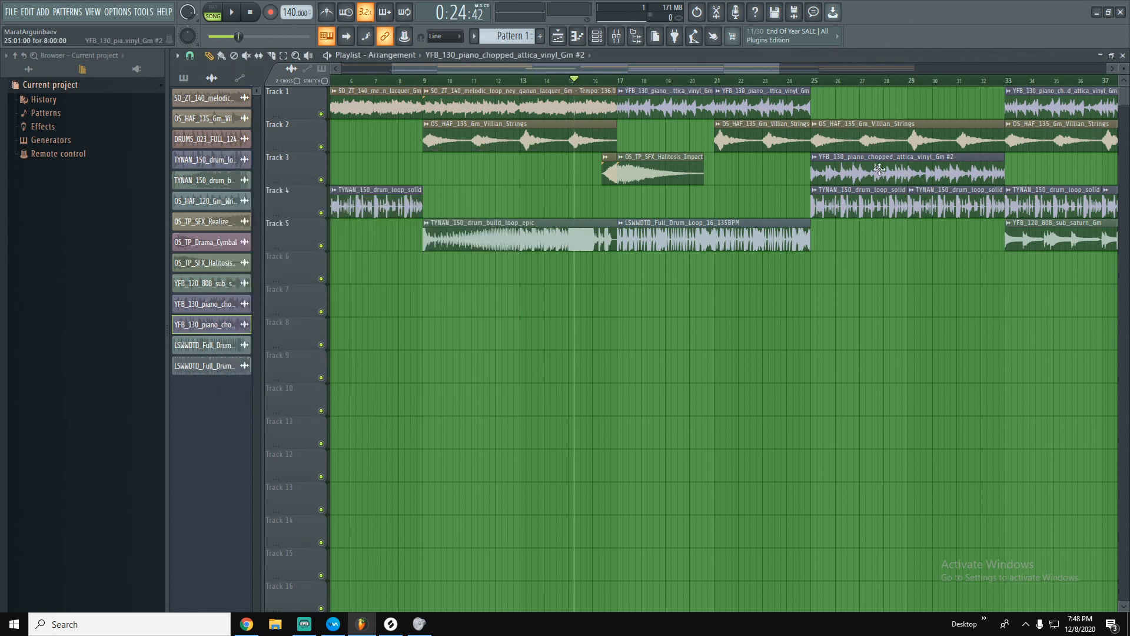
{"action": "mouse_move", "coordinate": [880, 173]}
{"action": "left_mouse_down"}
{"action": "mouse_move", "coordinate": [884, 110]}
{"action": "mouse_move", "coordinate": [883, 177]}
{"action": "left_mouse_up"}
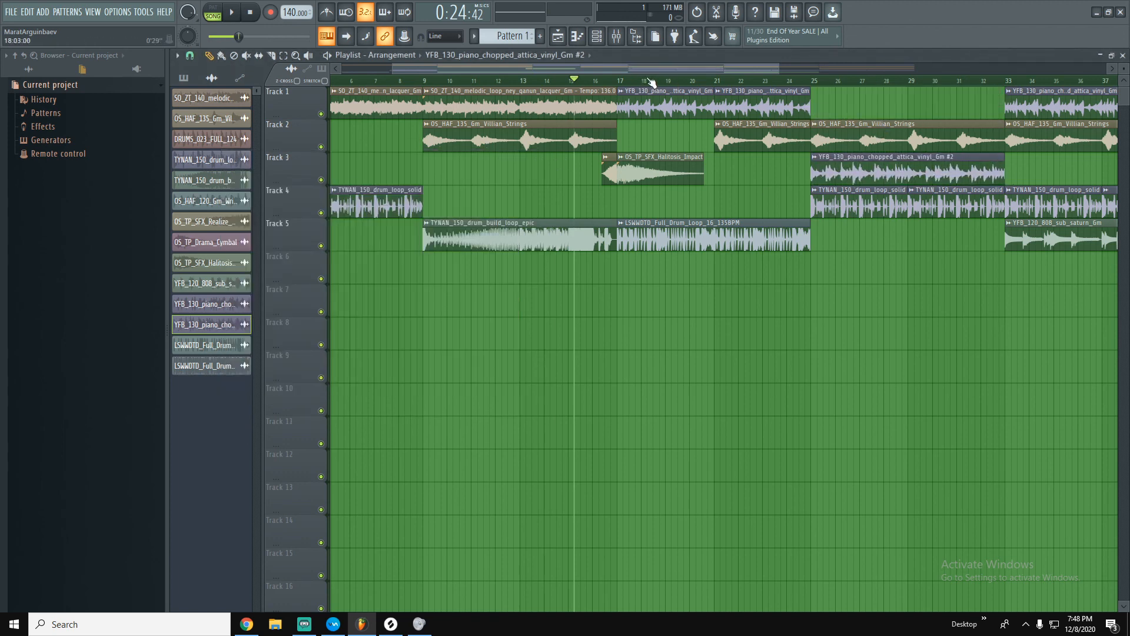
Play back the arrangement from about bar 22 through the piano clip's entry on Track 3 at bar 25.
{"action": "left_click", "coordinate": [747, 81]}
{"action": "key", "text": "space"}
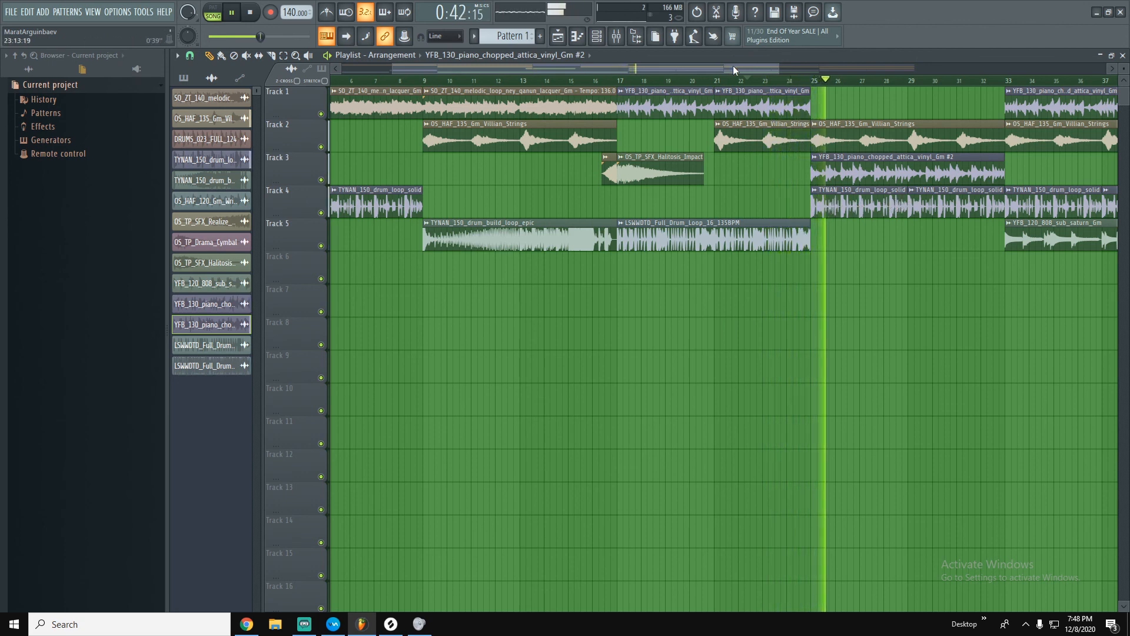
{"action": "left_click_drag", "start_coordinate": [733, 69], "coordinate": [811, 73]}
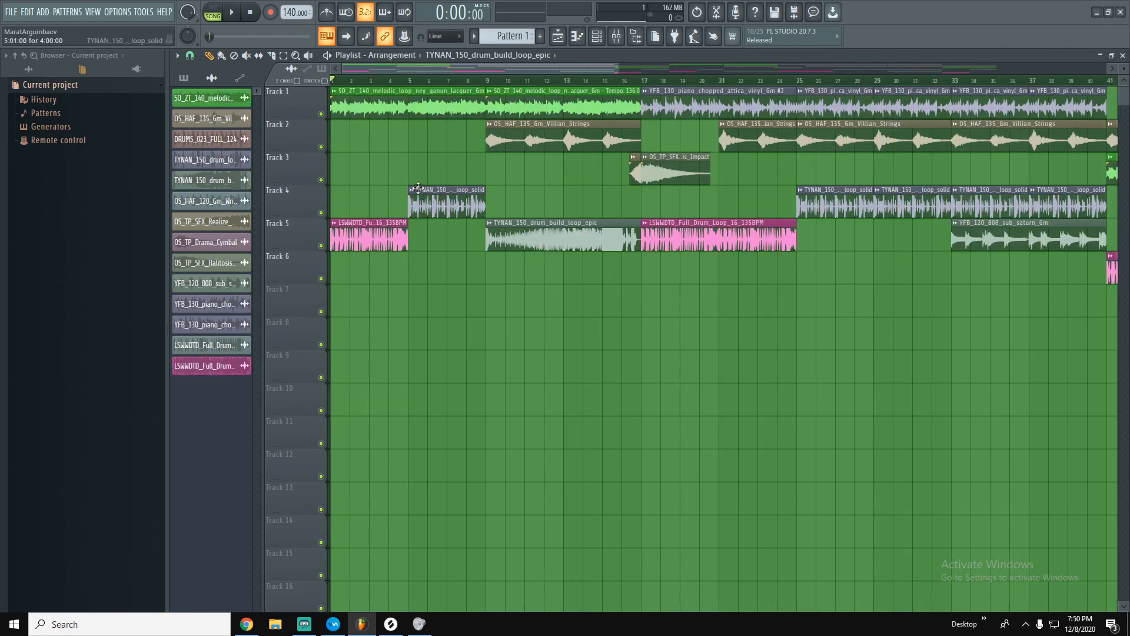
Recolor the TYNAN_150_drum_loop_solid clip on Track 4 blue.
{"action": "left_click", "coordinate": [418, 187]}
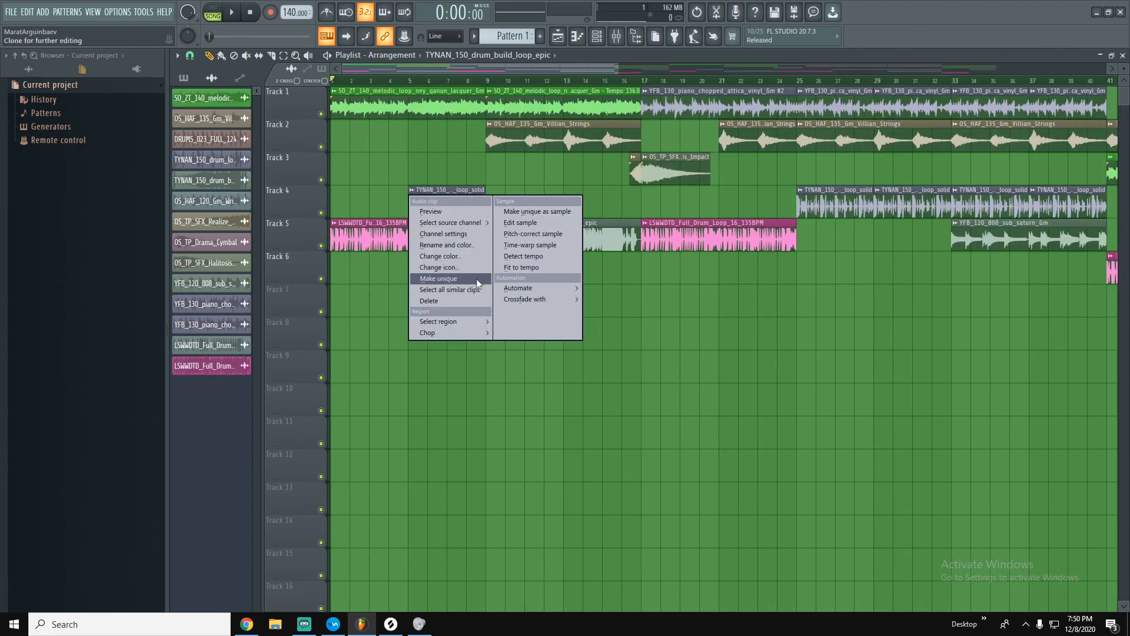
{"action": "left_click", "coordinate": [439, 257]}
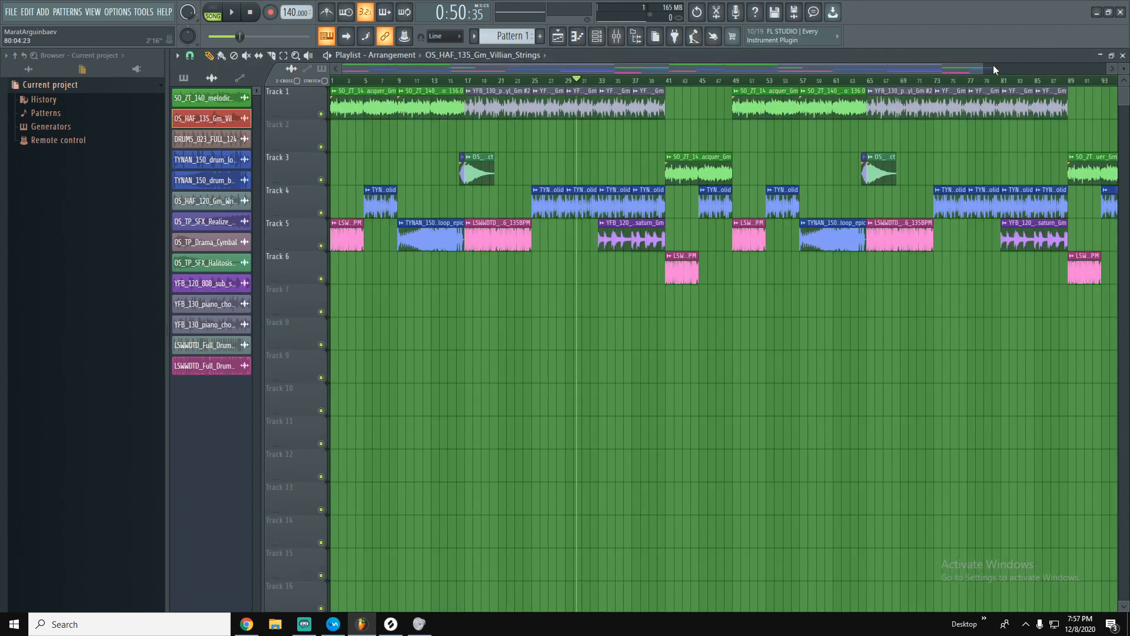
Switch to Splice and add the AS_160_strings_tea_leaves_cello_full_Gm.wav loop to the playlist's Track 1.
{"action": "left_click", "coordinate": [406, 630]}
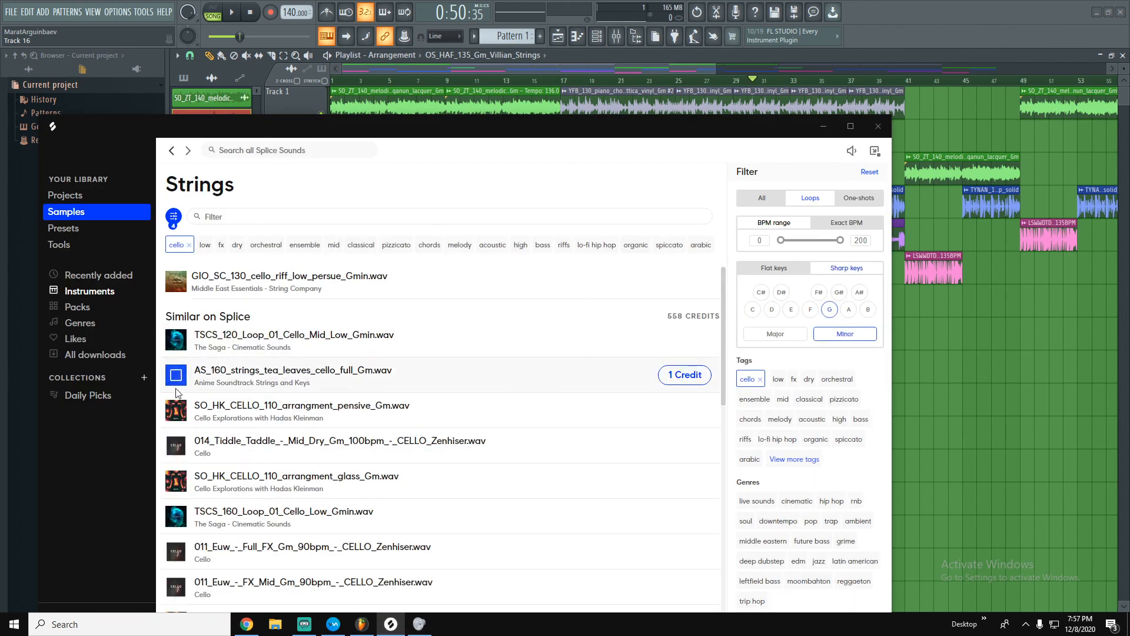
{"action": "left_click_drag", "start_coordinate": [175, 393], "coordinate": [610, 121]}
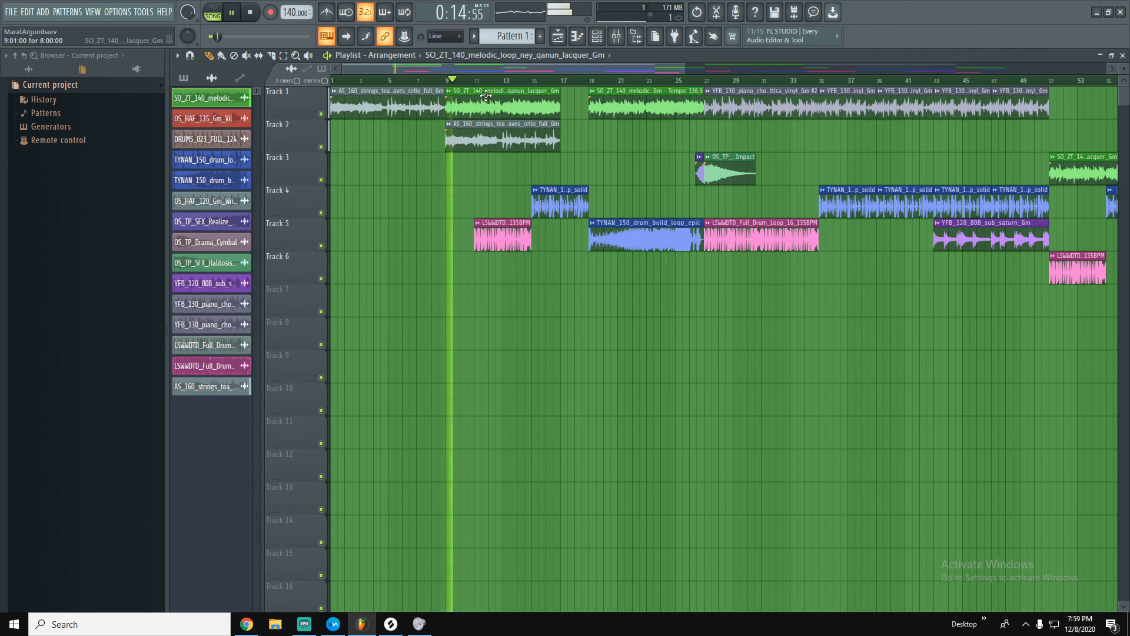
{"action": "double_click", "coordinate": [487, 93]}
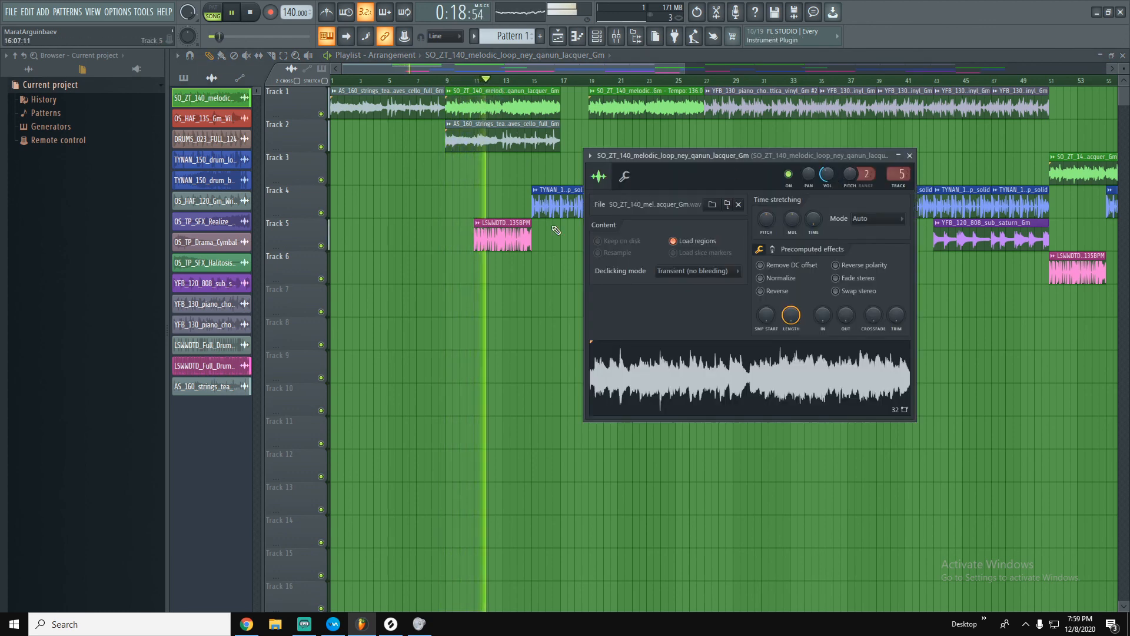
{"action": "right_click", "coordinate": [501, 243]}
{"action": "left_click", "coordinate": [531, 238]}
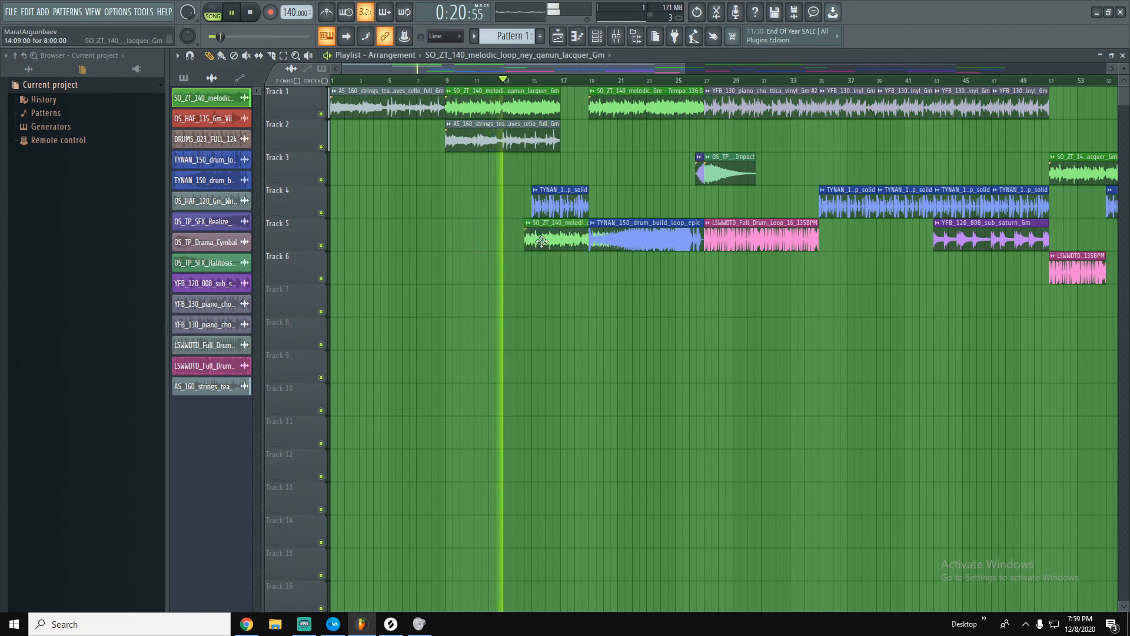
{"action": "key", "text": "ctrl+z"}
{"action": "key", "text": "ctrl+alt+z"}
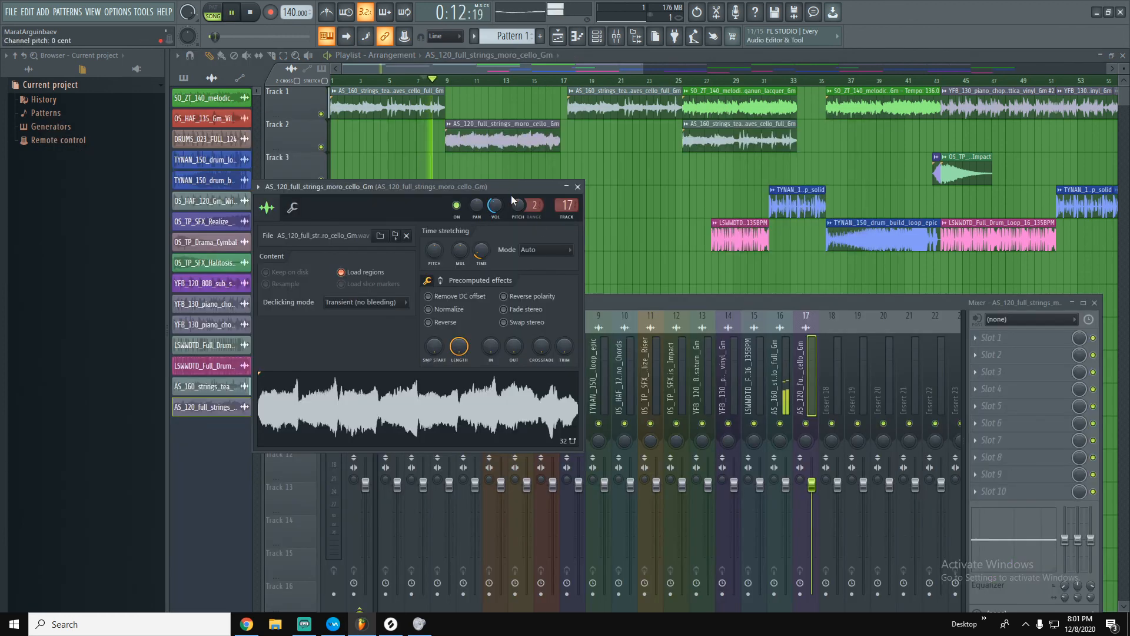
Move the AS_120_full_strings_moro_cello_Gm channel settings window clear of the first clips.
{"action": "left_click_drag", "start_coordinate": [512, 187], "coordinate": [744, 182]}
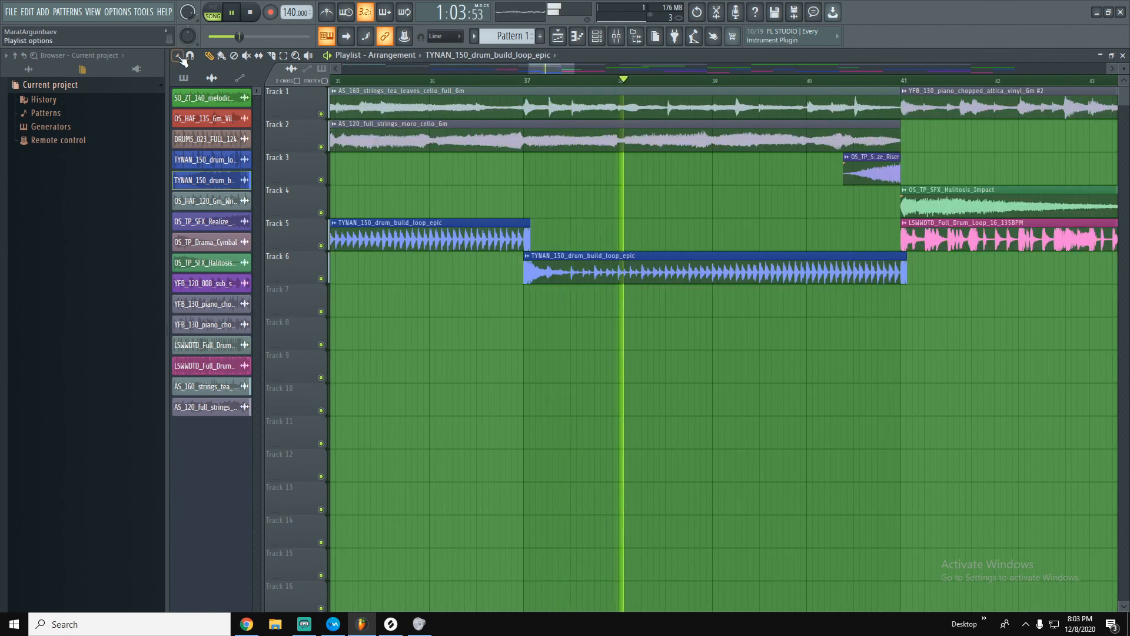
Change the playlist's snap setting for editing the drum build clips around bar 37.
{"action": "left_click", "coordinate": [178, 56]}
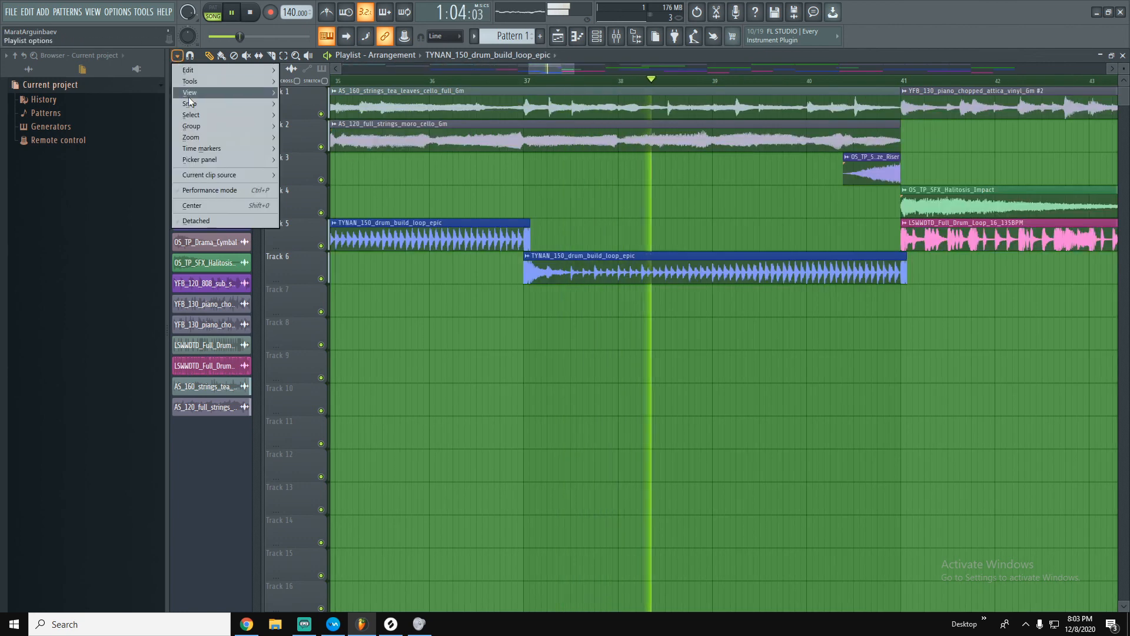
{"action": "mouse_move", "coordinate": [189, 104]}
{"action": "left_click", "coordinate": [302, 246]}
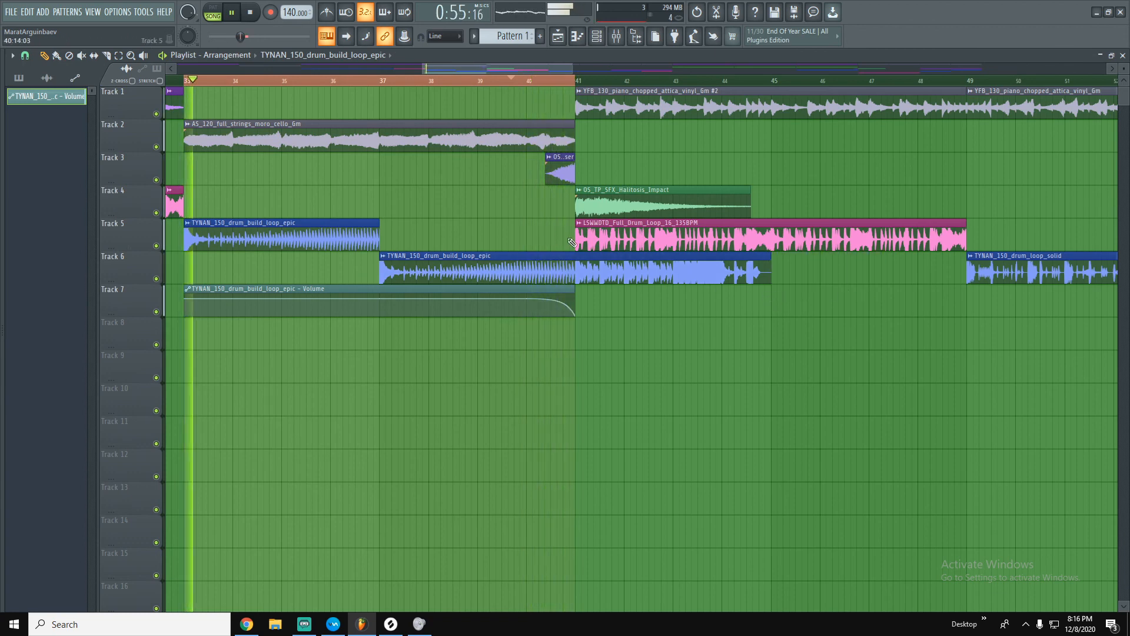
Clear the time selection over bars 33 to 41 and trim the start of Track 5's LSWWDTD_Full_Drum_Loop_16_135BPM clip to bar 43.
{"action": "double_click", "coordinate": [569, 81]}
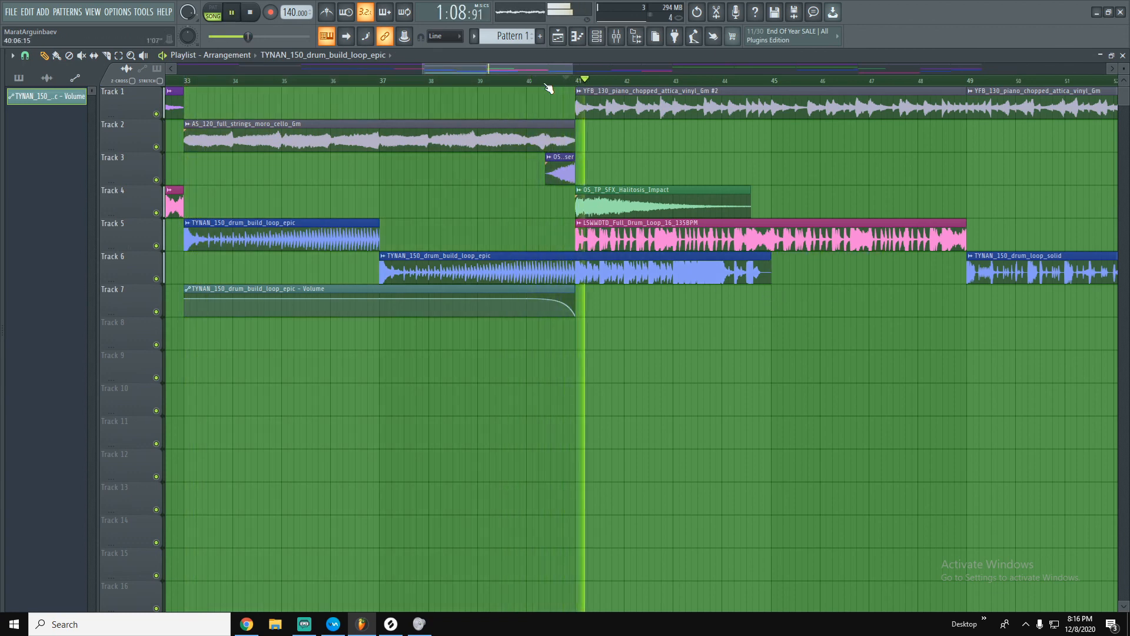
{"action": "left_click_drag", "start_coordinate": [577, 250], "coordinate": [674, 251]}
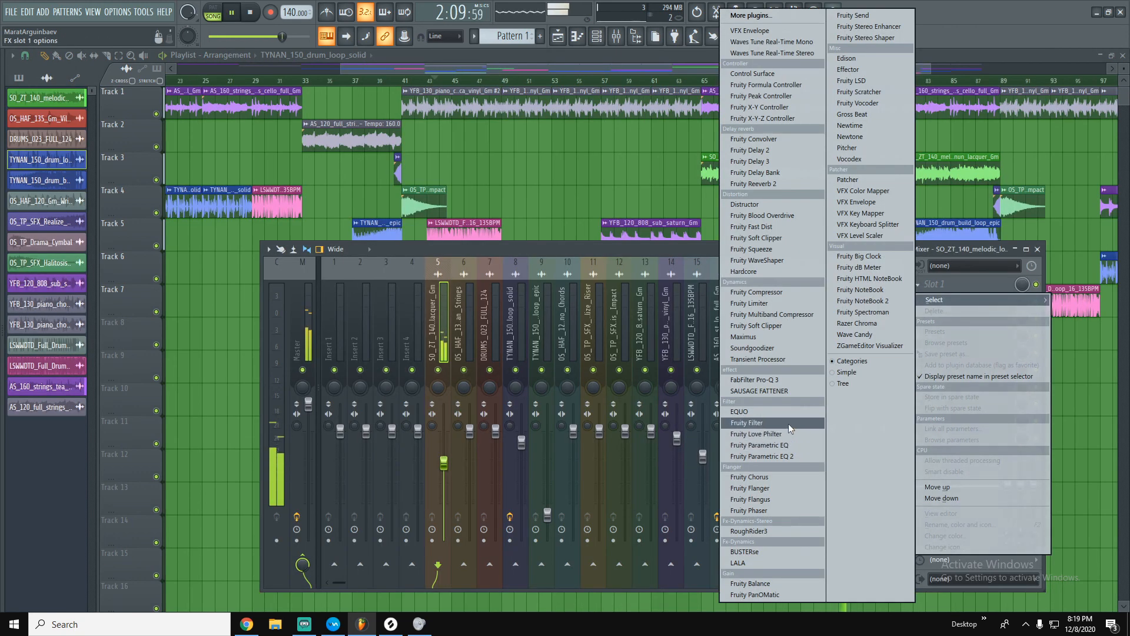
Load FabFilter Pro-Q 3 on the SO_ZT_140_melodic_loop_ney_qanun_lacquer_Gm mixer track and add an EQ band just below 5 kHz.
{"action": "left_click", "coordinate": [760, 380]}
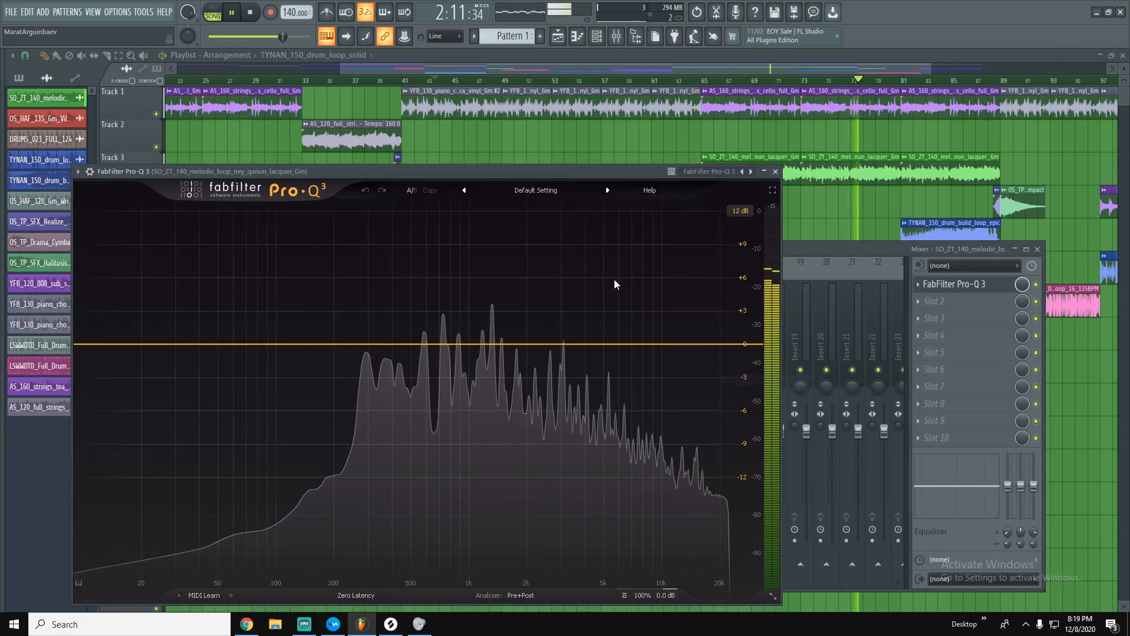
{"action": "left_click", "coordinate": [595, 344]}
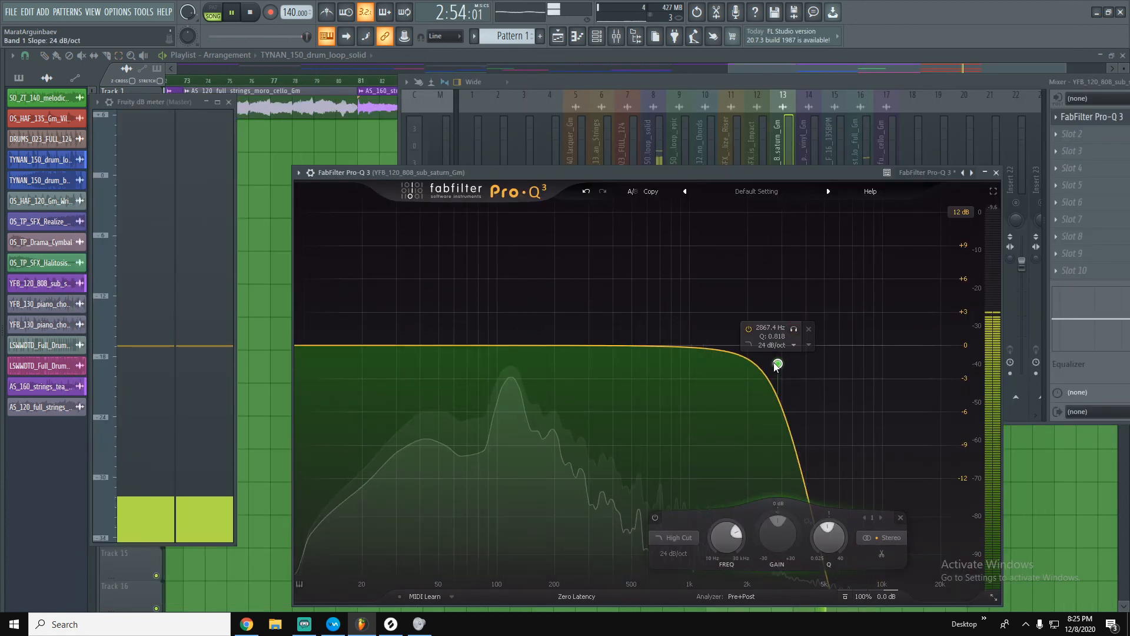
Set the YFB_120_808_sub_saturn_Gm high-cut band to 36 dB/oct and shift it to a slightly higher frequency.
{"action": "scroll", "coordinate": [777, 365], "scroll_direction": "up", "scroll_amount": 2}
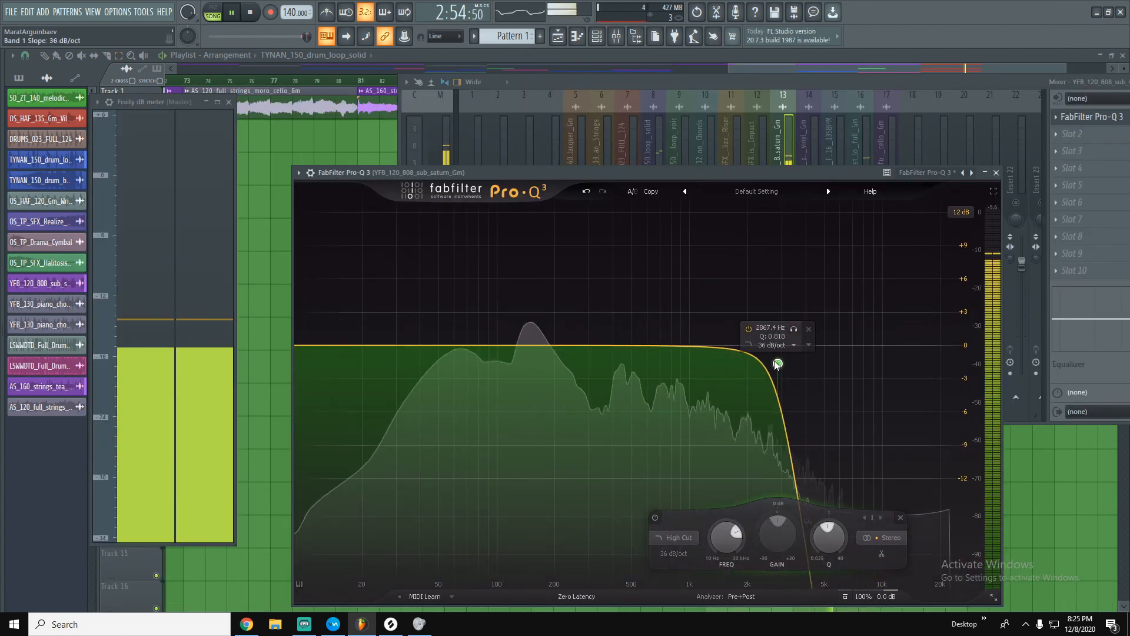
{"action": "left_click_drag", "start_coordinate": [778, 365], "coordinate": [787, 347]}
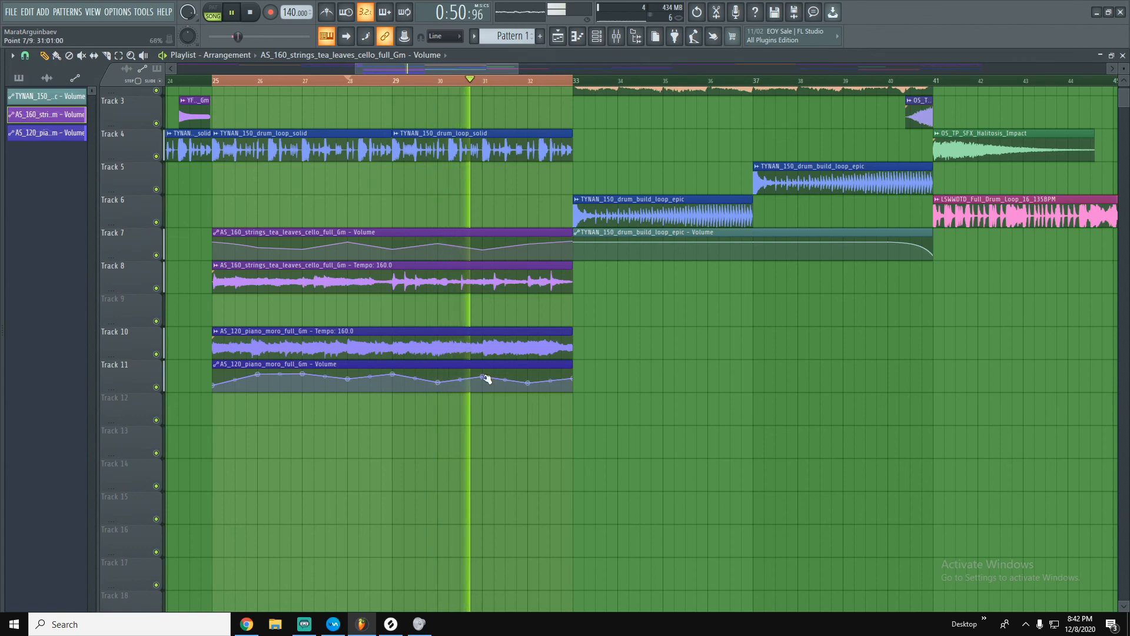
Paste the copied 80% value onto the bar 31 point of the AS_120_piano_moro_full_Gm volume automation on Track 11.
{"action": "right_click", "coordinate": [485, 377]}
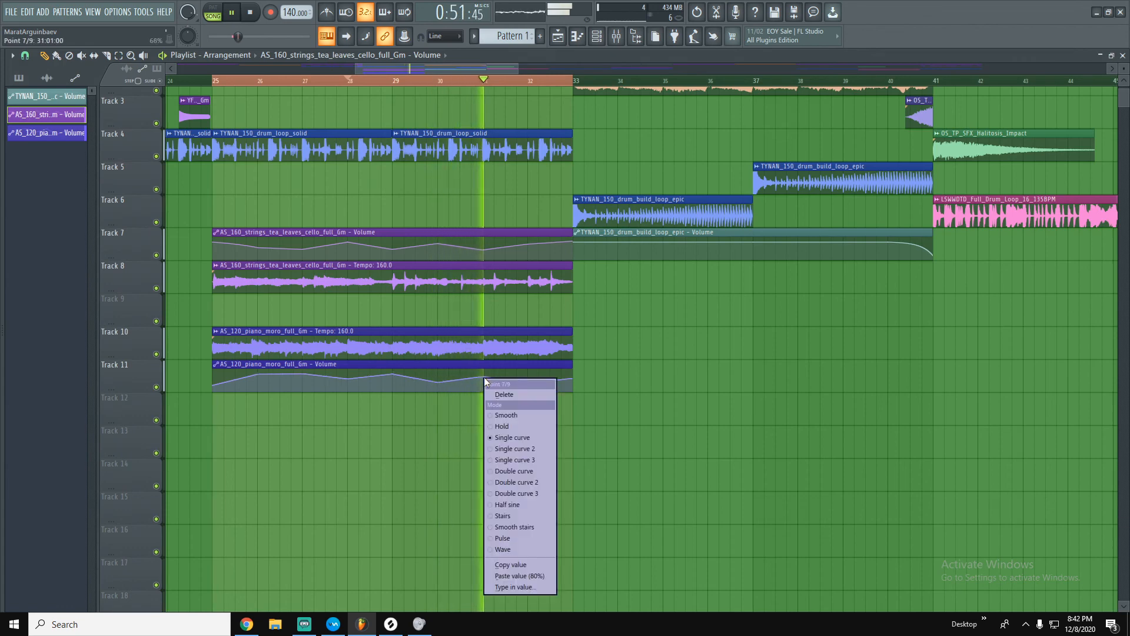
{"action": "left_click", "coordinate": [519, 571]}
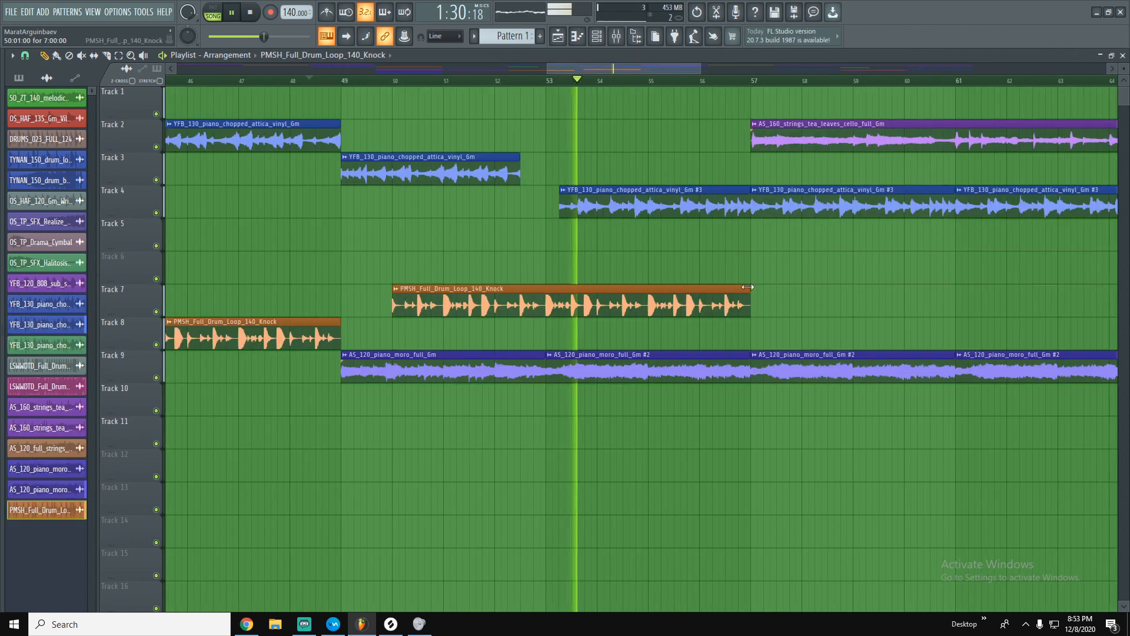
Shorten the PMSH_Full_Drum_Loop_140_Knock clip at bar 50 on Track 7 to a length of 2:10:00, and restart playback.
{"action": "left_click_drag", "start_coordinate": [750, 296], "coordinate": [524, 297]}
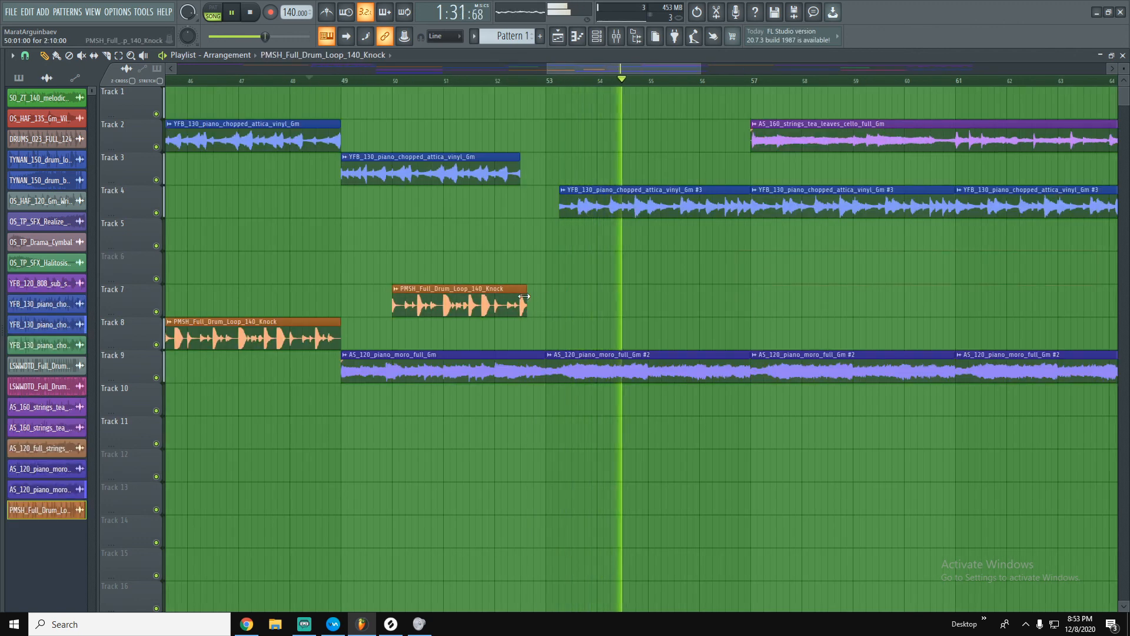
{"action": "key", "text": "space"}
{"action": "key", "text": "space"}
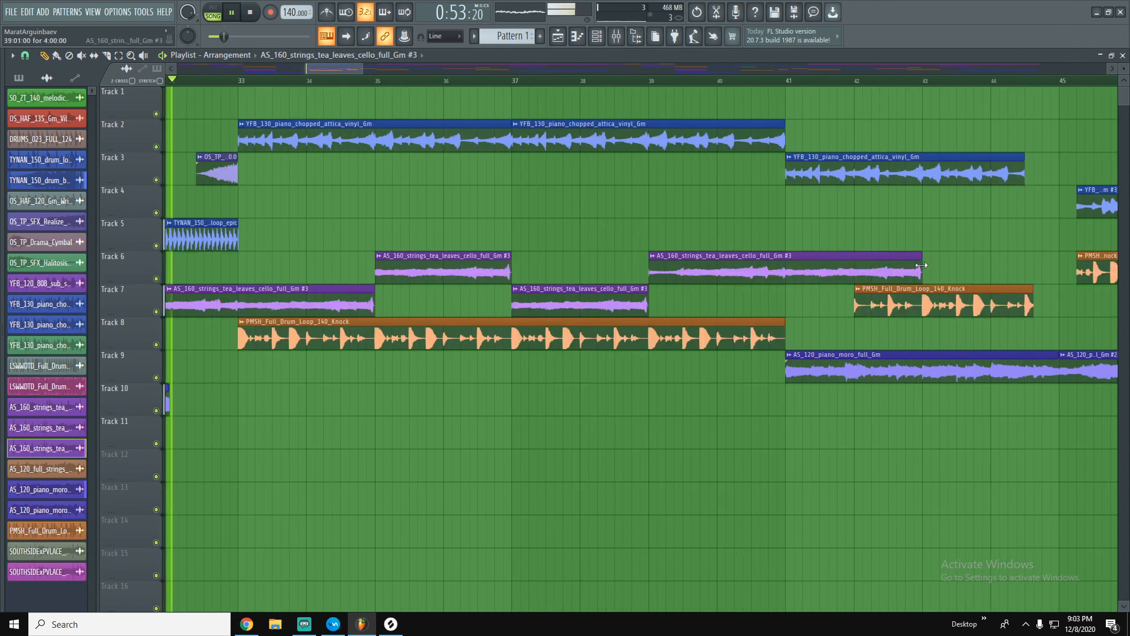
Shorten the AS_160_strings_tea_leaves_cello_full_Gm #3 clip at bar 39 on Track 6 to a length of 2:02:00.
{"action": "left_click_drag", "start_coordinate": [921, 265], "coordinate": [789, 266]}
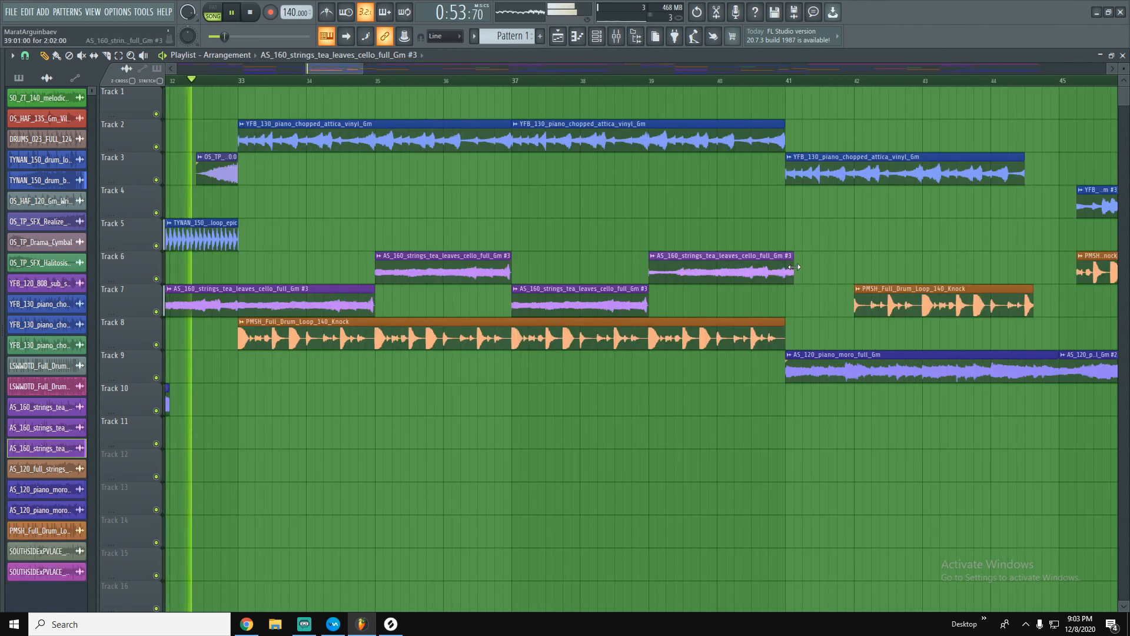
{"action": "left_click_drag", "start_coordinate": [344, 68], "coordinate": [329, 66]}
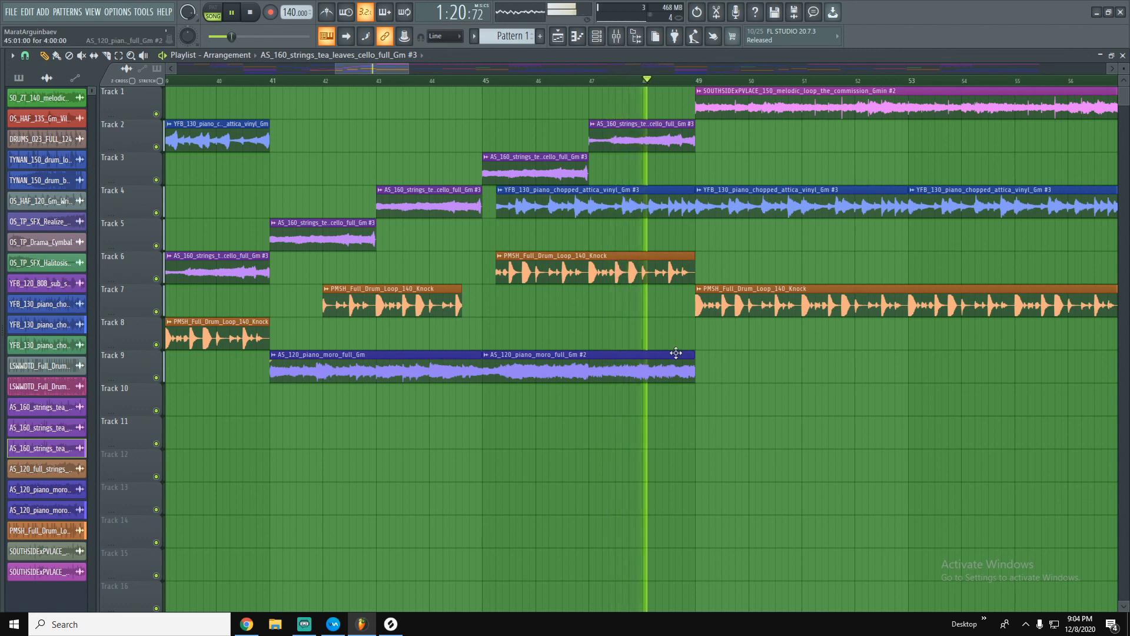
Mute and unmute Track 9 during playback to compare the section with and without the AS_120_piano_moro_full_Gm clips.
{"action": "left_click", "coordinate": [156, 378]}
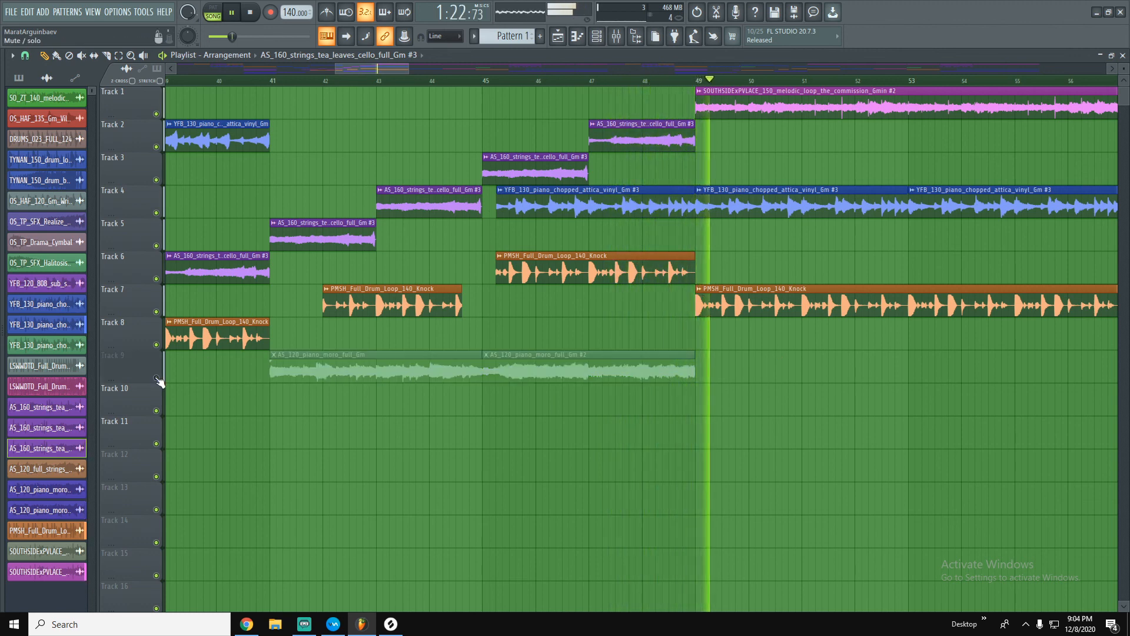
{"action": "left_click", "coordinate": [156, 377]}
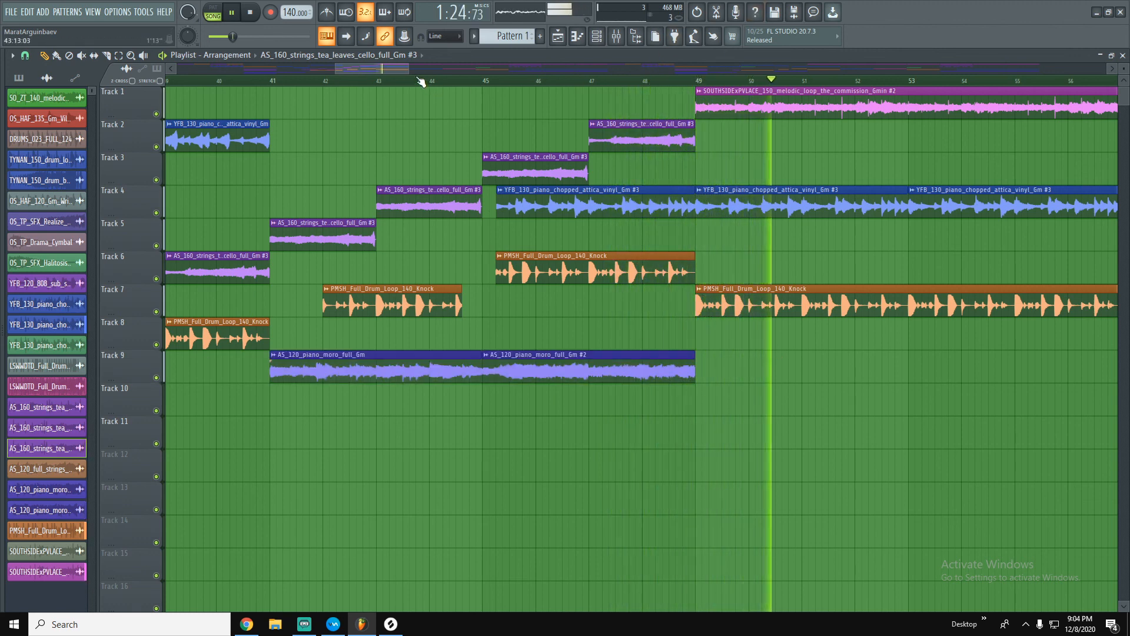
{"action": "left_click_drag", "start_coordinate": [409, 67], "coordinate": [424, 66]}
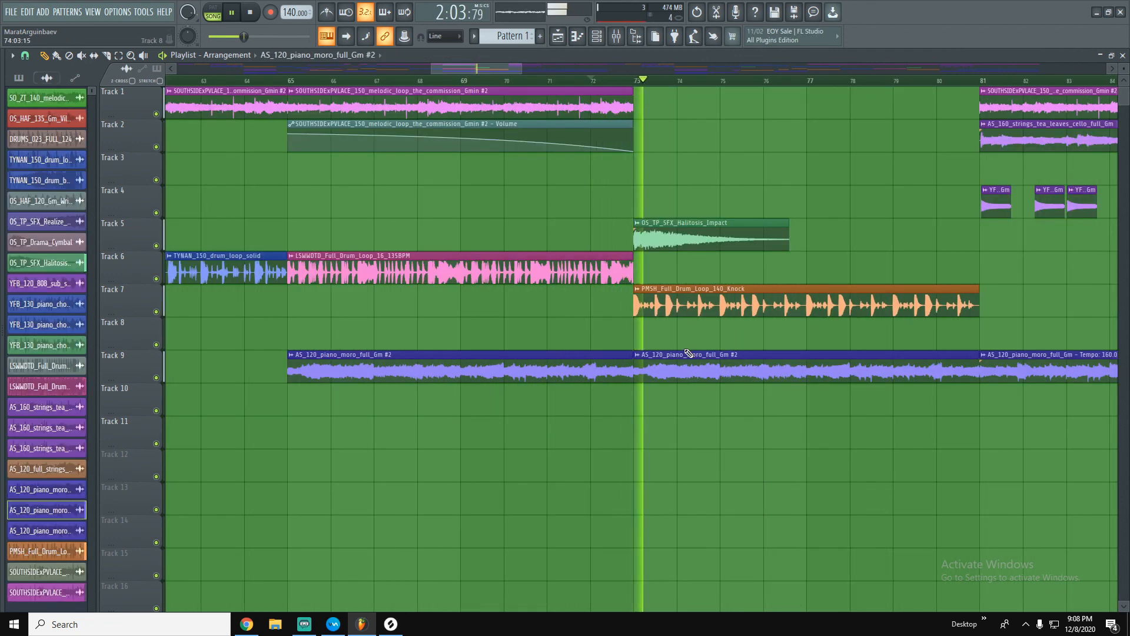
Move the OS_TP_SFX_Halitosis_Impact clip at bar 73 up to Track 4.
{"action": "left_click_drag", "start_coordinate": [689, 271], "coordinate": [677, 203]}
{"action": "left_click_drag", "start_coordinate": [461, 69], "coordinate": [487, 69]}
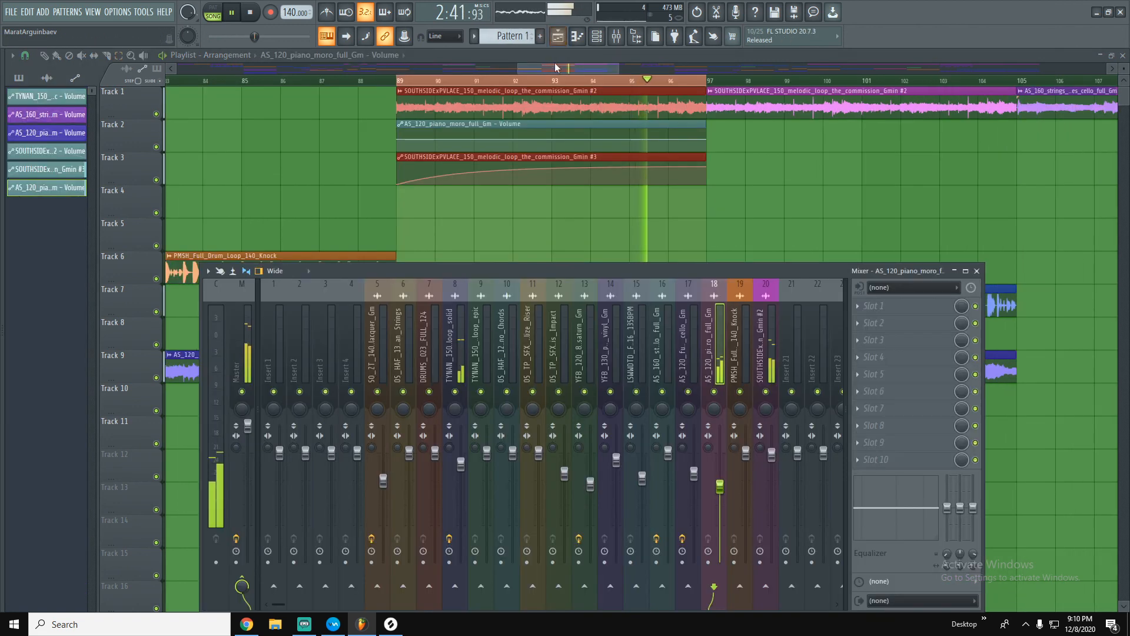
Close the mixer and move the AS_120_piano_moro_full_Gm volume automation clip at bar 89 from Track 2 to Track 10.
{"action": "key", "text": "F9"}
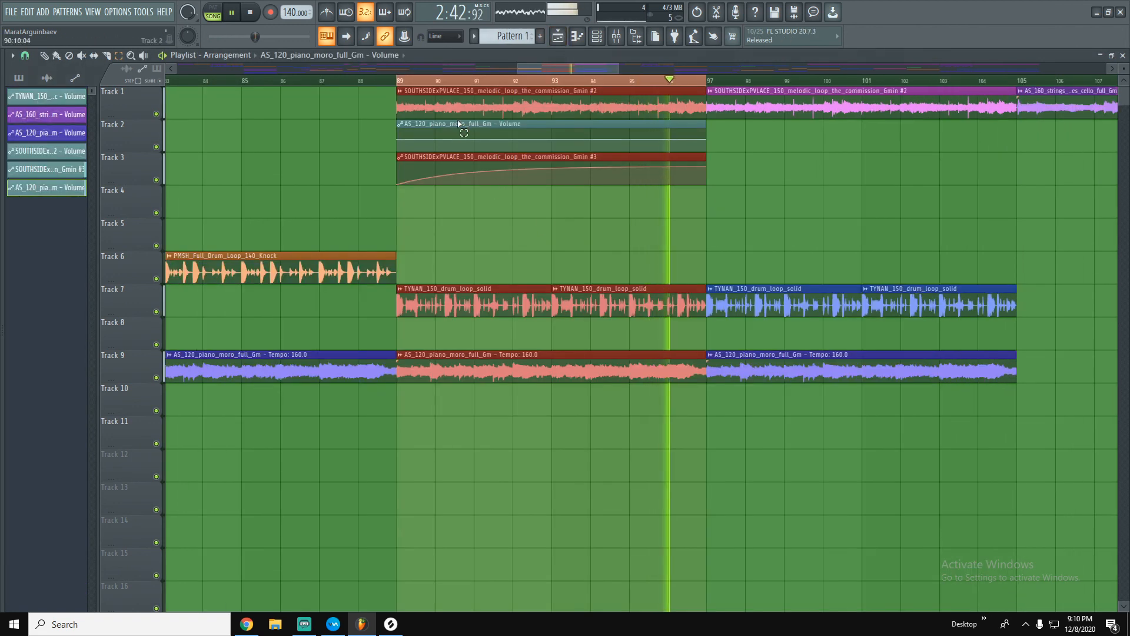
{"action": "left_click_drag", "start_coordinate": [648, 143], "coordinate": [648, 406]}
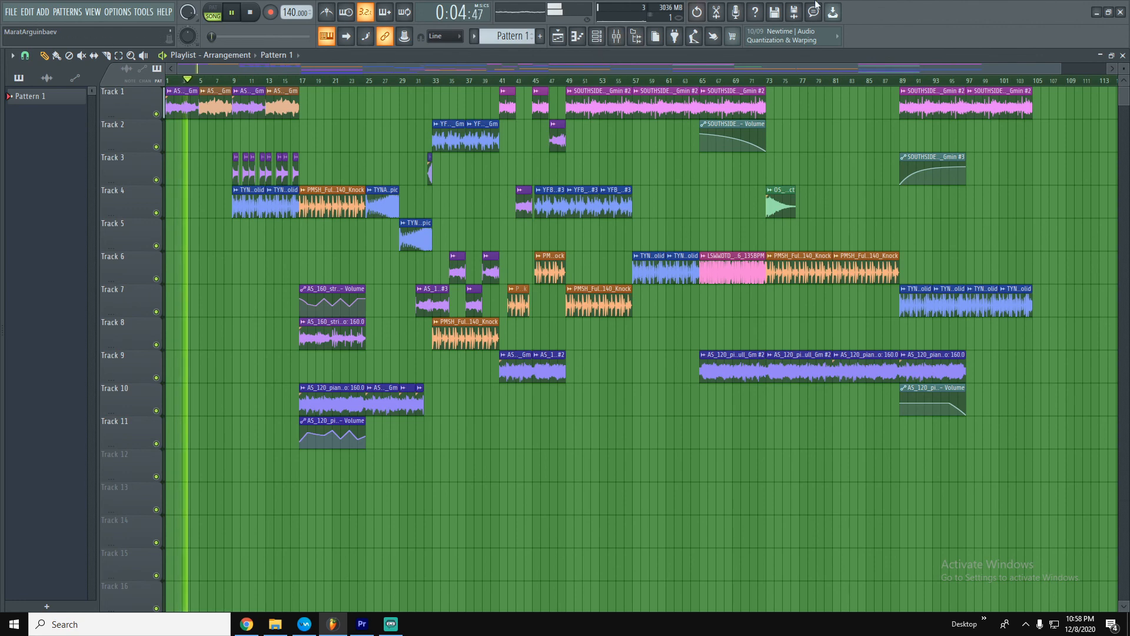
Review the arrangement from the start during playback, checking the mixer levels and the clips through about bar 45.
{"action": "left_click_drag", "start_coordinate": [1063, 69], "coordinate": [510, 69]}
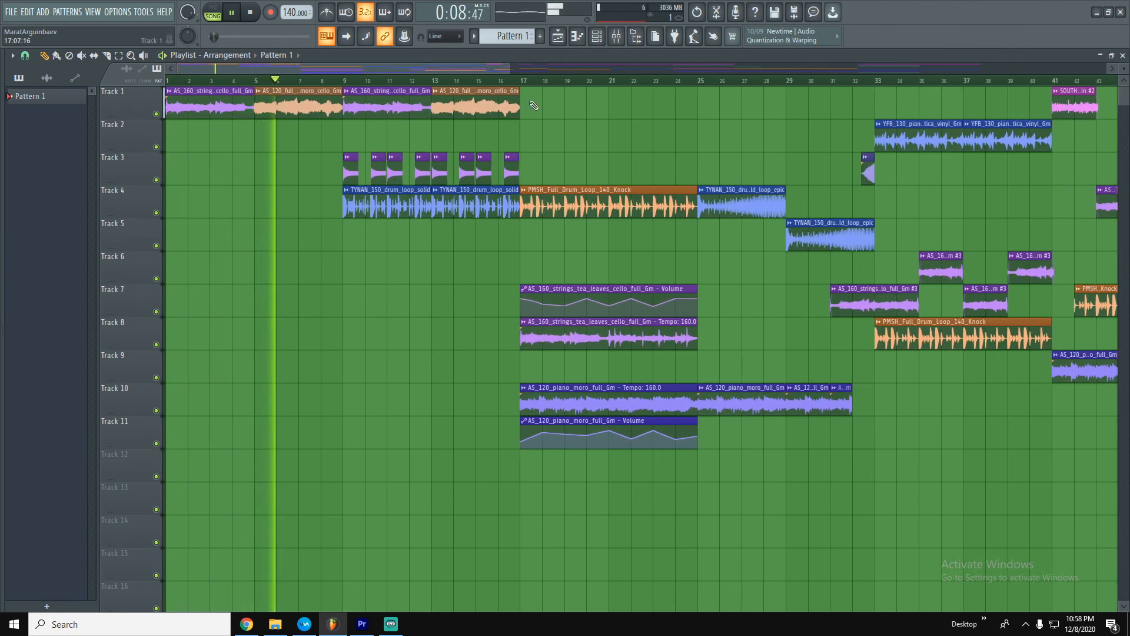
{"action": "left_click", "coordinate": [617, 39]}
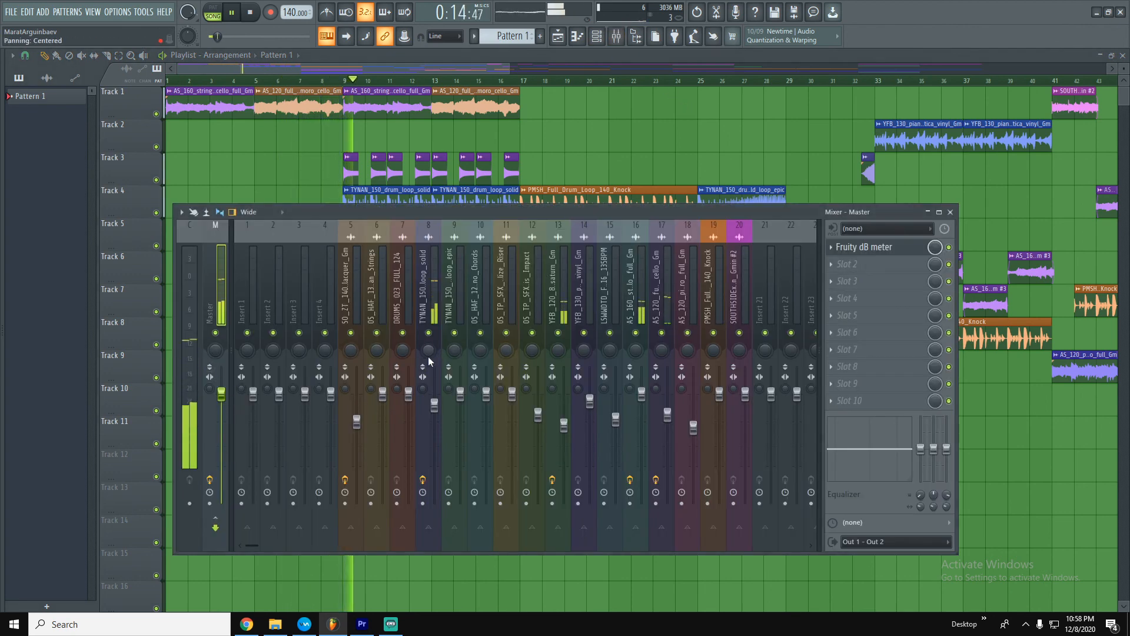
{"action": "key", "text": "F9"}
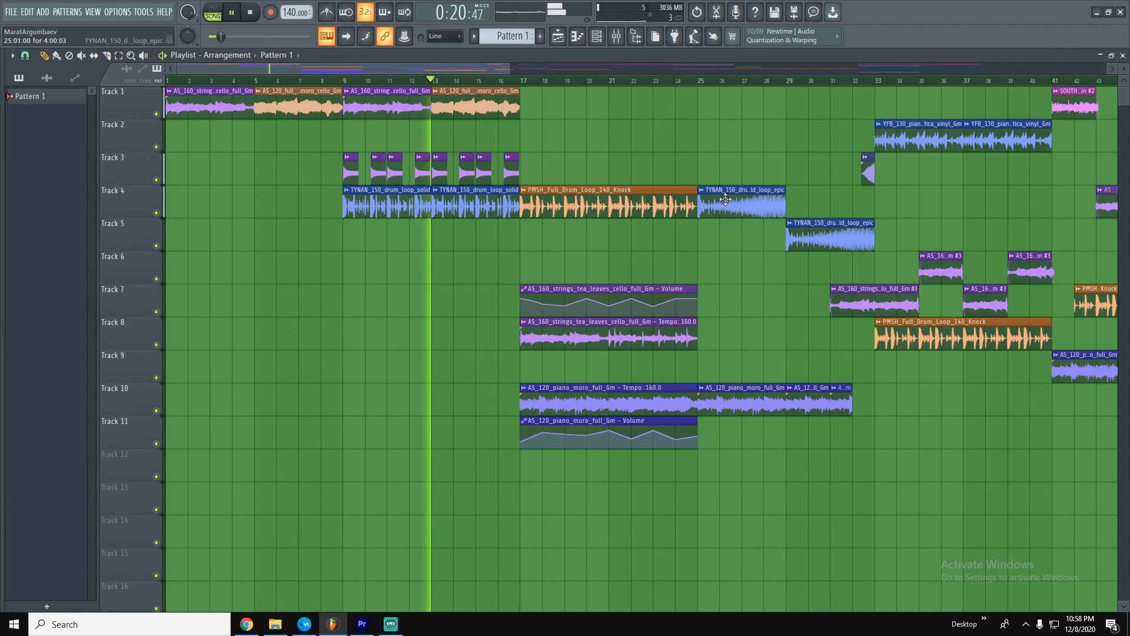
{"action": "left_click_drag", "start_coordinate": [510, 70], "coordinate": [477, 68]}
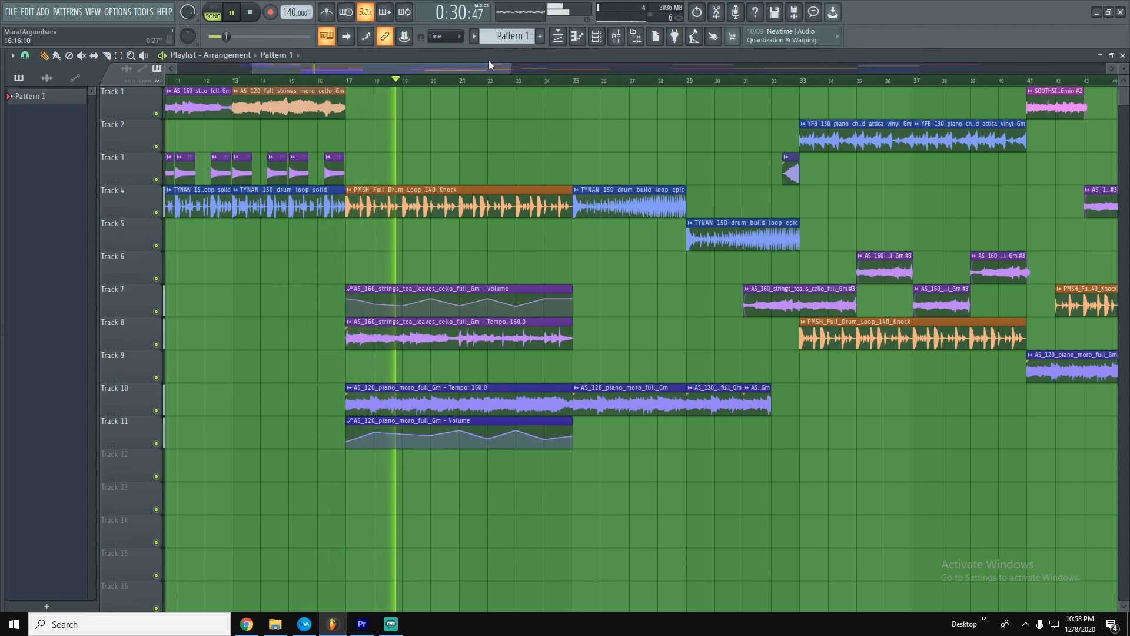
{"action": "left_click_drag", "start_coordinate": [485, 67], "coordinate": [497, 69]}
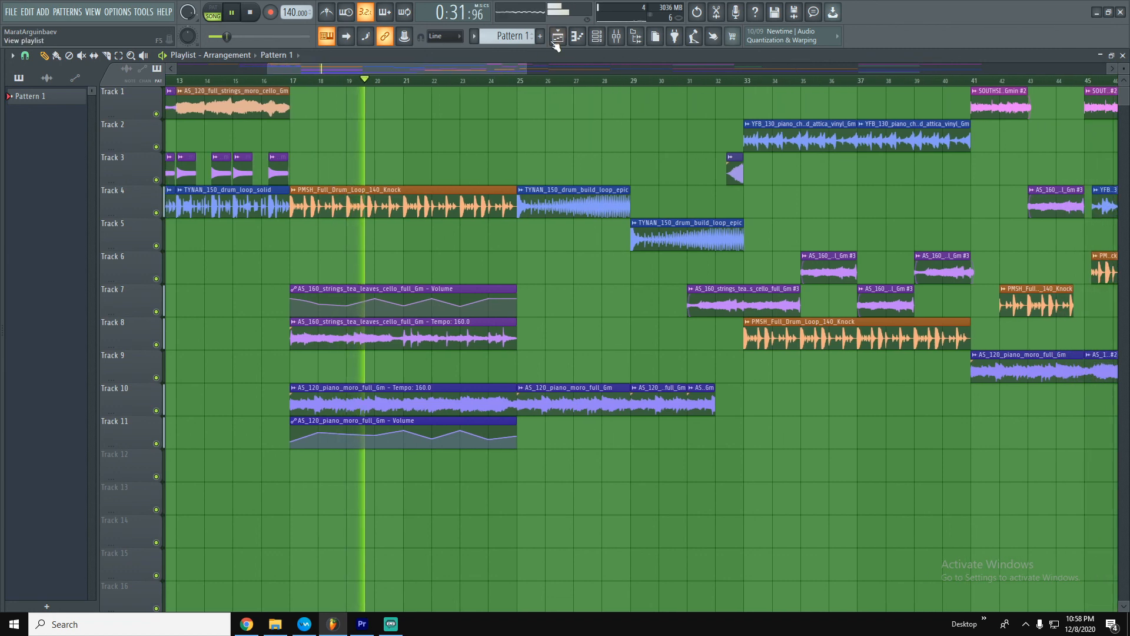
Show the mixer, select the AS_120_piano_moro_full_Gm track and place the mixer below the clips to watch levels during playback.
{"action": "left_click", "coordinate": [616, 36]}
{"action": "left_click_drag", "start_coordinate": [581, 216], "coordinate": [748, 58]}
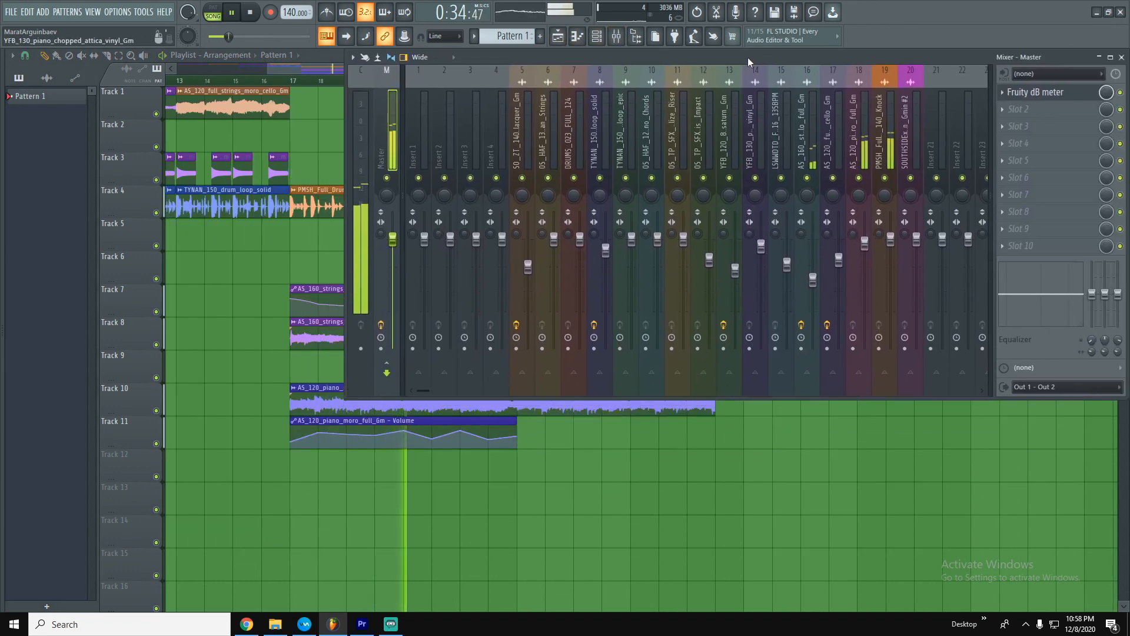
{"action": "left_click", "coordinate": [845, 138]}
{"action": "left_click_drag", "start_coordinate": [529, 63], "coordinate": [369, 468]}
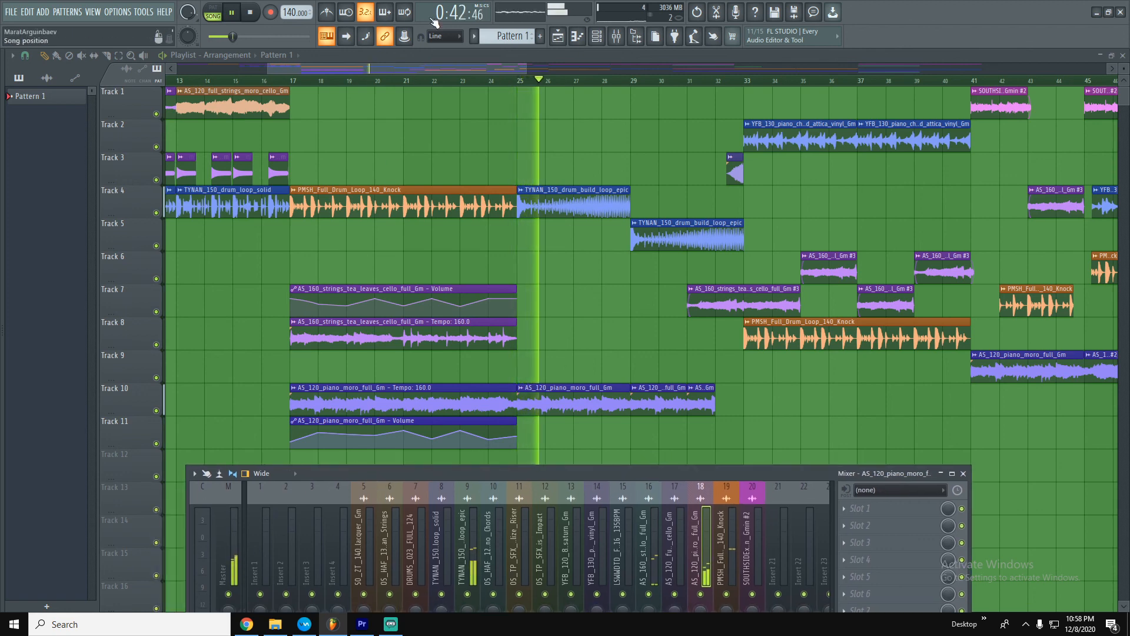
Follow playback through about bar 35 and inspect the sample settings of the AS_160_strings_tea_leaves_cello_full_Gm #3 clip at bar 31.
{"action": "left_click_drag", "start_coordinate": [423, 64], "coordinate": [511, 69]}
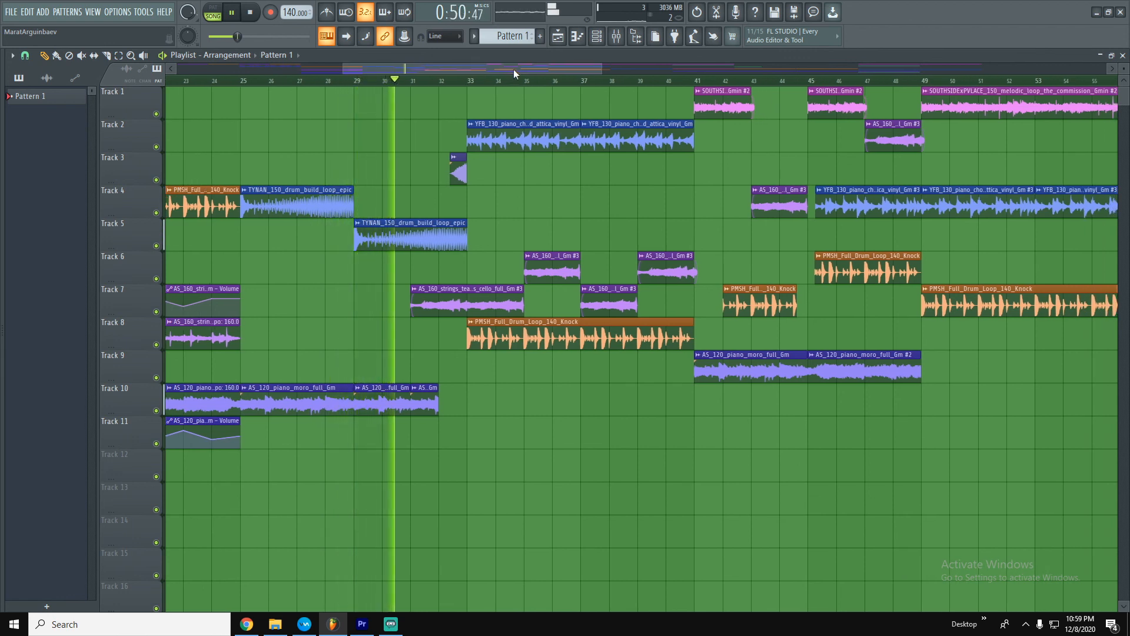
{"action": "left_click_drag", "start_coordinate": [513, 69], "coordinate": [527, 69]}
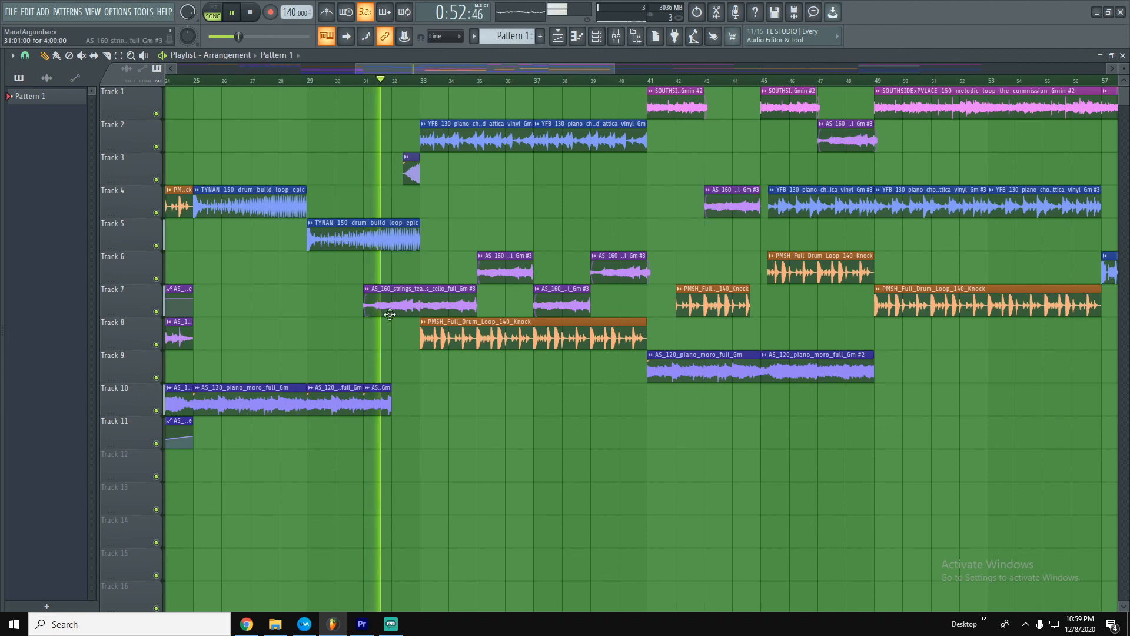
{"action": "double_click", "coordinate": [406, 313]}
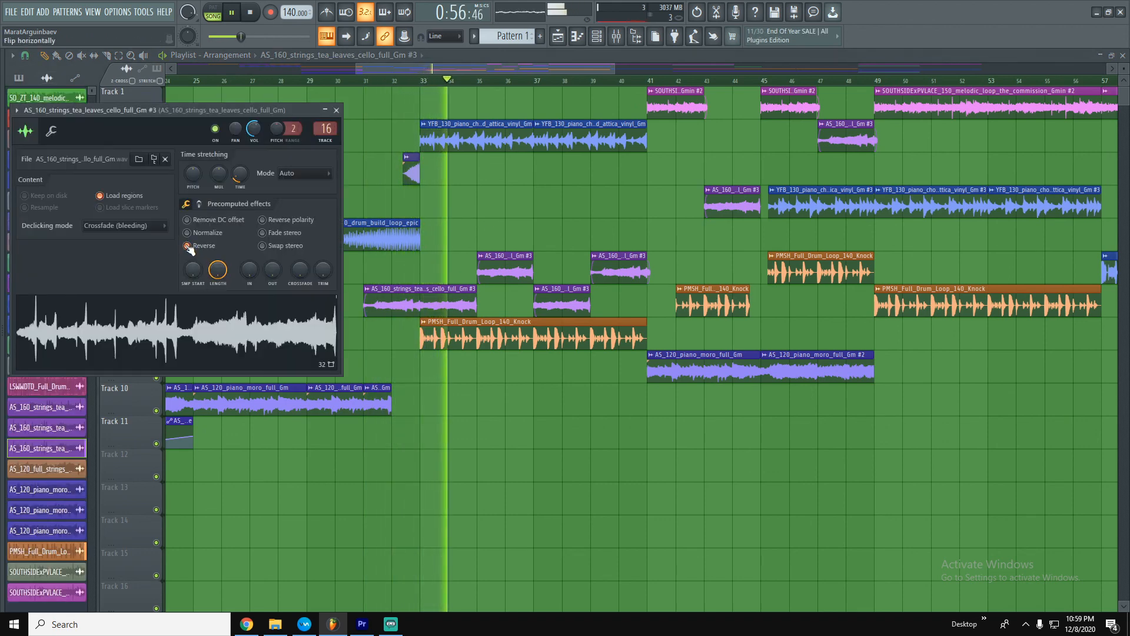
{"action": "left_click", "coordinate": [336, 110]}
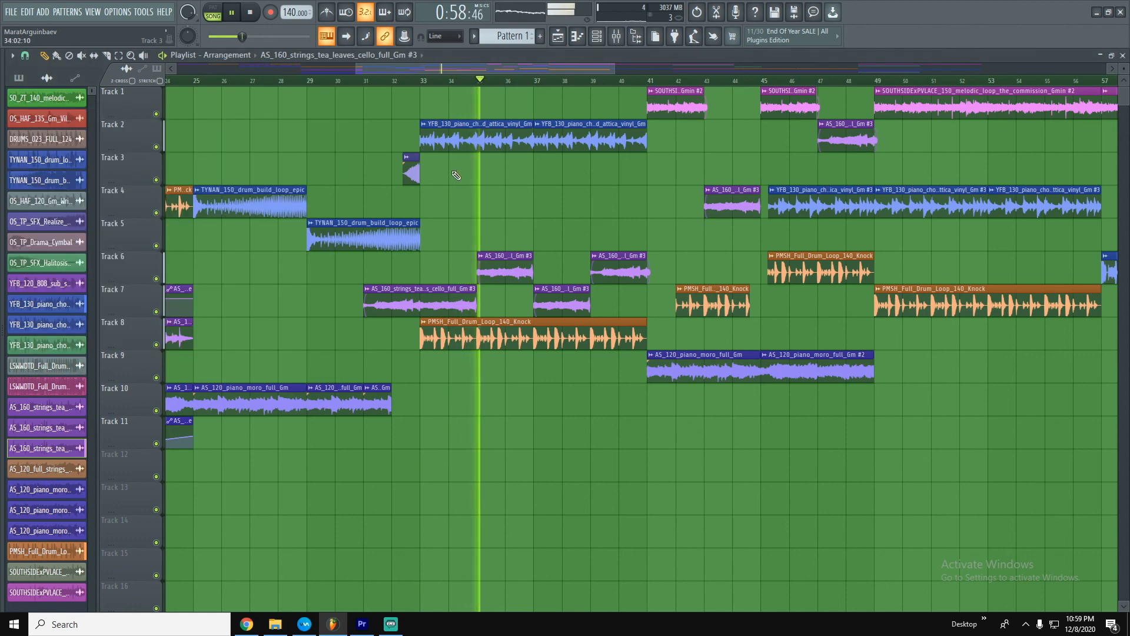
Review the arrangement during playback from about bar 35 to bar 60, following the clips across the middle section.
{"action": "left_click_drag", "start_coordinate": [379, 66], "coordinate": [417, 70]}
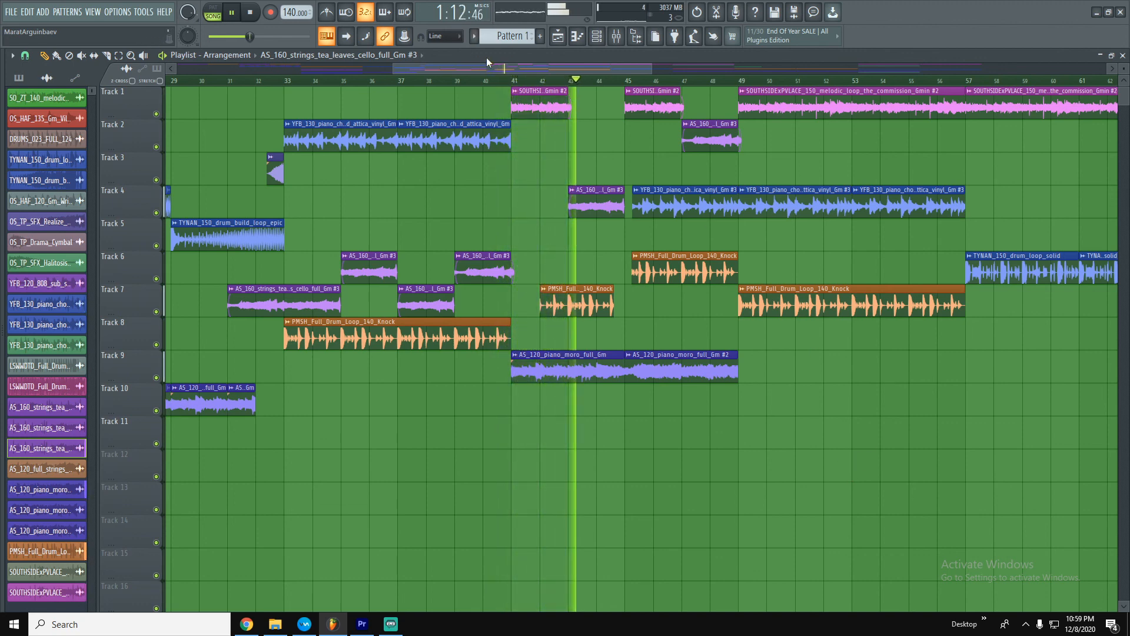
{"action": "left_click_drag", "start_coordinate": [486, 66], "coordinate": [529, 67]}
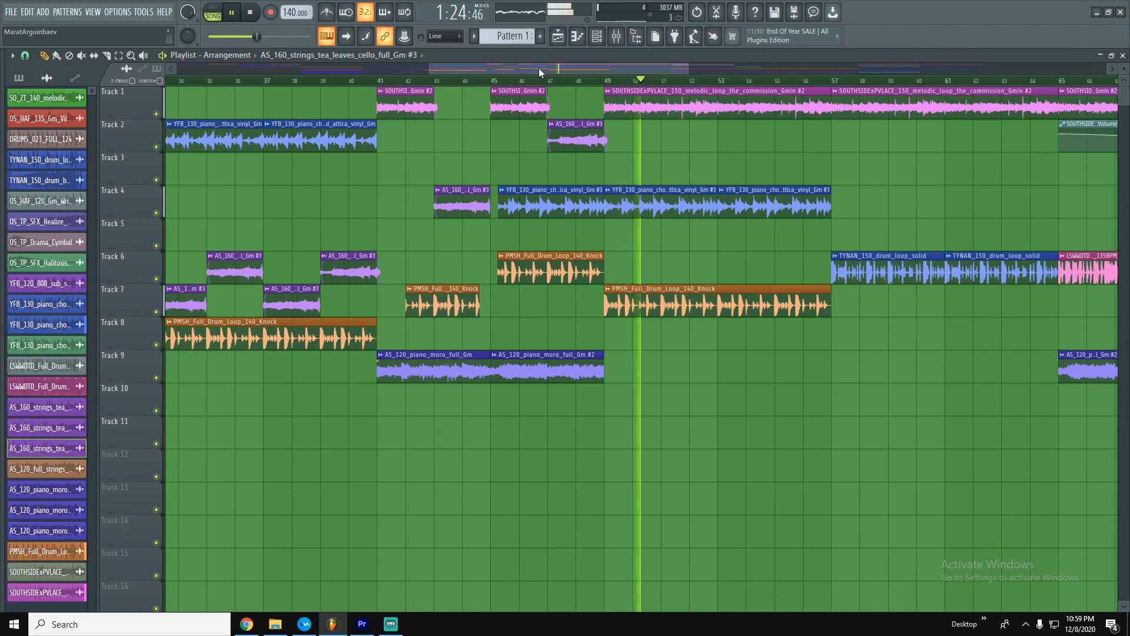
{"action": "left_click_drag", "start_coordinate": [539, 69], "coordinate": [708, 60]}
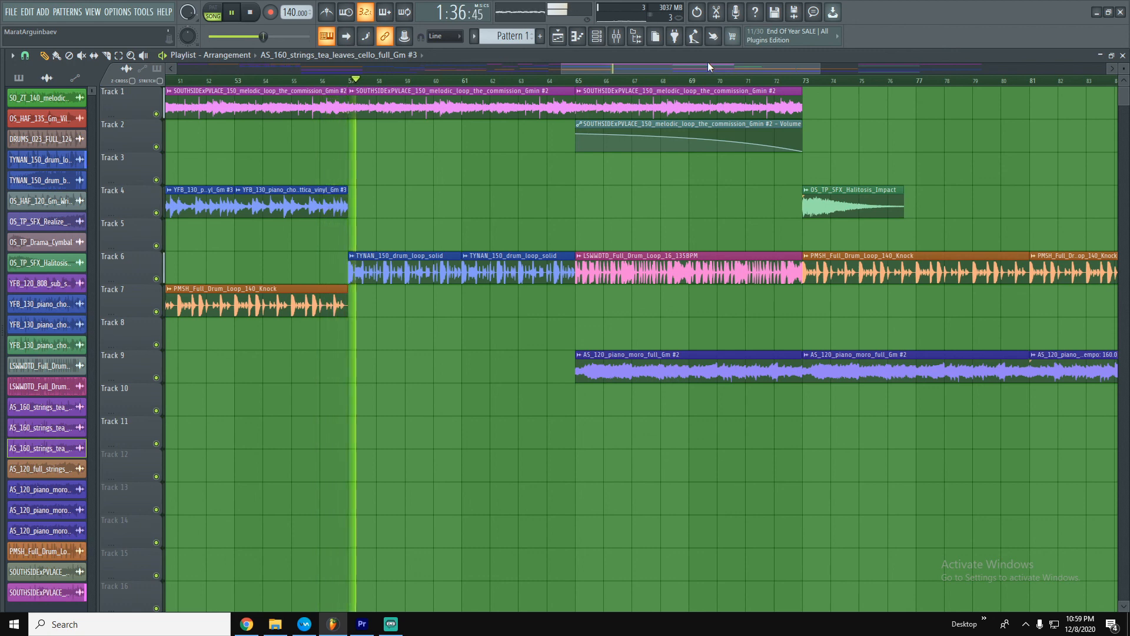
{"action": "left_click_drag", "start_coordinate": [711, 64], "coordinate": [714, 65]}
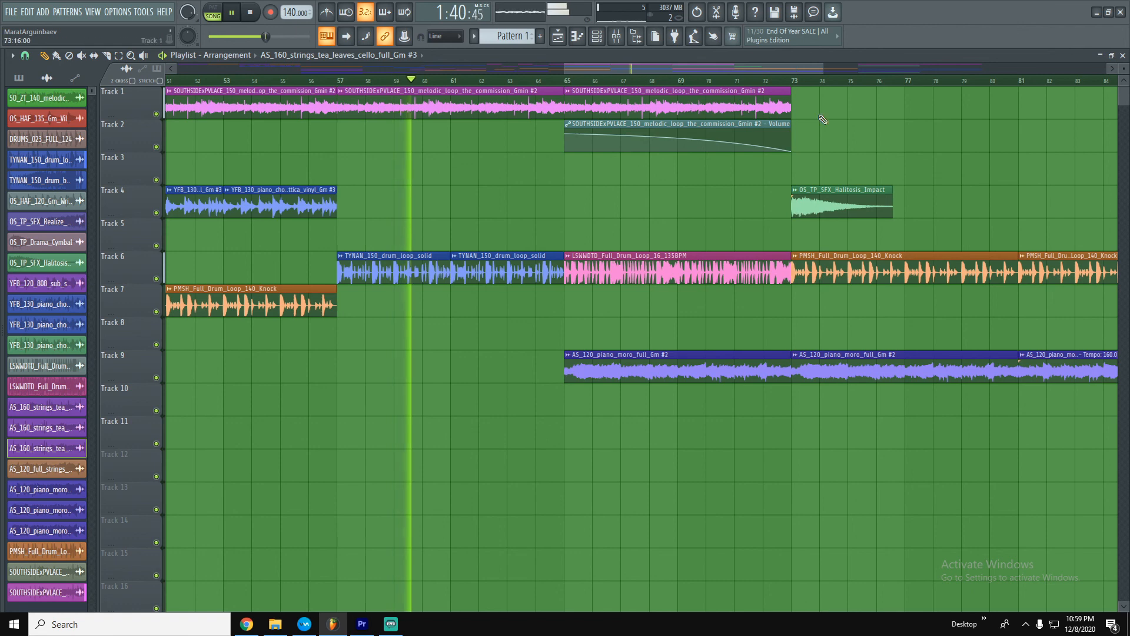
Show the mixer and lower the SOUTHSIDExPVLACE melodic loop track 20 volume to 83% (-3.9 dB).
{"action": "left_click", "coordinate": [625, 39]}
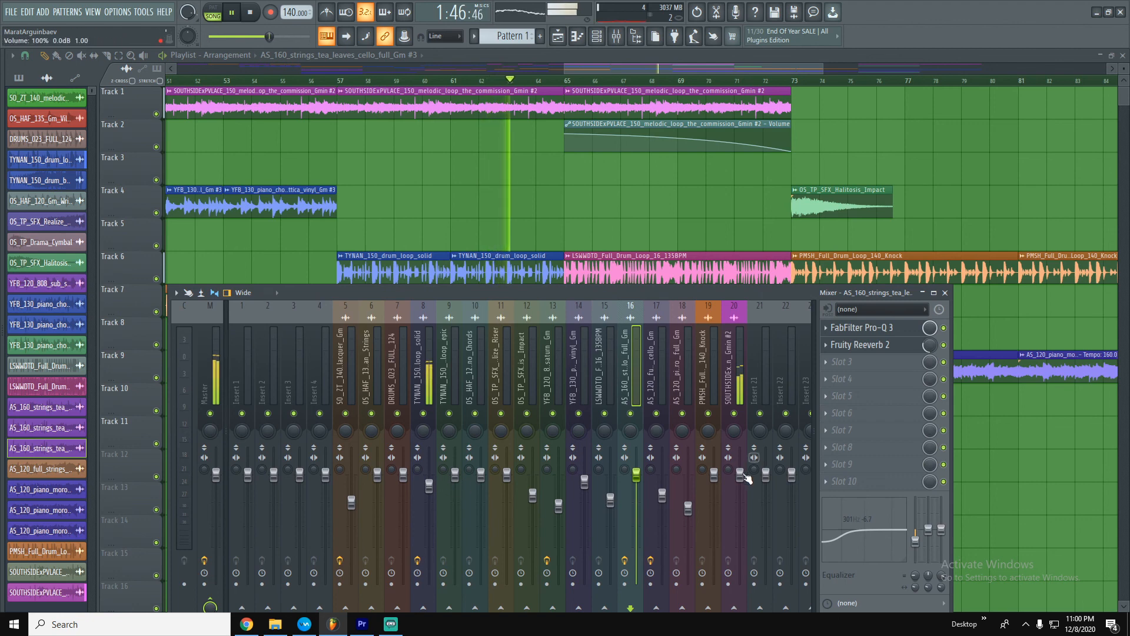
{"action": "left_click_drag", "start_coordinate": [742, 475], "coordinate": [740, 478]}
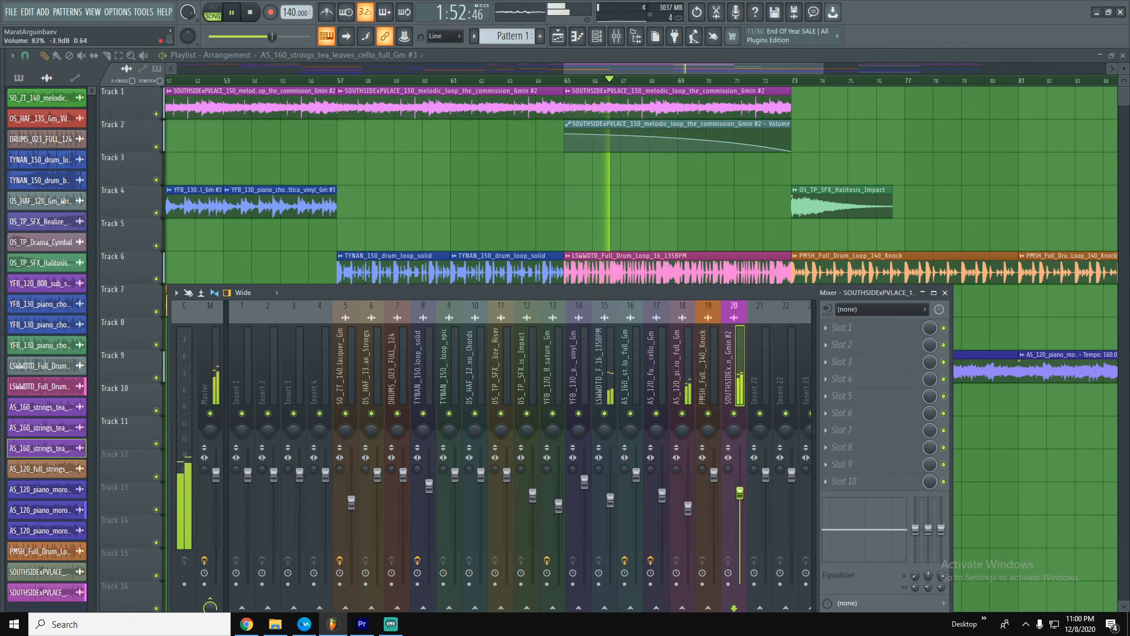
Follow playback from about bar 66 to bar 92, checking the mixer levels while the piano and PMSH drum loops play.
{"action": "left_click_drag", "start_coordinate": [637, 70], "coordinate": [674, 71]}
{"action": "mouse_move", "coordinate": [860, 70]}
{"action": "left_mouse_down"}
{"action": "mouse_move", "coordinate": [1086, 70]}
{"action": "mouse_move", "coordinate": [831, 68]}
{"action": "mouse_move", "coordinate": [860, 74]}
{"action": "mouse_move", "coordinate": [924, 48]}
{"action": "mouse_move", "coordinate": [881, 49]}
{"action": "mouse_move", "coordinate": [884, 65]}
{"action": "mouse_move", "coordinate": [896, 65]}
{"action": "mouse_move", "coordinate": [875, 65]}
{"action": "left_mouse_up"}
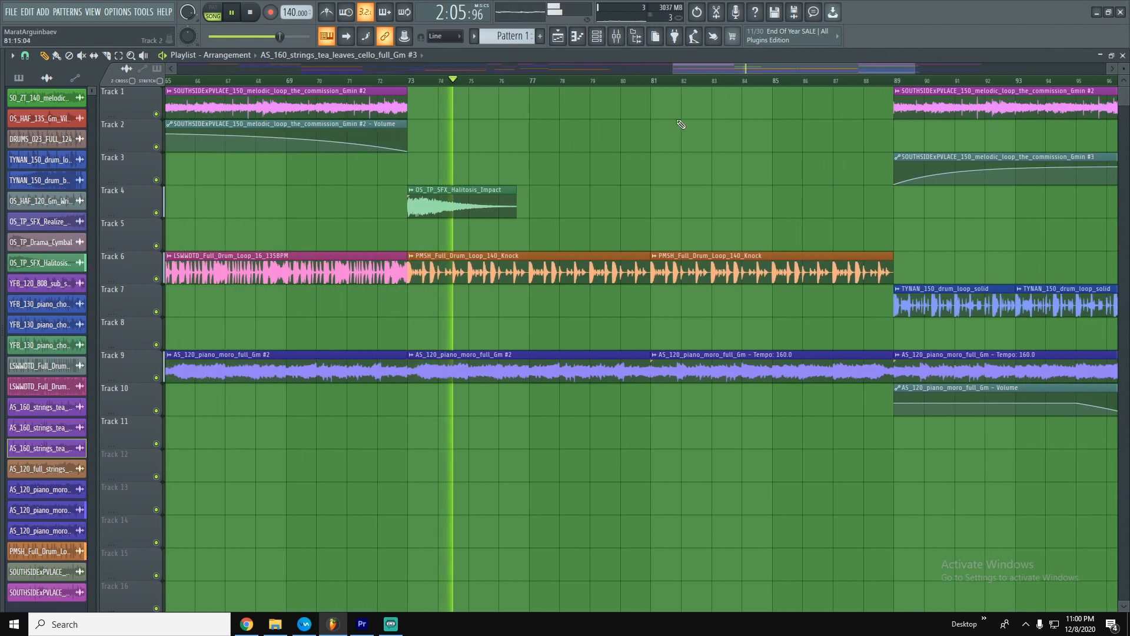
{"action": "left_click", "coordinate": [618, 37]}
{"action": "left_click_drag", "start_coordinate": [753, 296], "coordinate": [771, 248]}
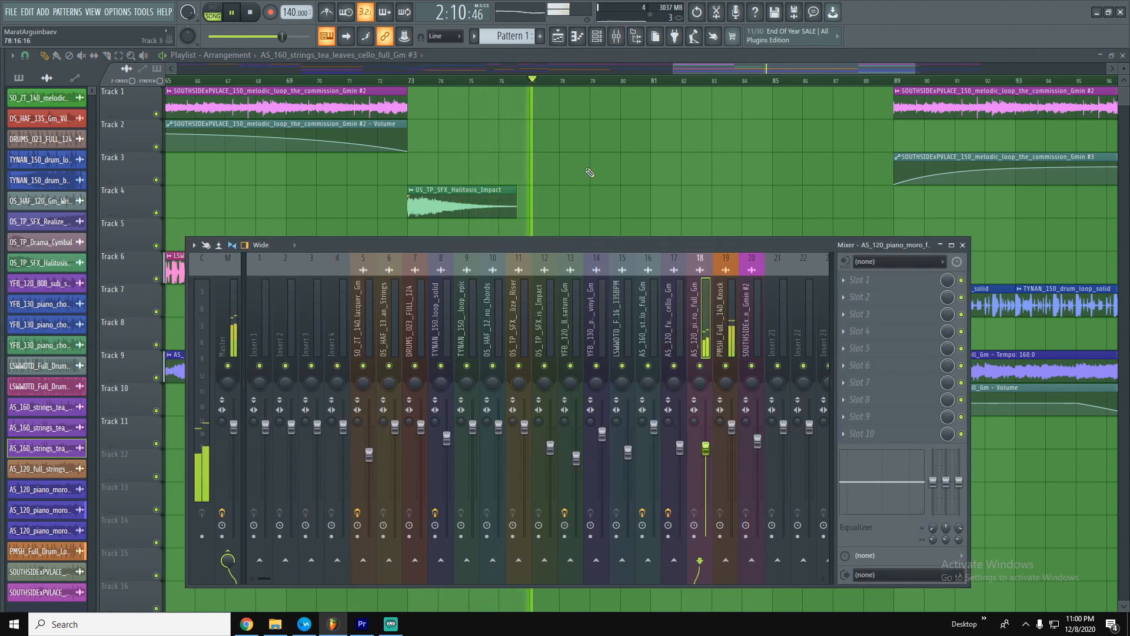
{"action": "left_click_drag", "start_coordinate": [703, 69], "coordinate": [742, 80]}
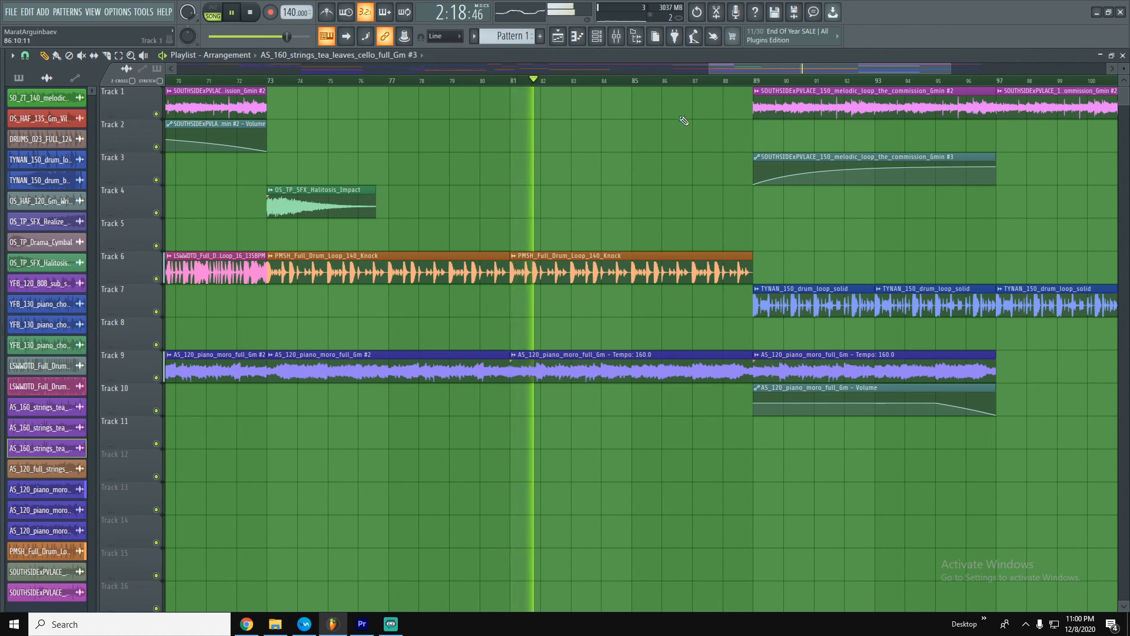
{"action": "left_click_drag", "start_coordinate": [724, 62], "coordinate": [790, 48]}
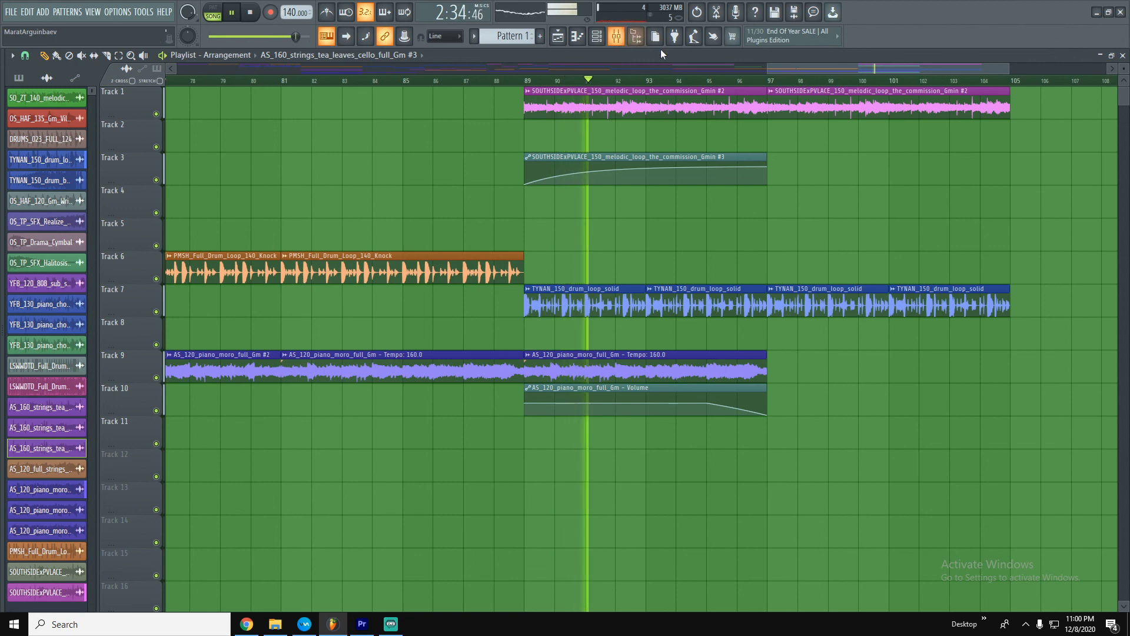
{"action": "left_click_drag", "start_coordinate": [801, 61], "coordinate": [835, 62]}
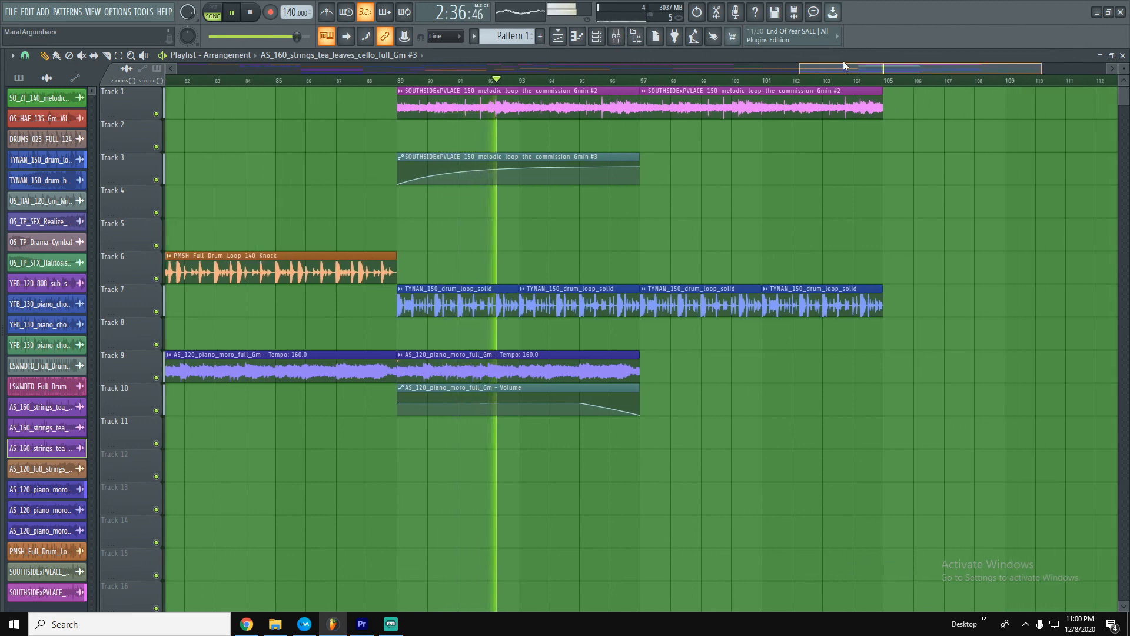
Check the mixer levels and the end point of the SOUTHSIDExPVLACE automation clip on Track 3 at bar 97.
{"action": "left_click", "coordinate": [617, 36]}
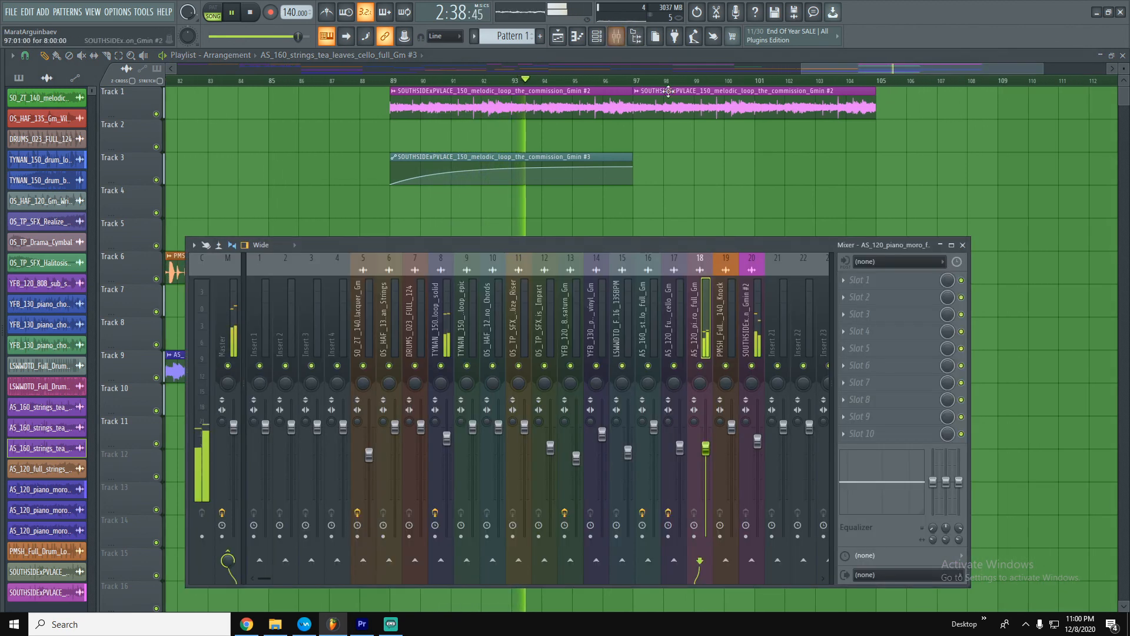
{"action": "key", "text": "F9"}
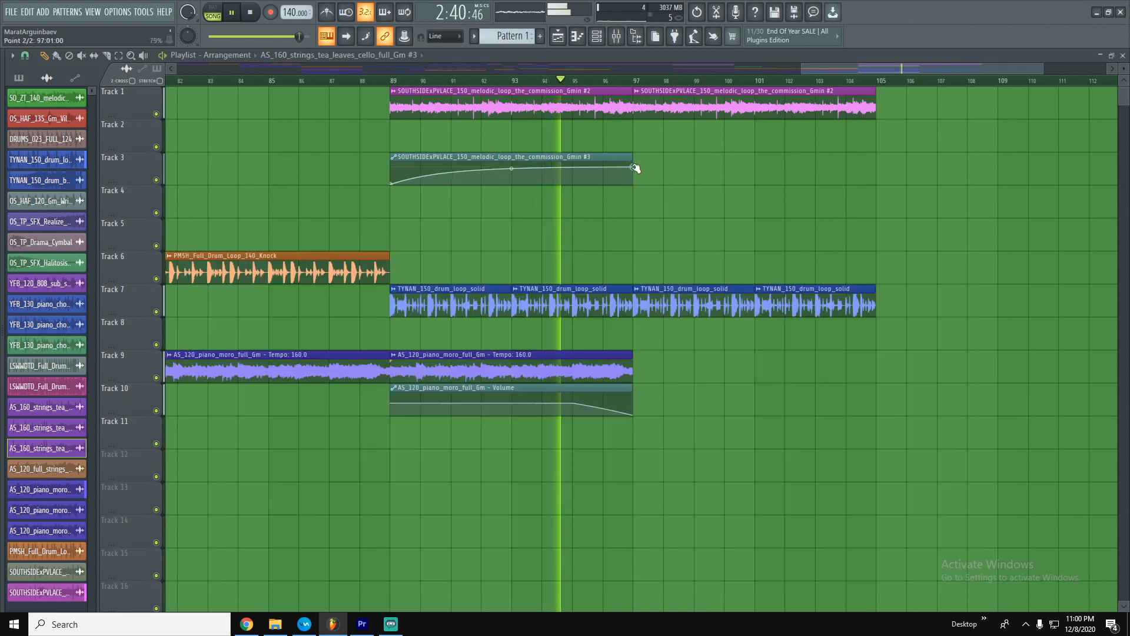
{"action": "left_click", "coordinate": [634, 168]}
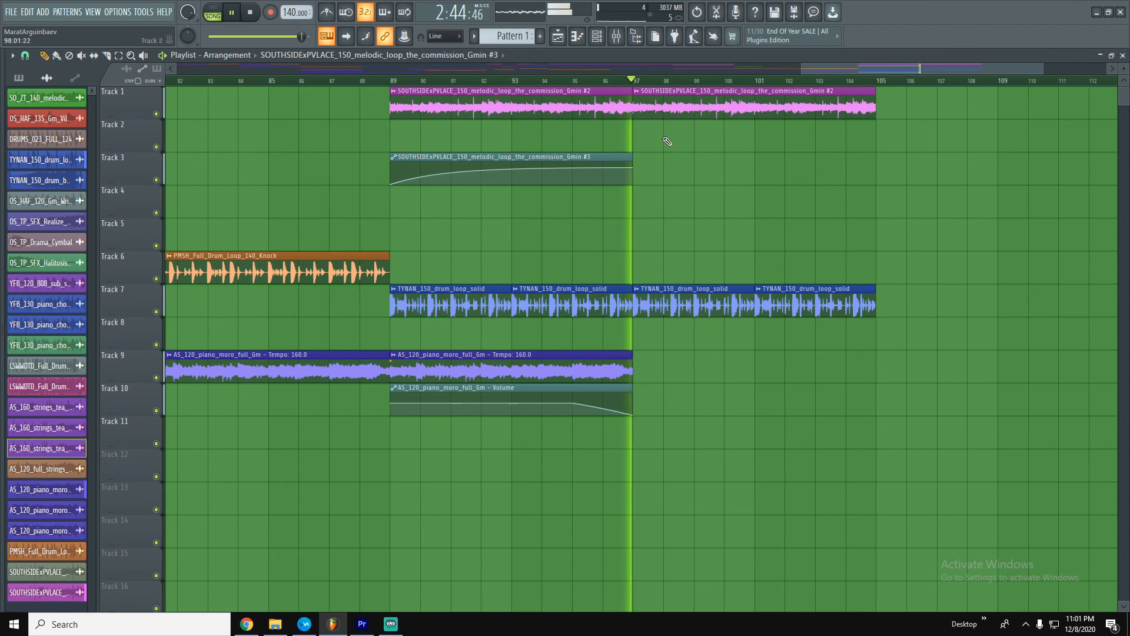
Show the mixer and raise the TYNAN_150_drum_loop_solid track 8 volume to 100%.
{"action": "key", "text": "F9"}
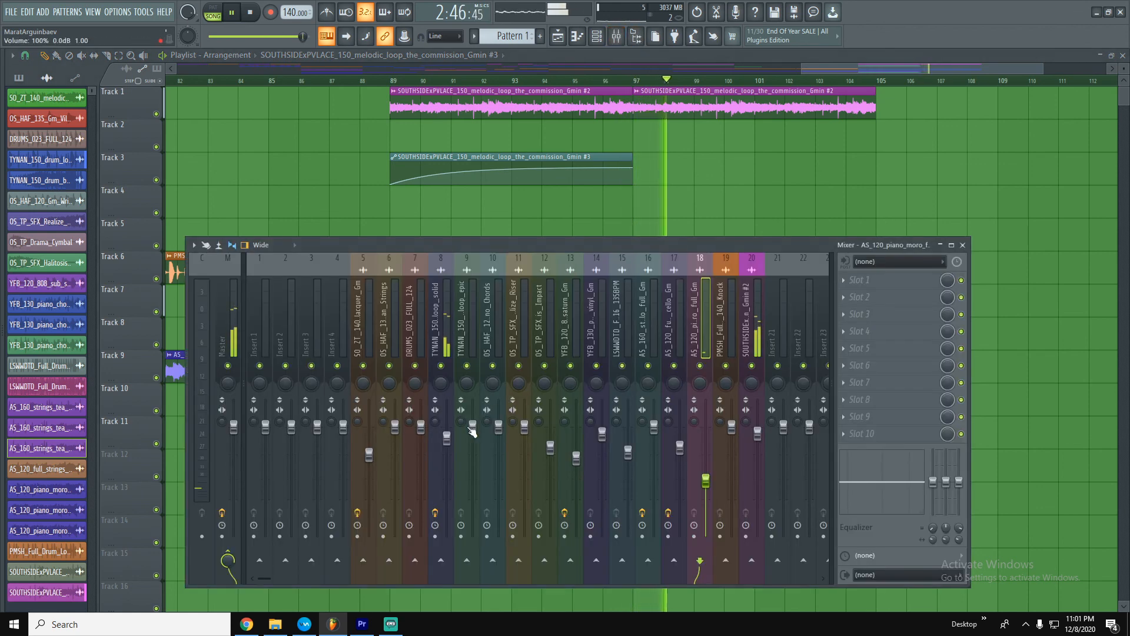
{"action": "left_click", "coordinate": [447, 437]}
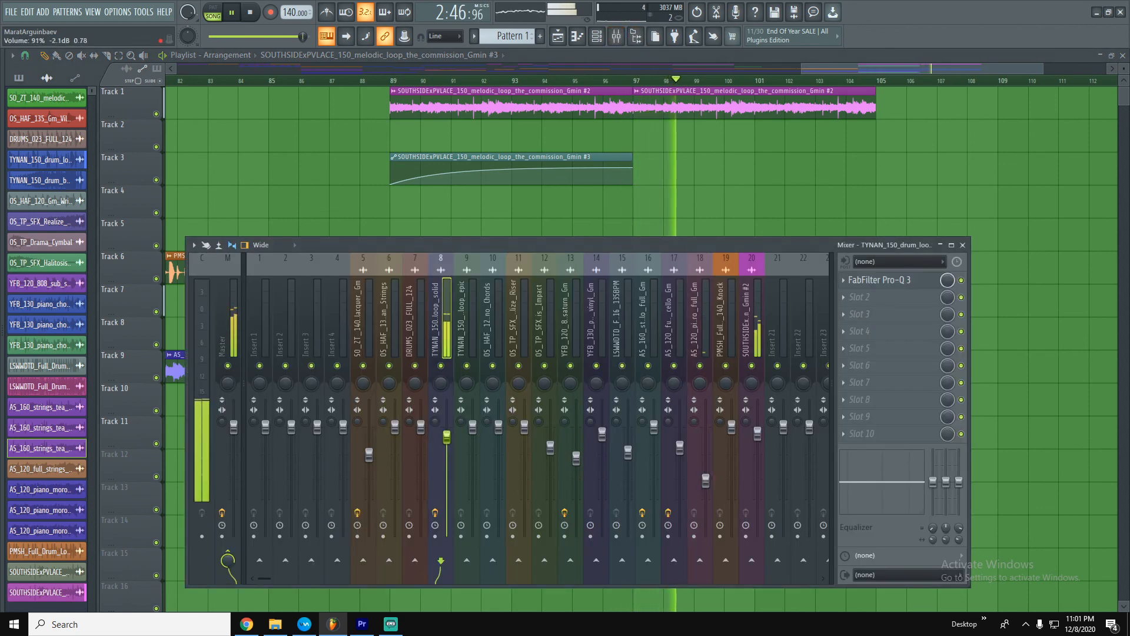
{"action": "right_click", "coordinate": [447, 436]}
{"action": "left_click", "coordinate": [462, 439]}
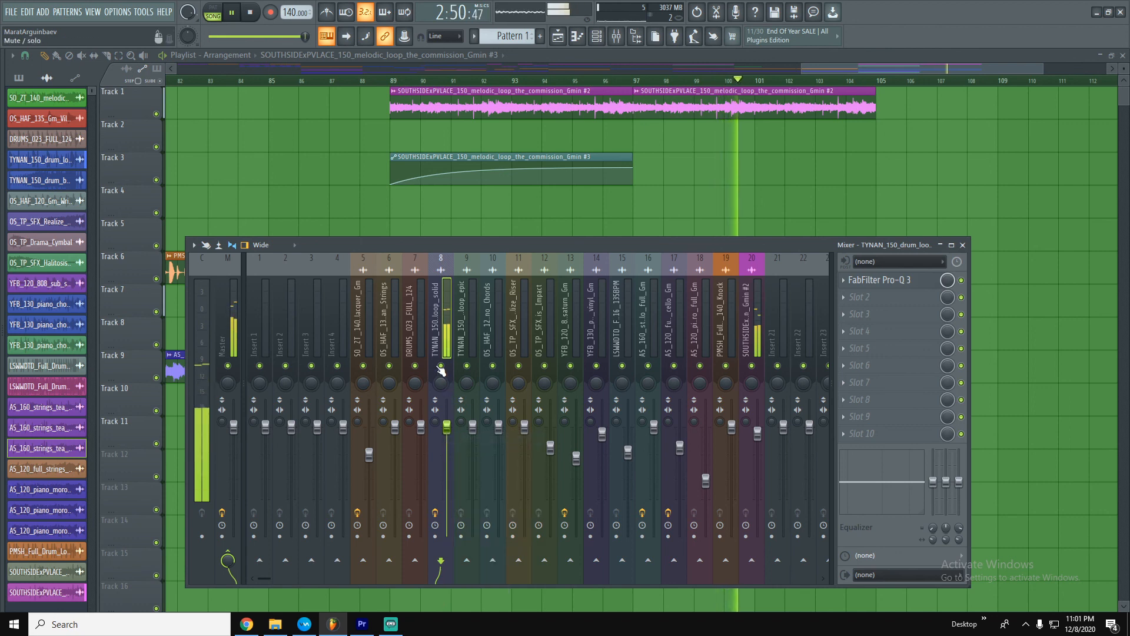
Review the closing bars of the arrangement through about bar 104 and stop playback.
{"action": "left_click_drag", "start_coordinate": [830, 69], "coordinate": [869, 68]}
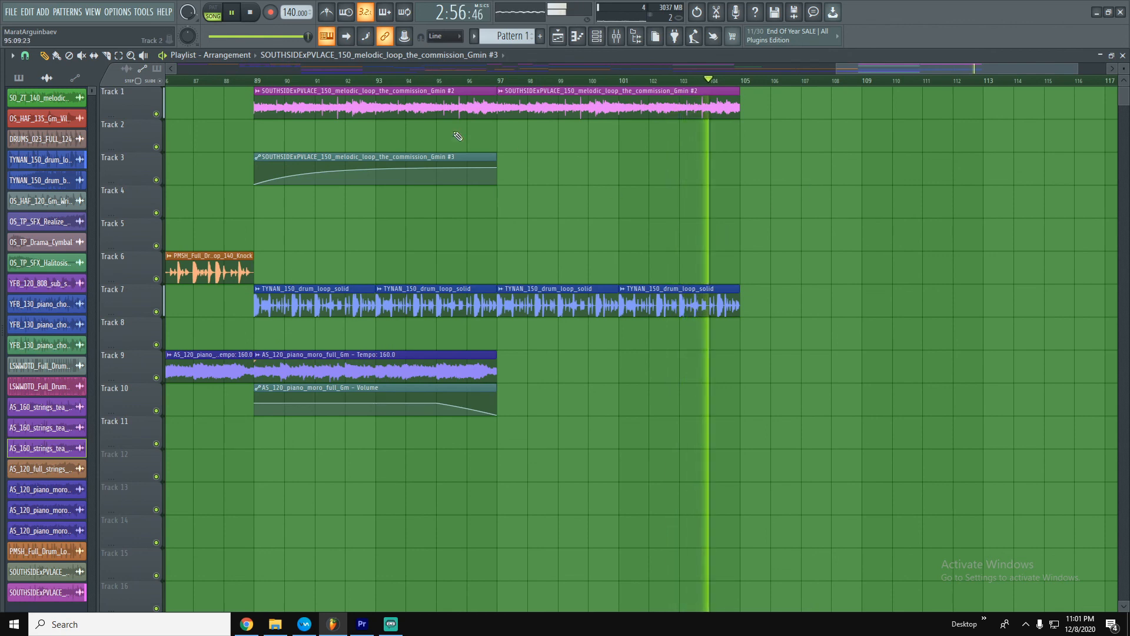
{"action": "left_click", "coordinate": [253, 13]}
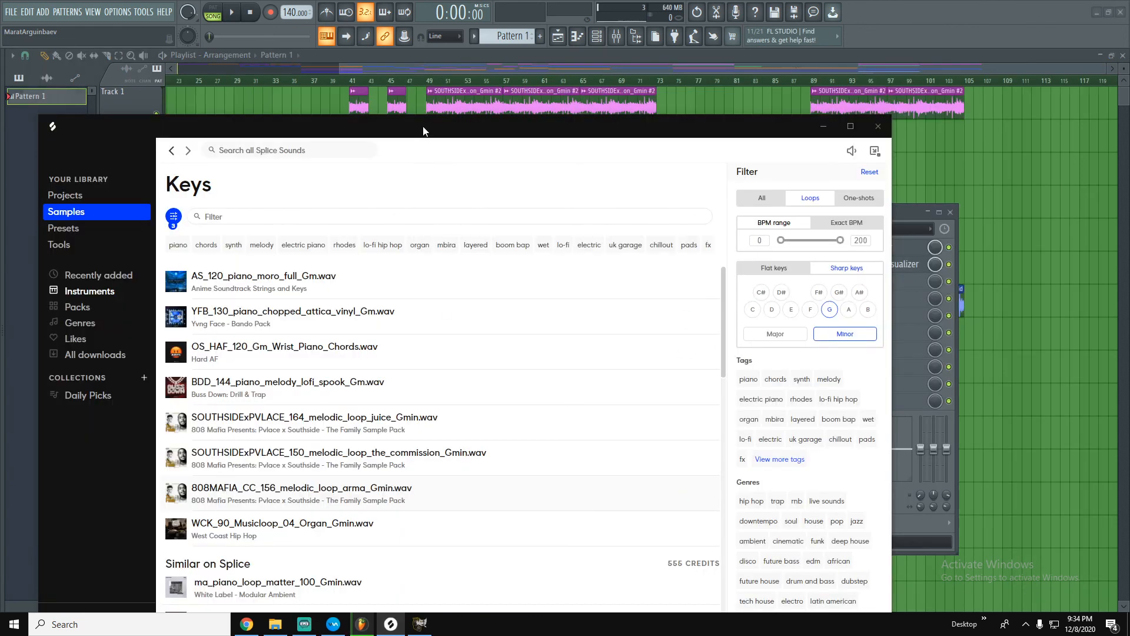
Move the Splice window with the Keys samples so that it fits fully on screen.
{"action": "left_click_drag", "start_coordinate": [423, 131], "coordinate": [484, 81]}
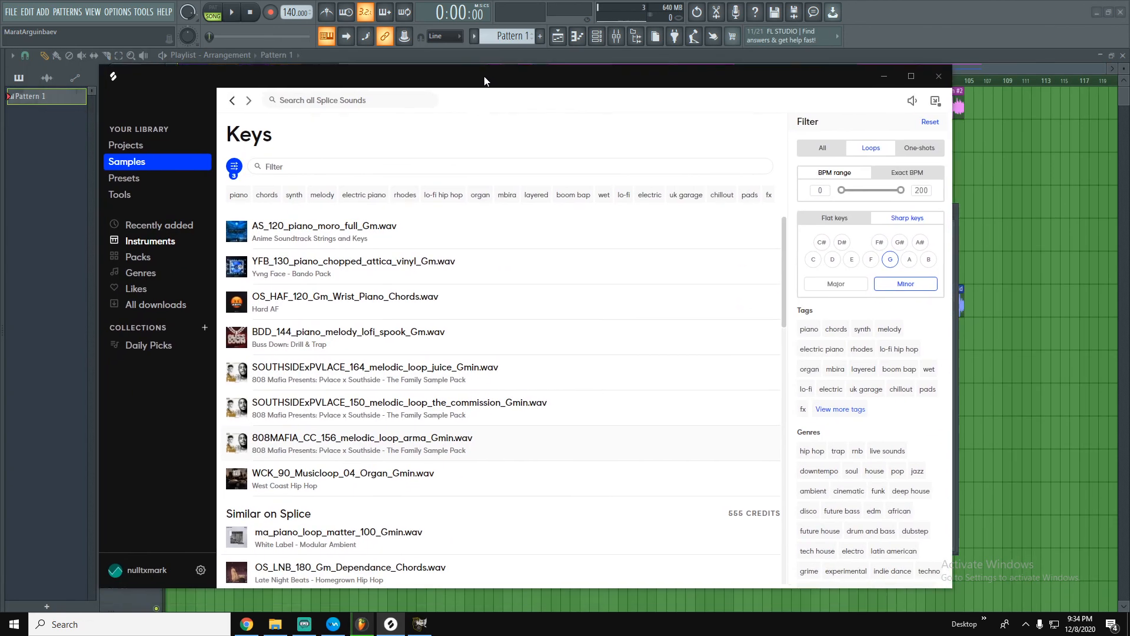